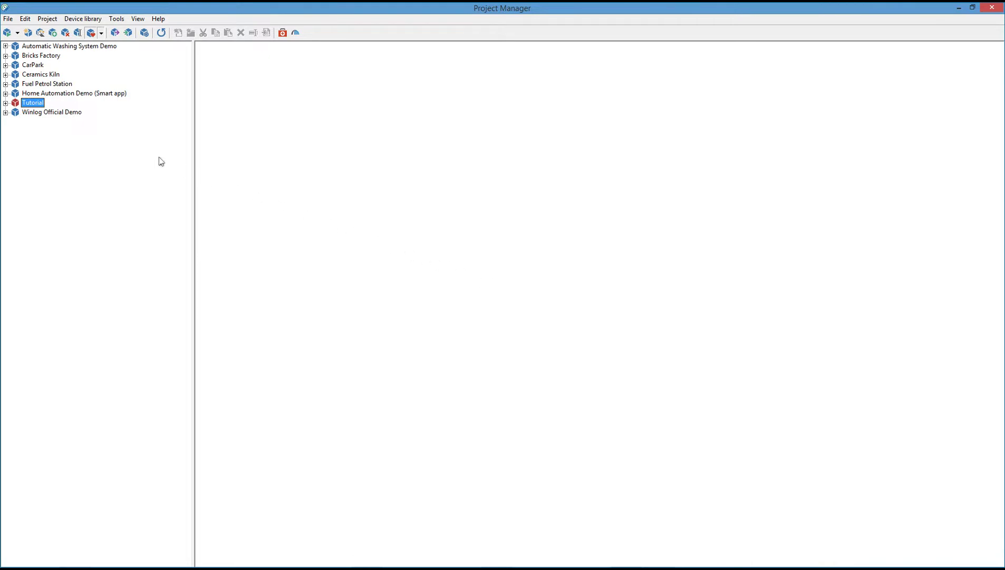
# Expand the Tutorial project in the project tree to list its folders.
pyautogui.click(6, 103)
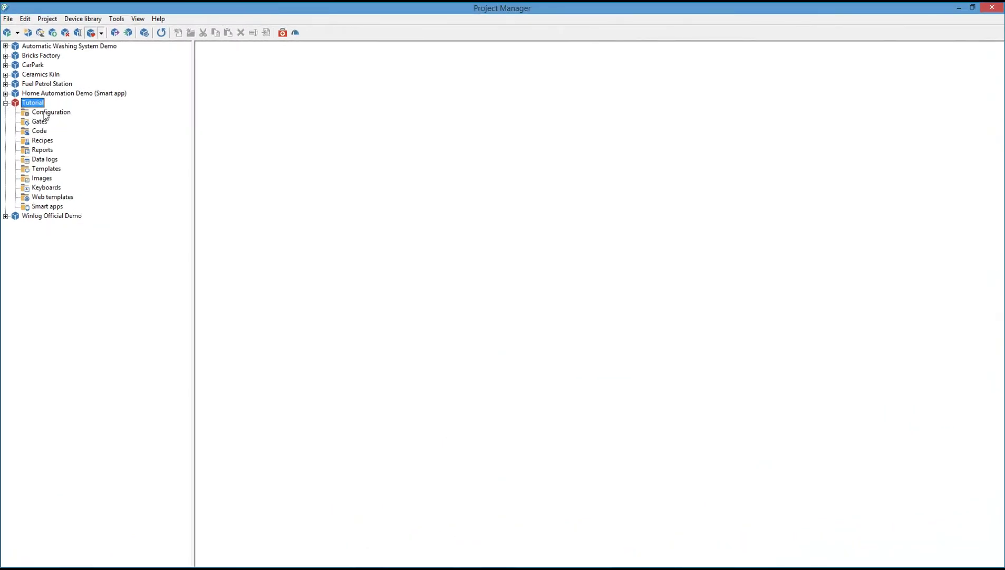
# Enable 'Allow access using Smart app' on the Web tab of the Tutorial project options.
pyautogui.click(48, 90)
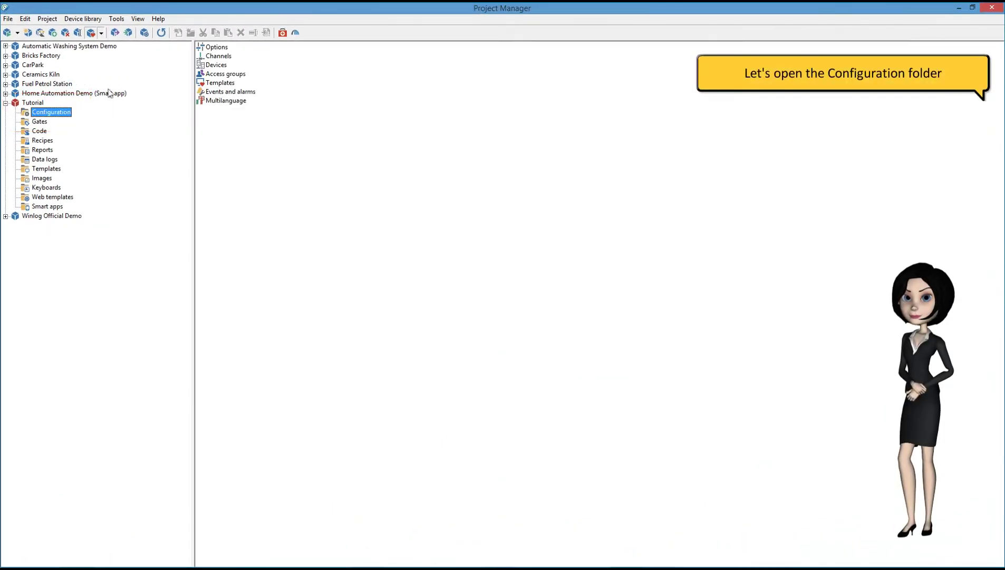
pyautogui.click(222, 48)
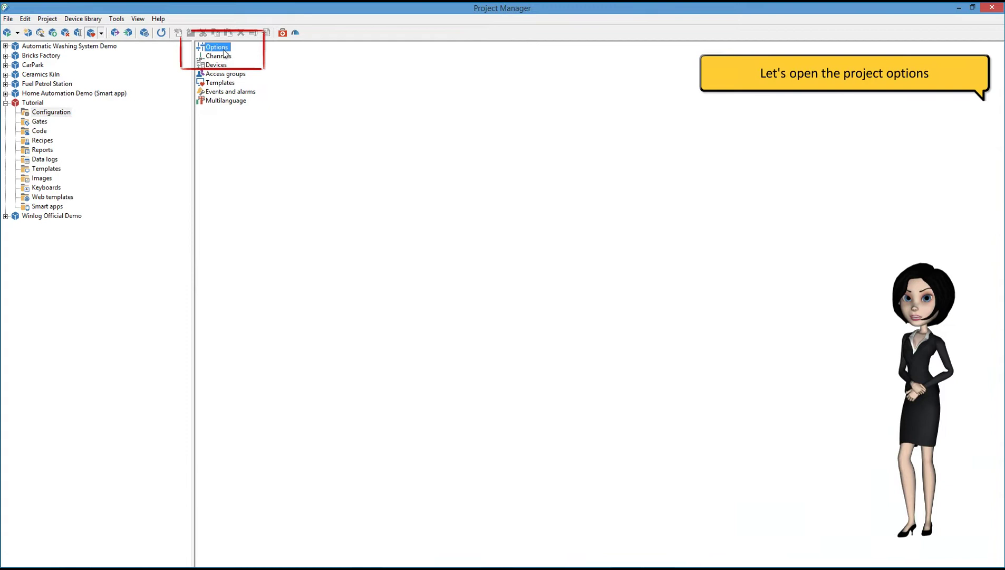
pyautogui.doubleClick(222, 48)
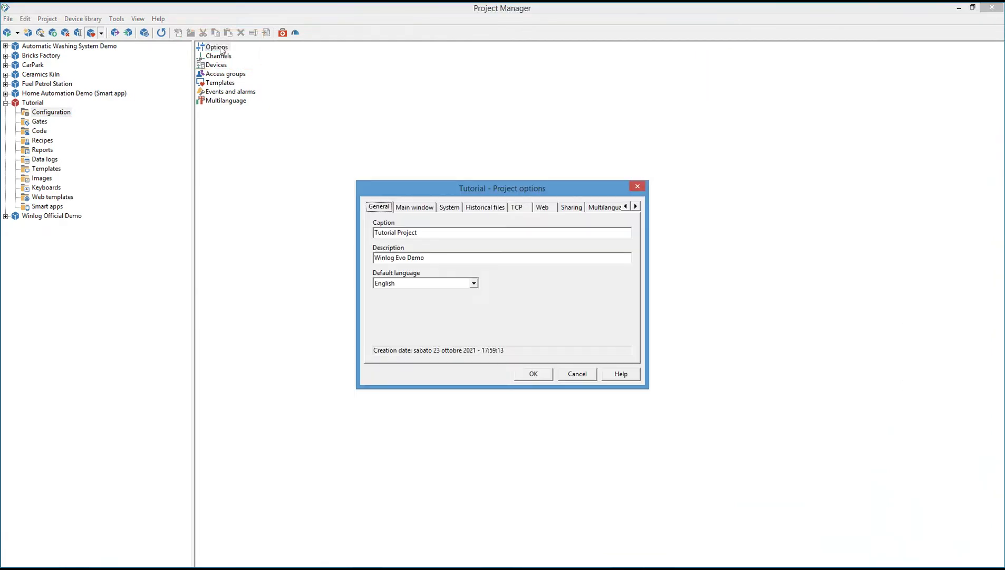
pyautogui.click(541, 207)
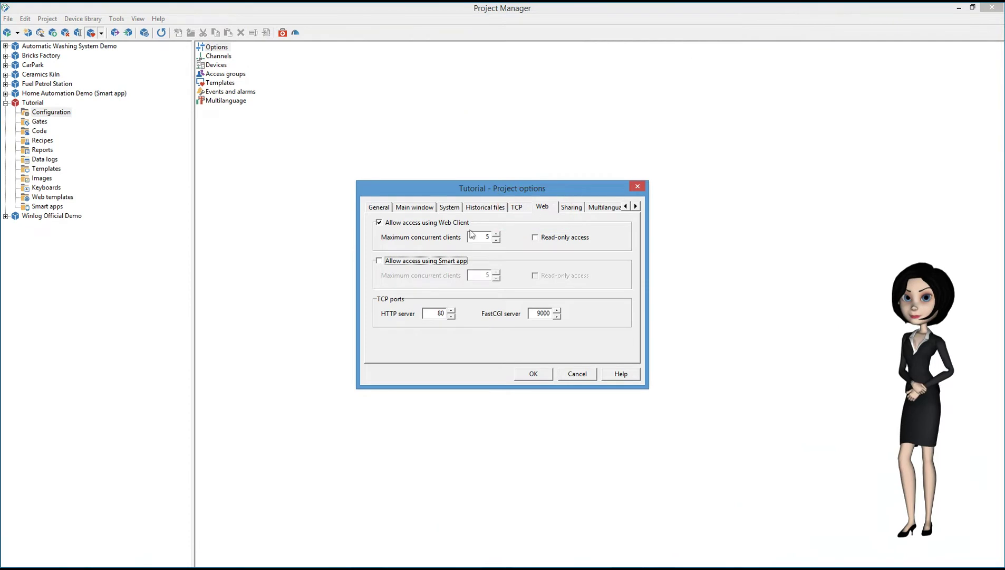
pyautogui.click(380, 261)
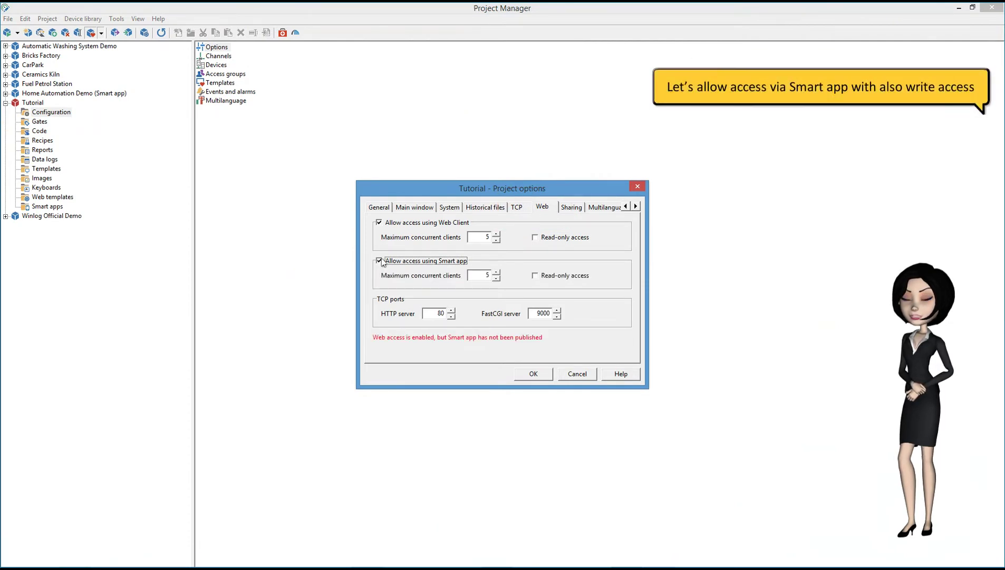
pyautogui.click(533, 374)
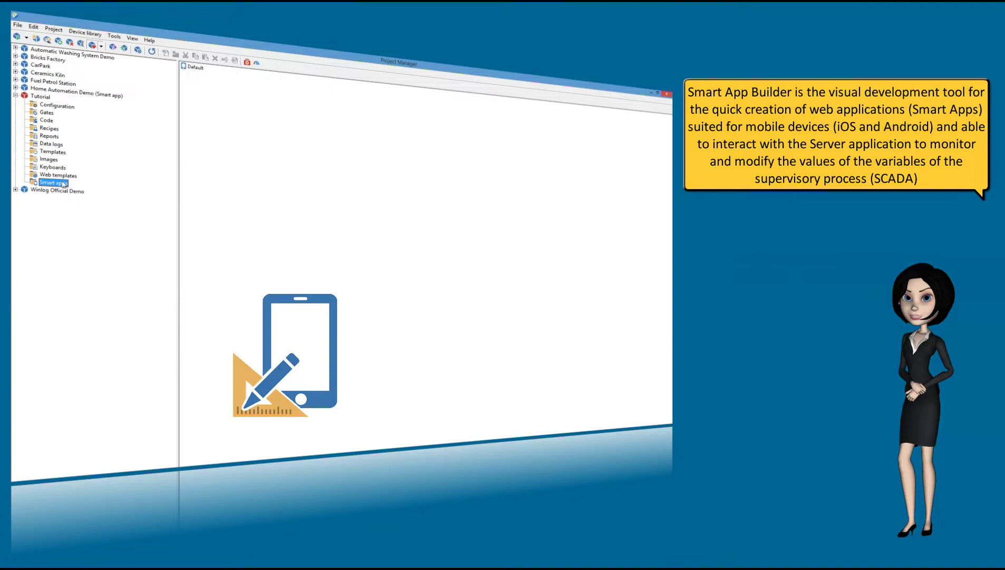
# Launch the Default smart app from the Smart apps folder in Smart App Builder.
pyautogui.click(193, 68)
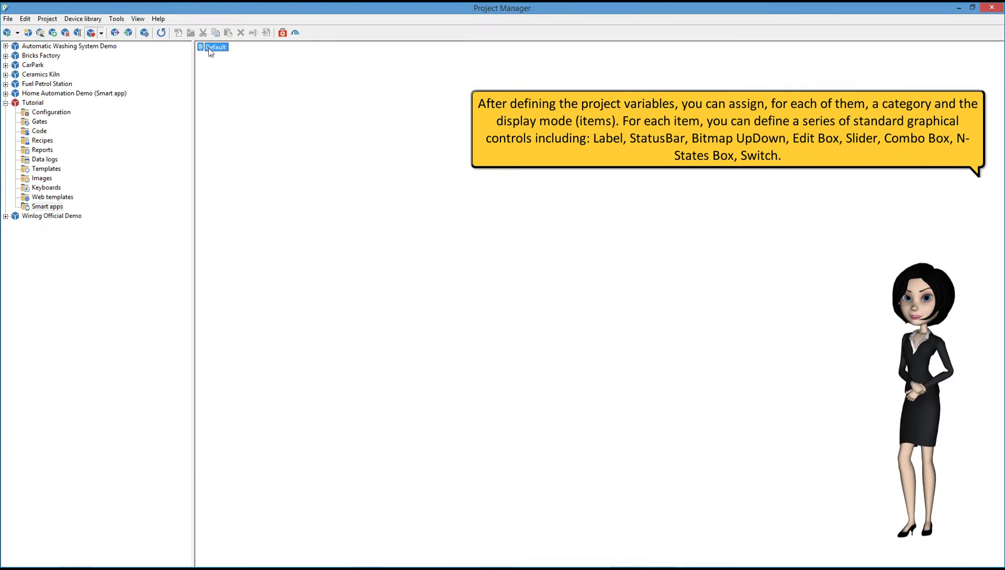
pyautogui.doubleClick(210, 50)
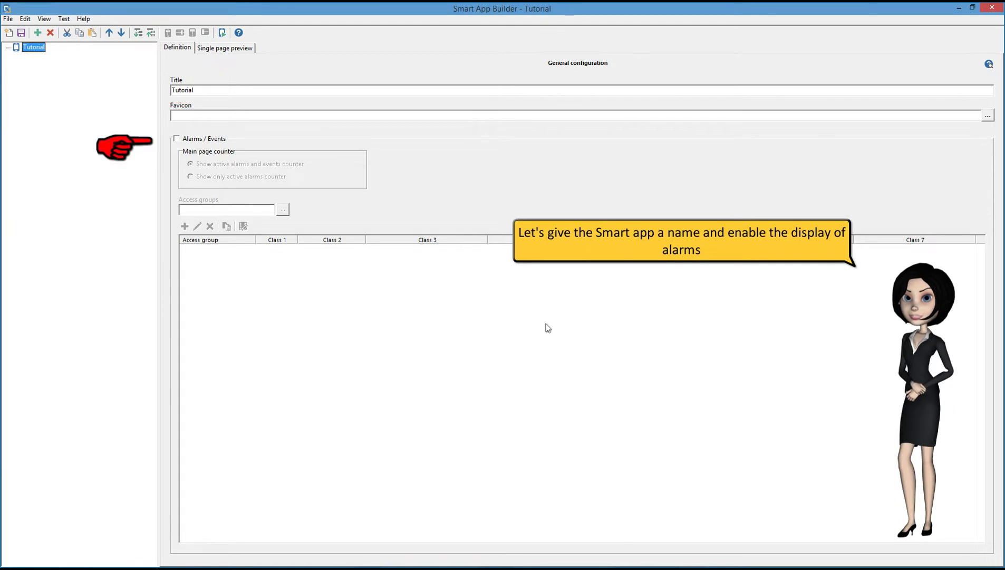
# Tick Alarms / Events and set access groups to Admin, Maintenance and Users (1,2,3).
pyautogui.click(194, 140)
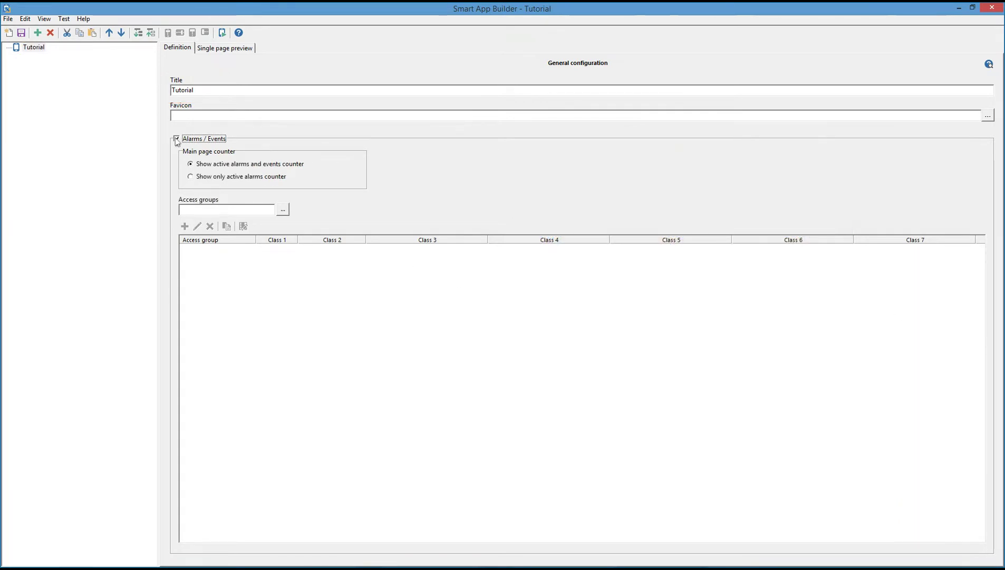
pyautogui.click(283, 209)
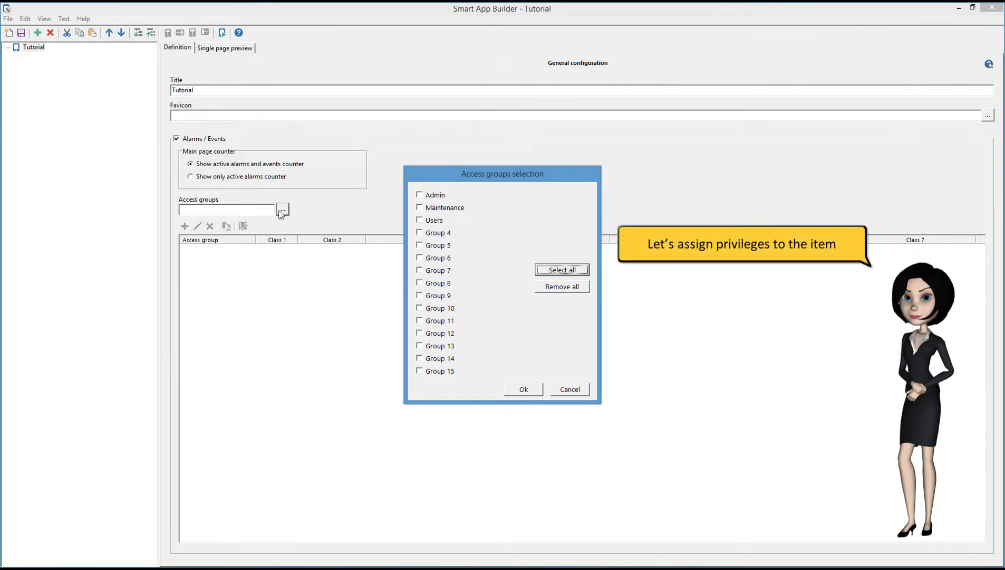
pyautogui.click(420, 195)
pyautogui.click(420, 208)
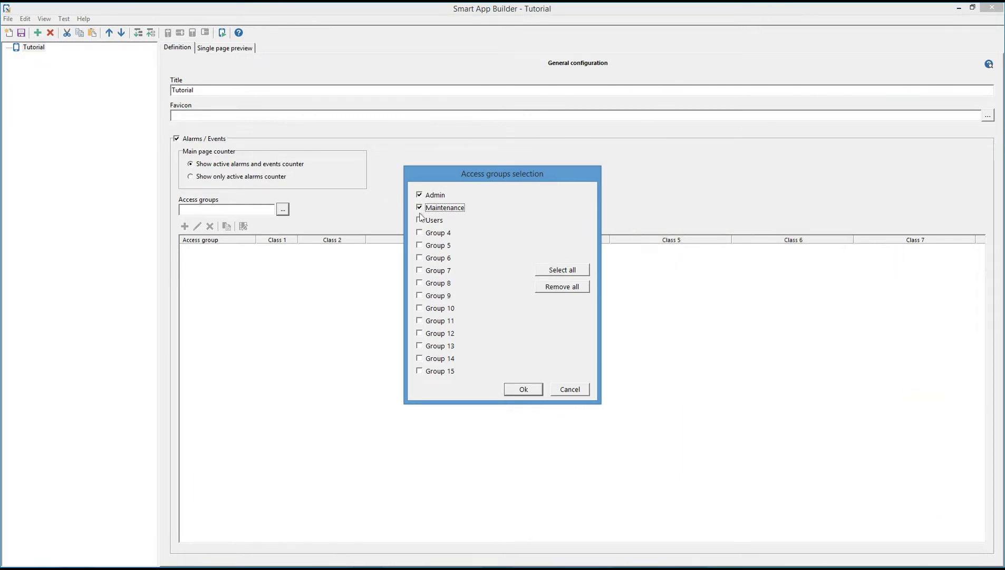
pyautogui.click(420, 220)
pyautogui.click(524, 389)
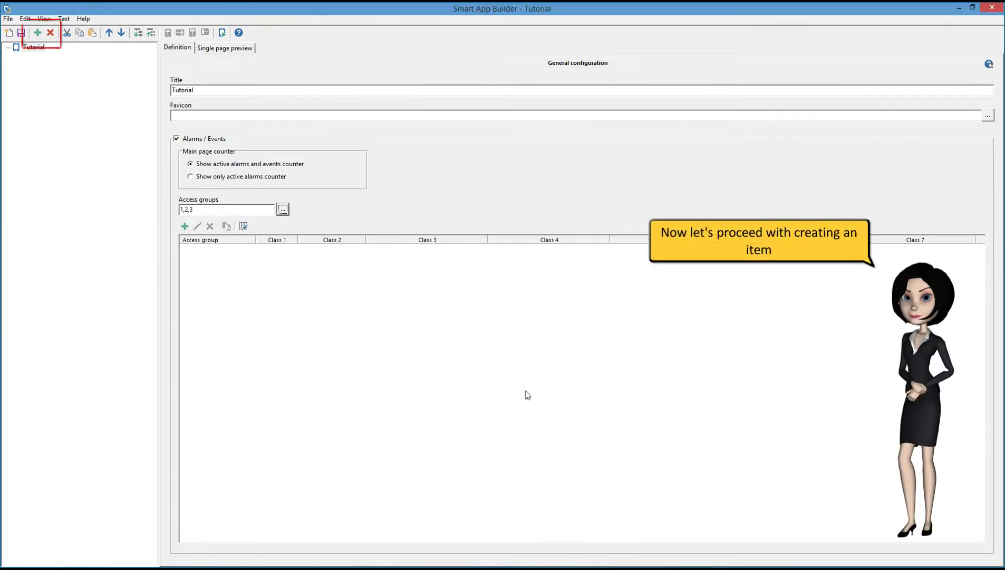
# Add a new category titled 'Tutorial' with access groups 1,2,3 (Admin, Maintenance, Users).
pyautogui.click(38, 33)
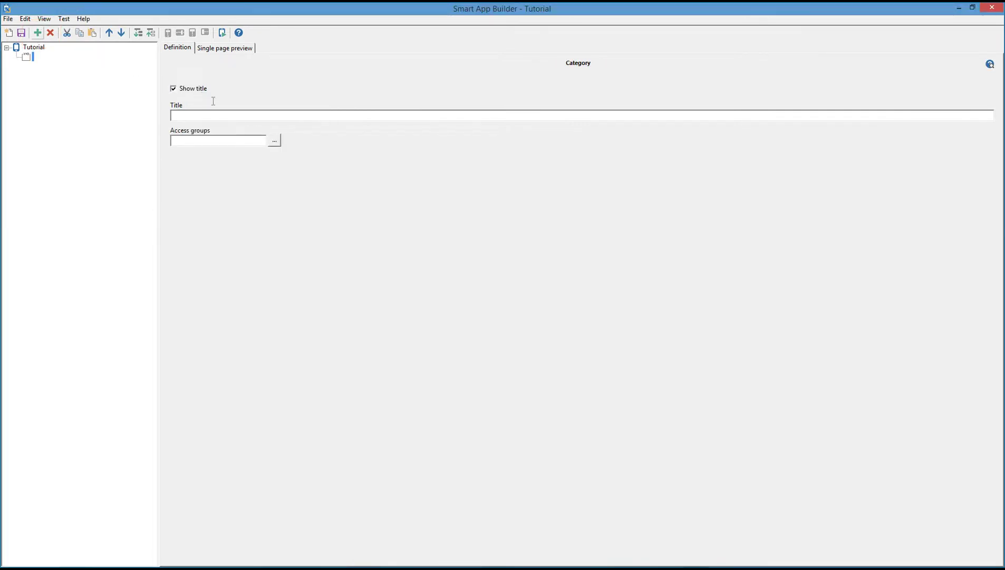
pyautogui.click(197, 117)
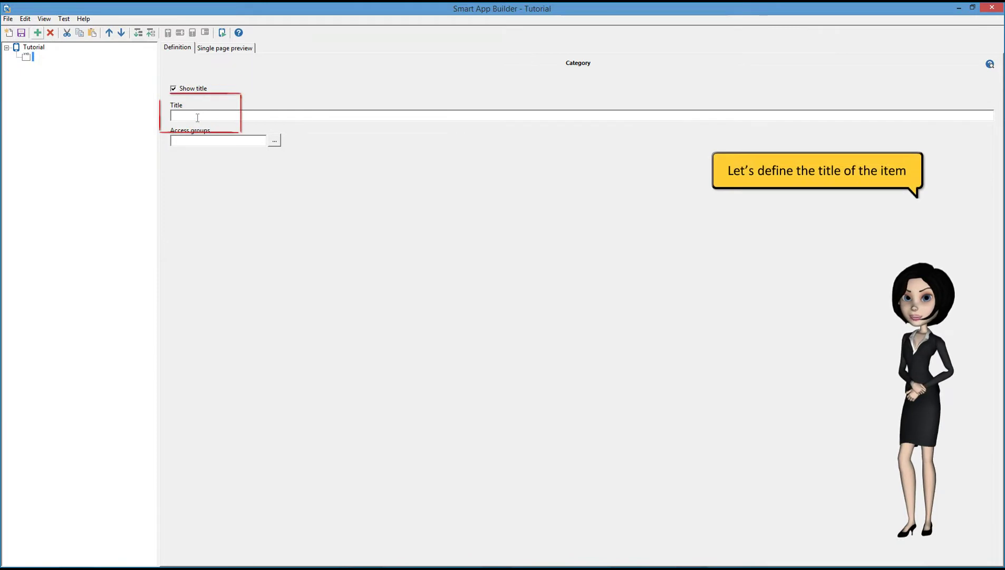
pyautogui.write('Tutorial')
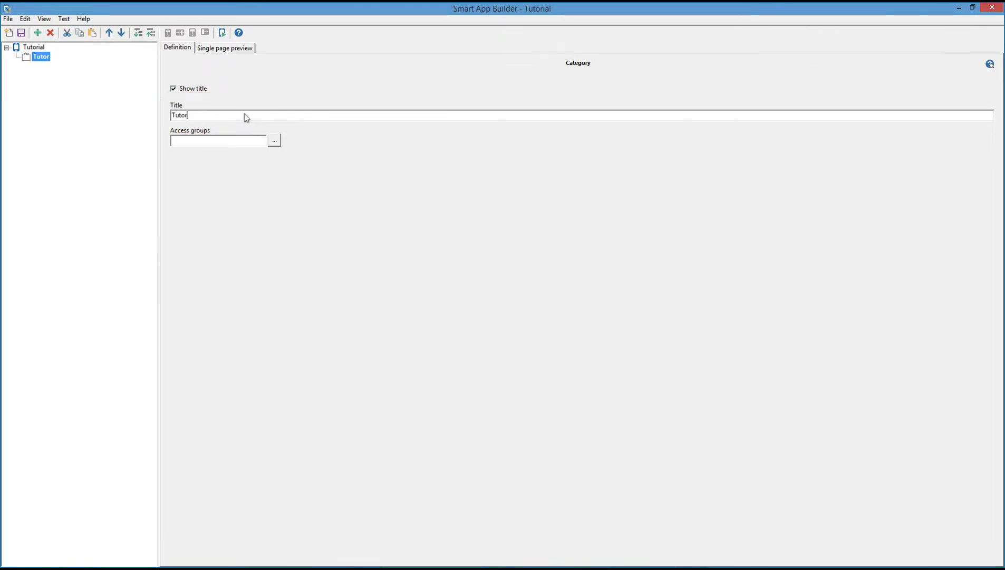
pyautogui.click(275, 141)
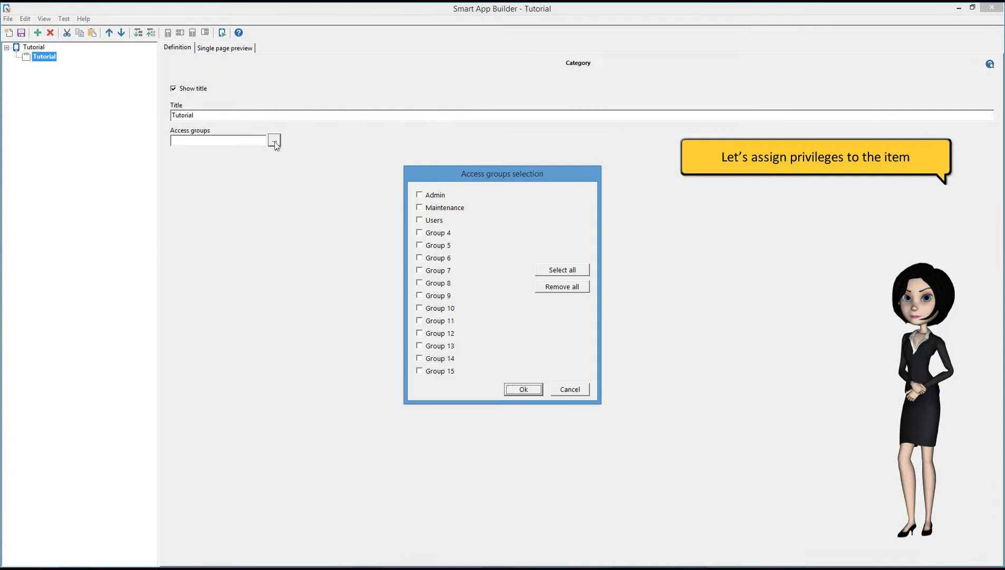
pyautogui.click(420, 195)
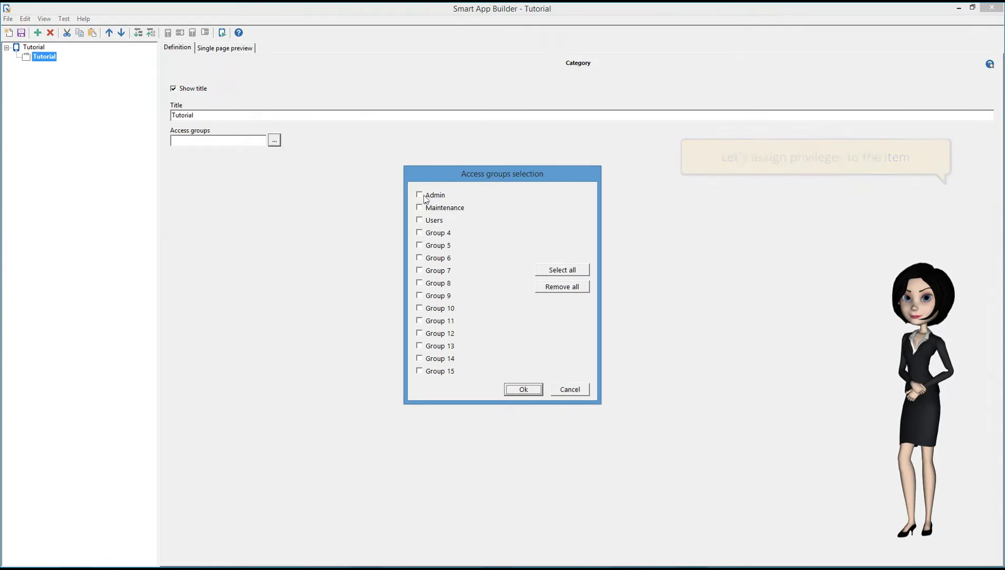
pyautogui.click(421, 208)
pyautogui.click(421, 220)
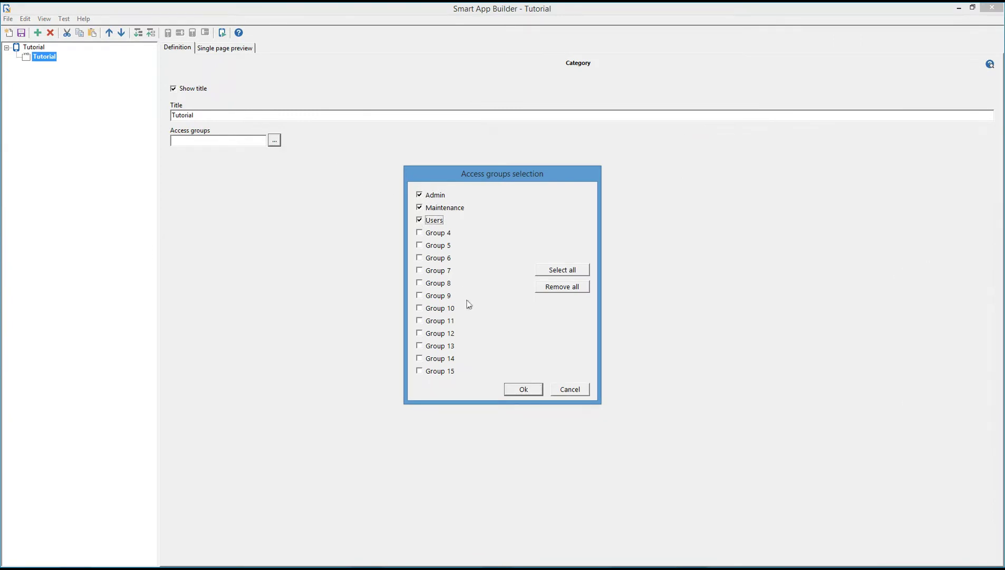
pyautogui.click(524, 391)
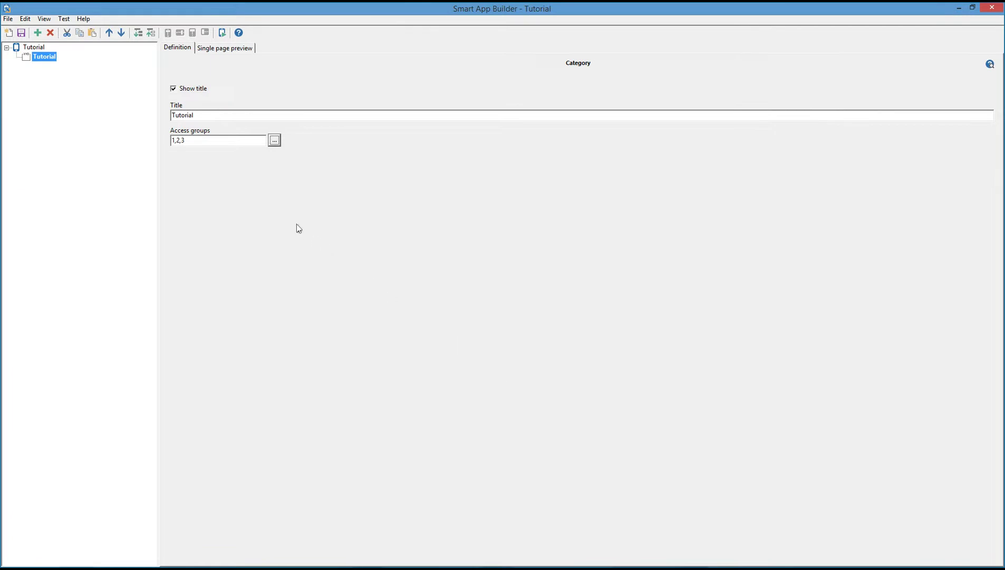
# Add a 'Temperature' item to the Tutorial category for groups Admin, Maintenance and Users.
pyautogui.click(37, 34)
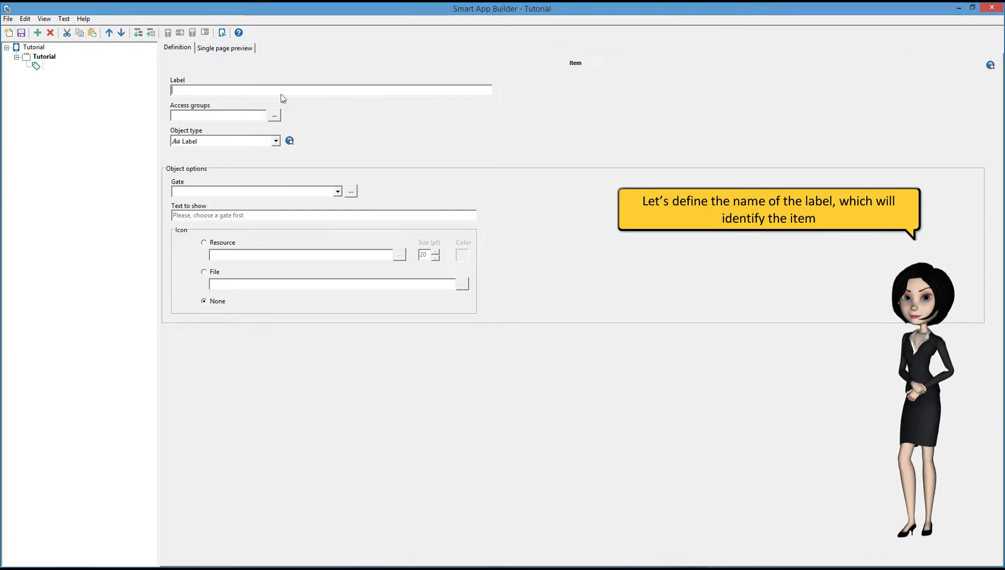
pyautogui.write('Tem')
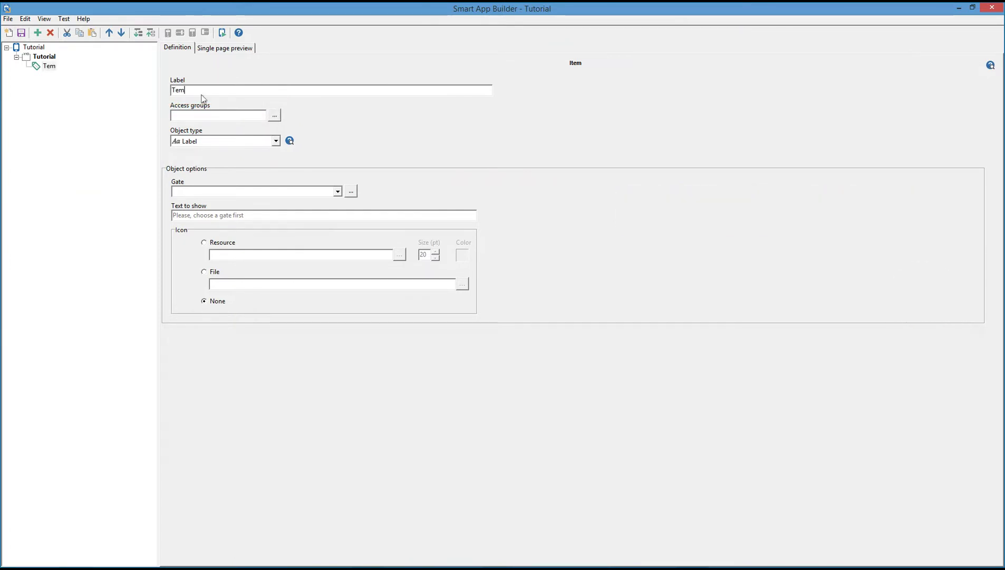
pyautogui.write('perature')
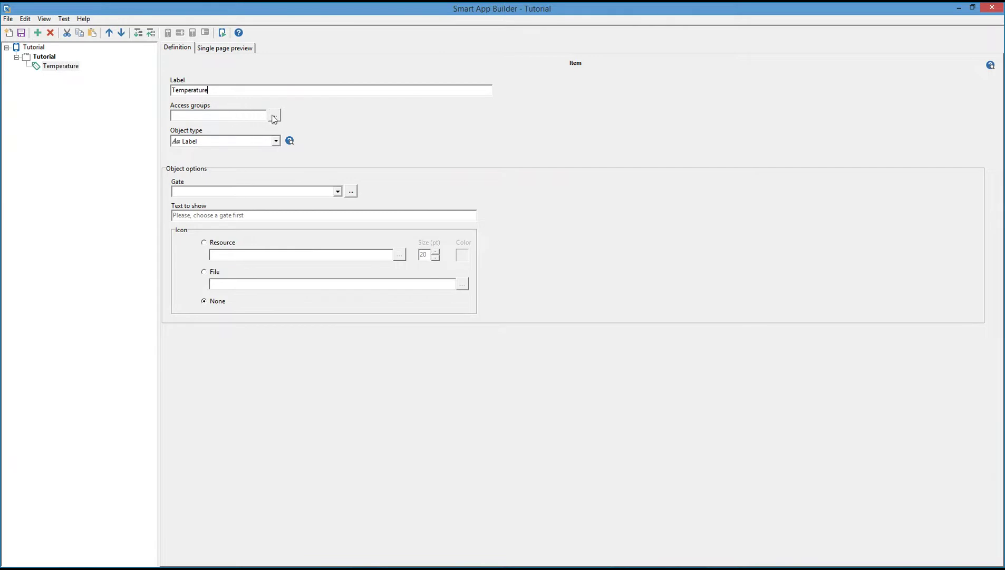
pyautogui.click(274, 116)
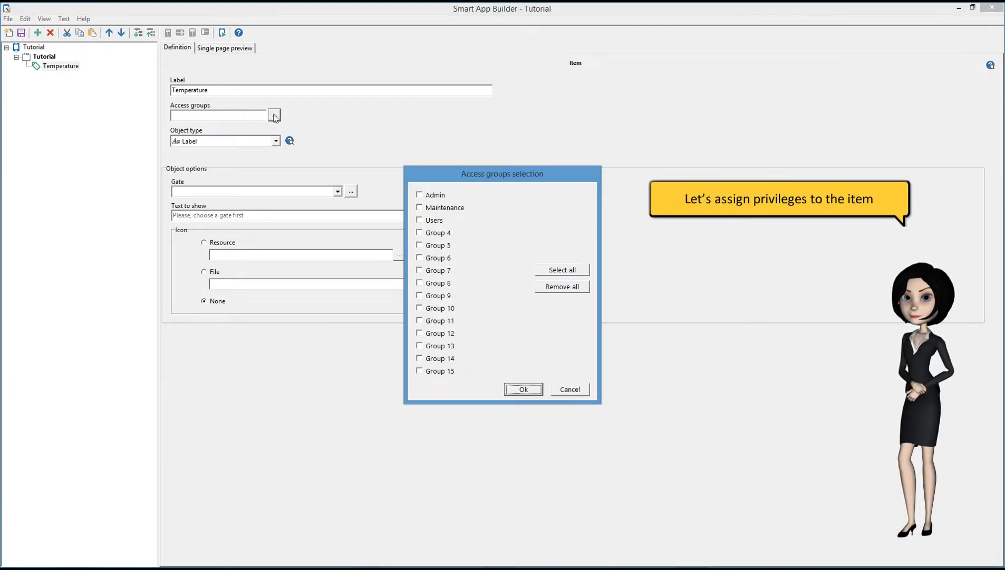
pyautogui.click(433, 195)
pyautogui.click(433, 207)
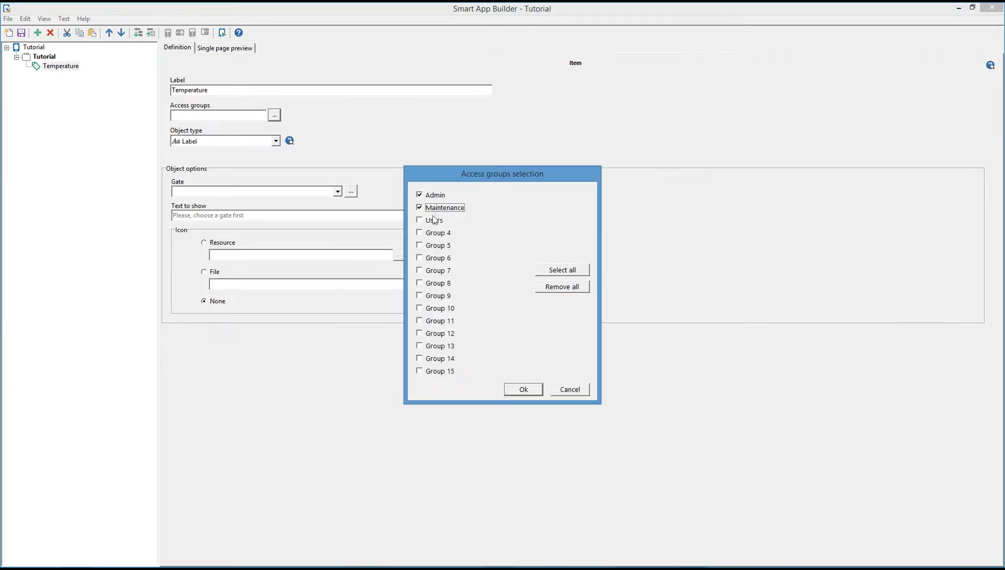
pyautogui.click(433, 221)
pyautogui.click(520, 388)
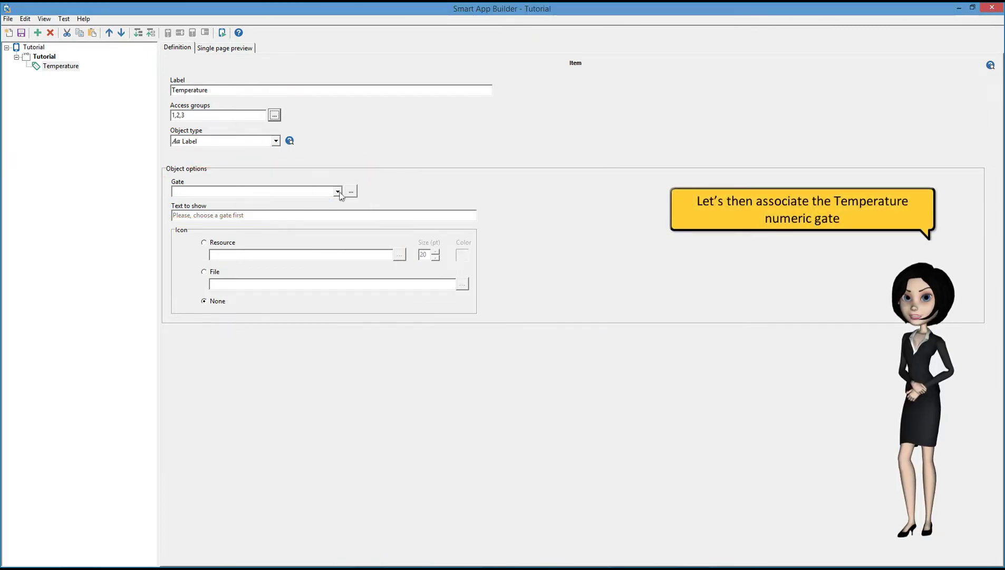
# Link the Temperature item to the Numeric Temperature gate (NUM,Temperature,1).
pyautogui.click(351, 192)
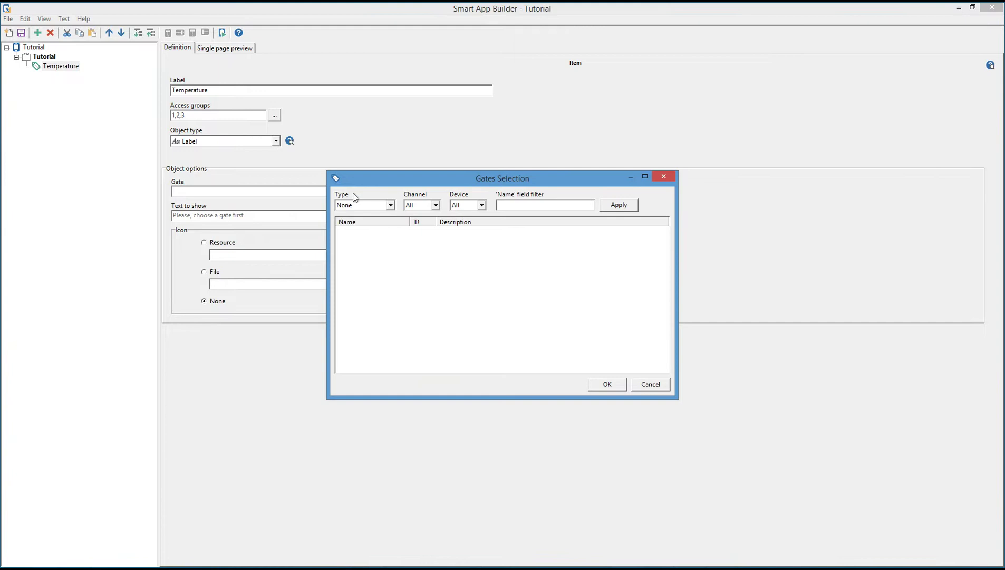
pyautogui.click(381, 206)
pyautogui.click(383, 220)
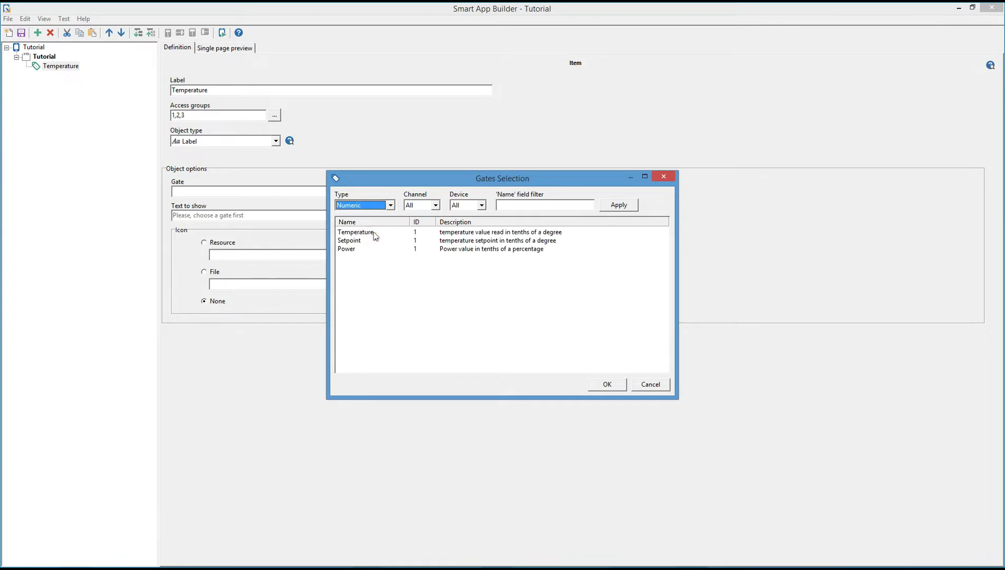
pyautogui.doubleClick(373, 232)
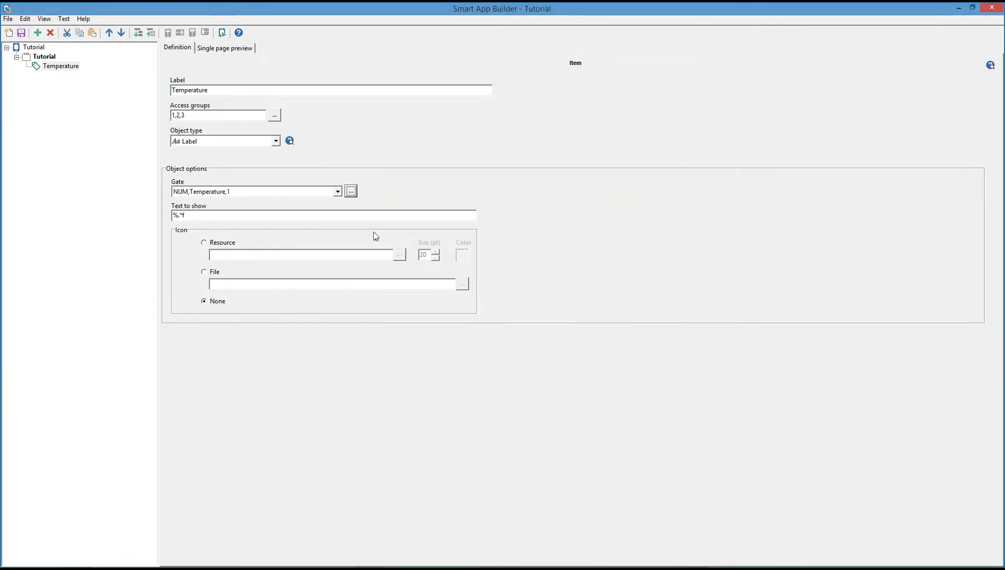
# Give the Temperature item the ThermometerFull resource icon, filtering the library by 'therm'.
pyautogui.click(205, 244)
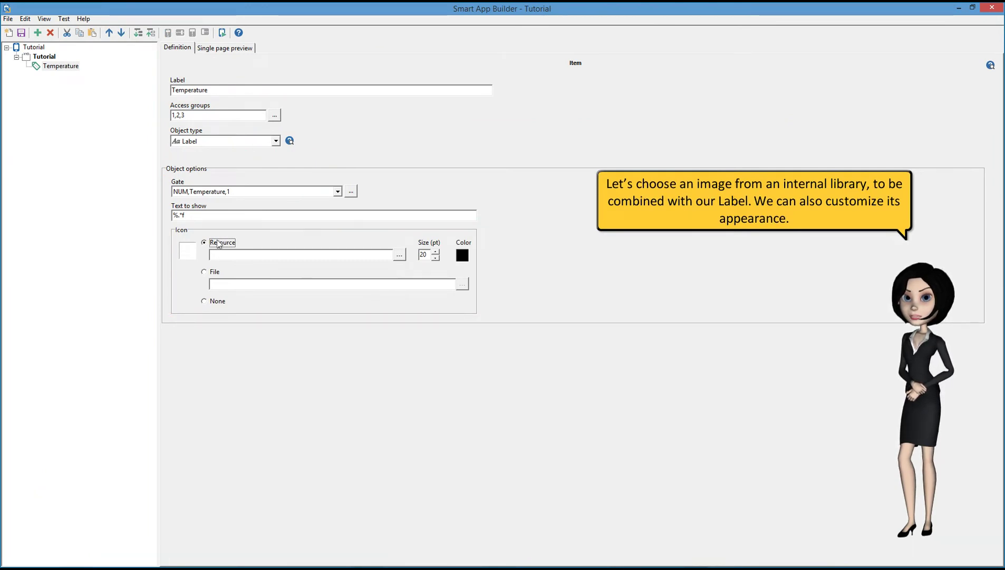
pyautogui.click(399, 255)
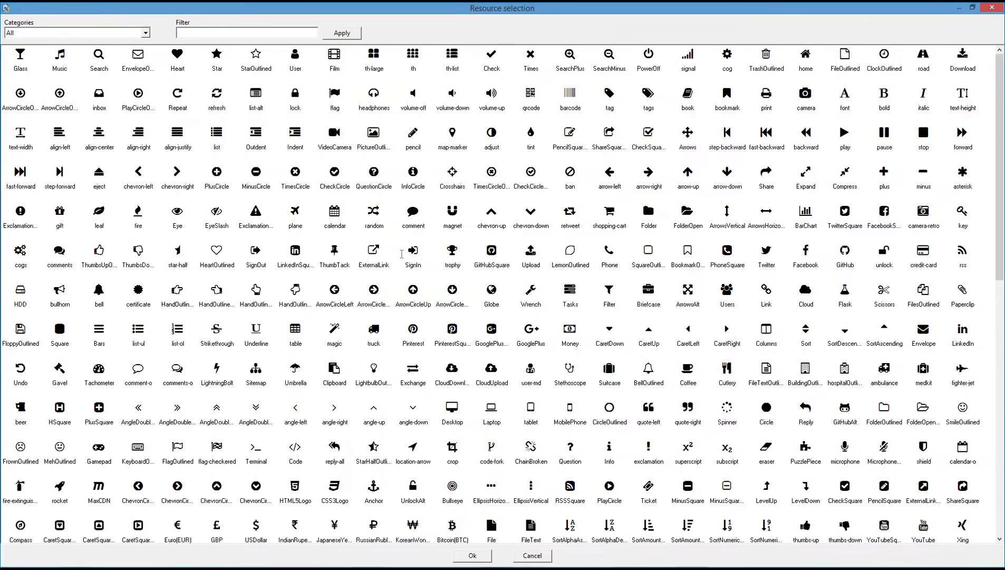
pyautogui.click(264, 33)
pyautogui.write('therm')
pyautogui.click(344, 33)
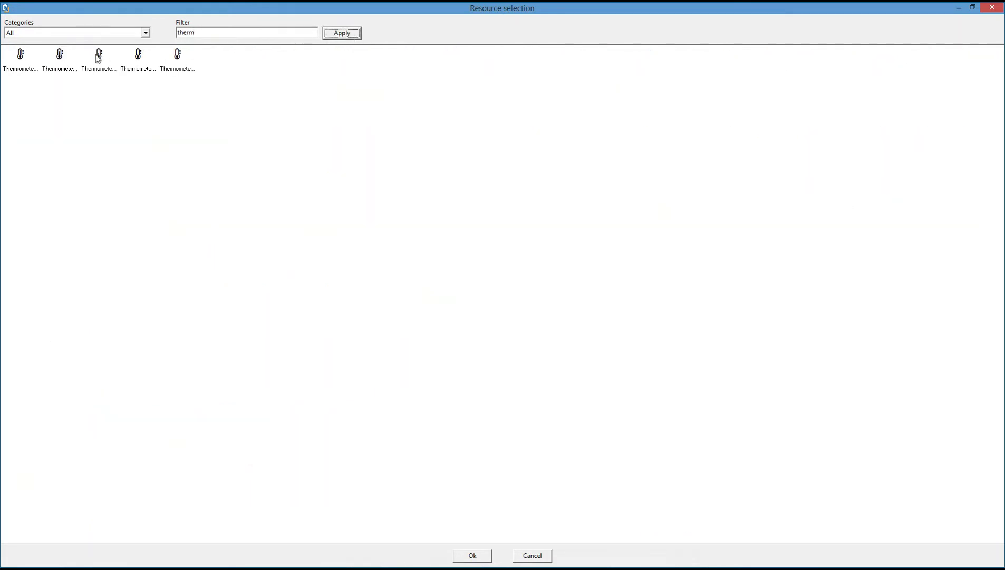
pyautogui.doubleClick(24, 65)
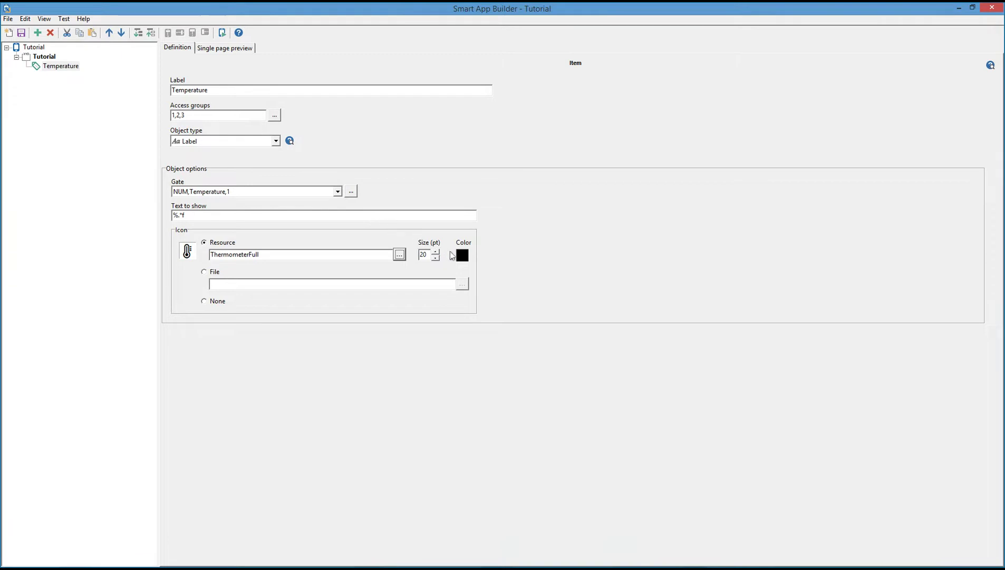
# Set the ThermometerFull icon colour to red.
pyautogui.click(462, 255)
pyautogui.click(456, 176)
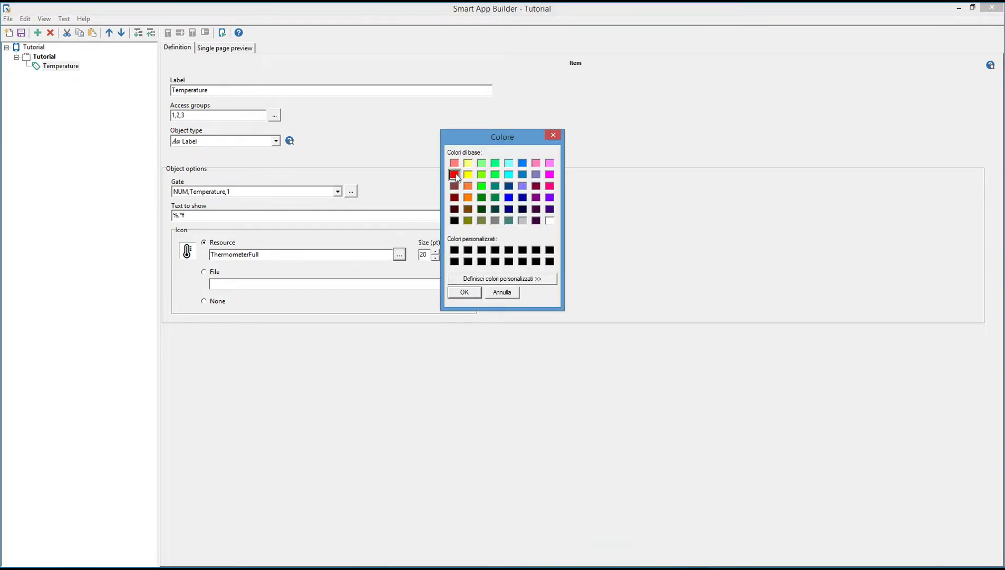
pyautogui.click(468, 292)
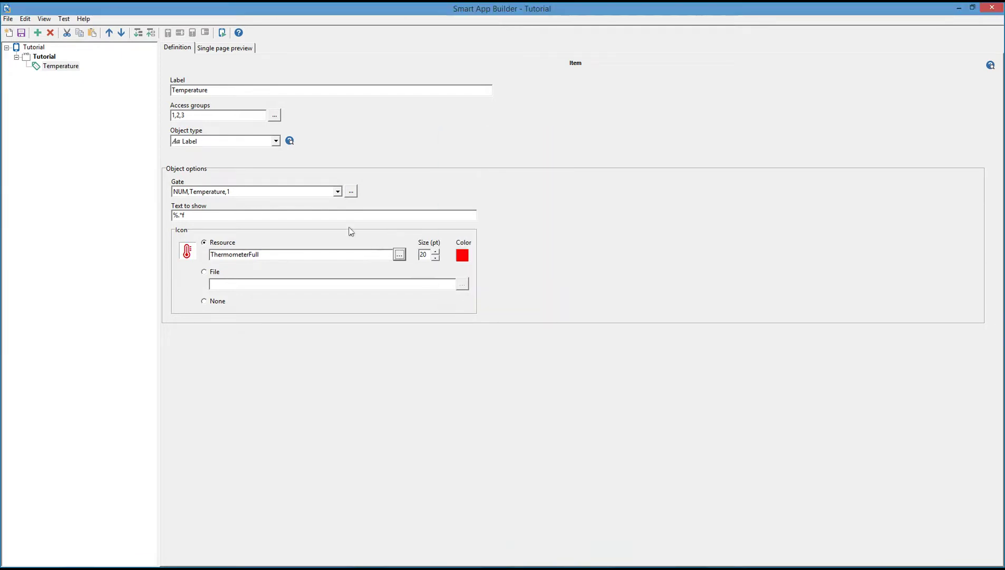
pyautogui.click(51, 60)
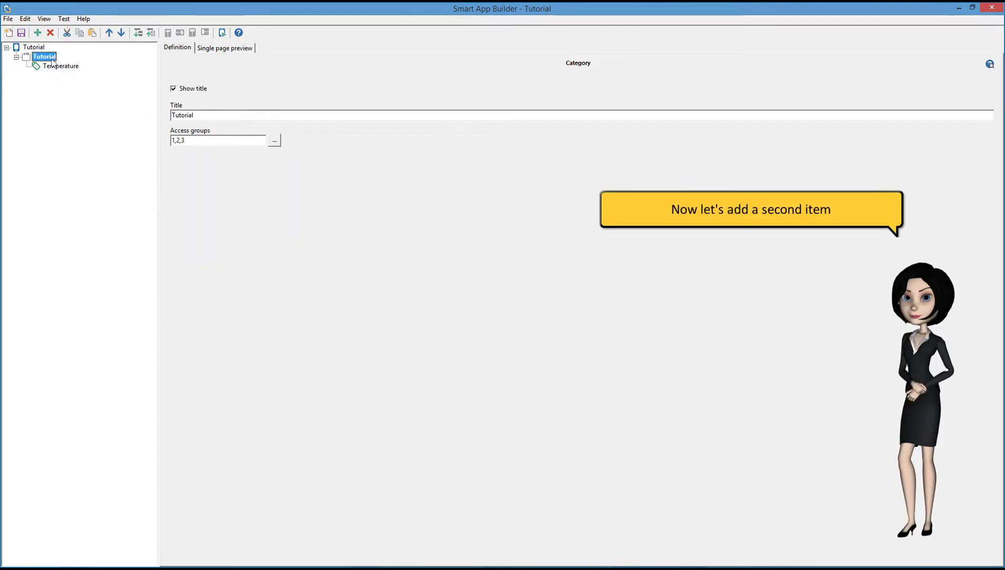
# Add a 'Setpoint' item with access for Admin, Maintenance and Users (1,2,3).
pyautogui.click(37, 33)
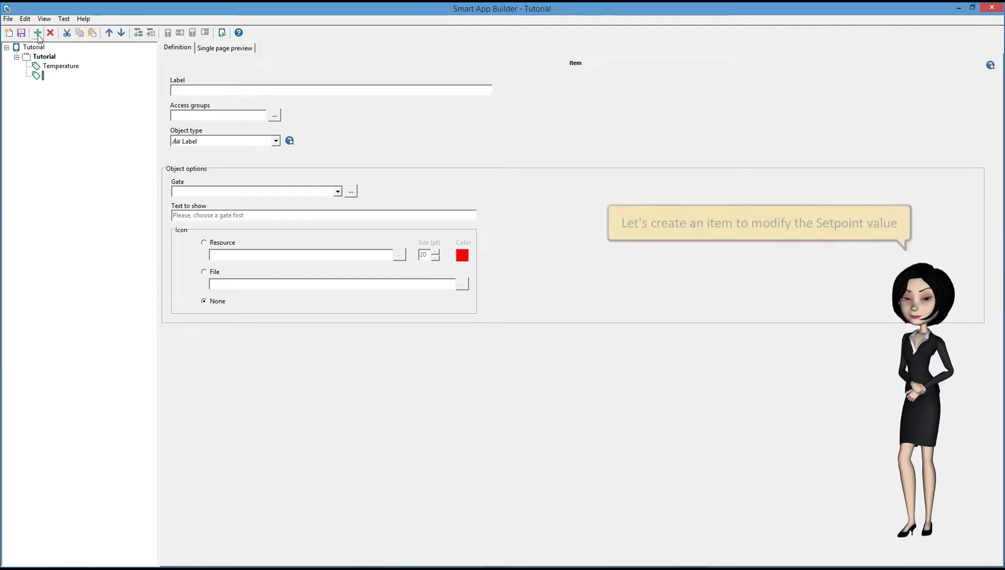
pyautogui.click(194, 90)
pyautogui.write('Setpoint')
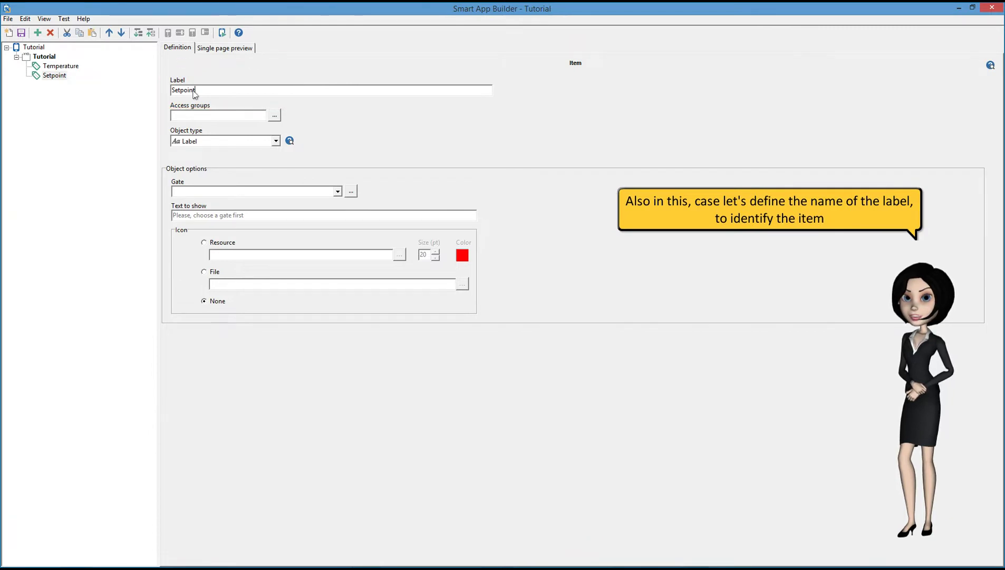
pyautogui.click(274, 115)
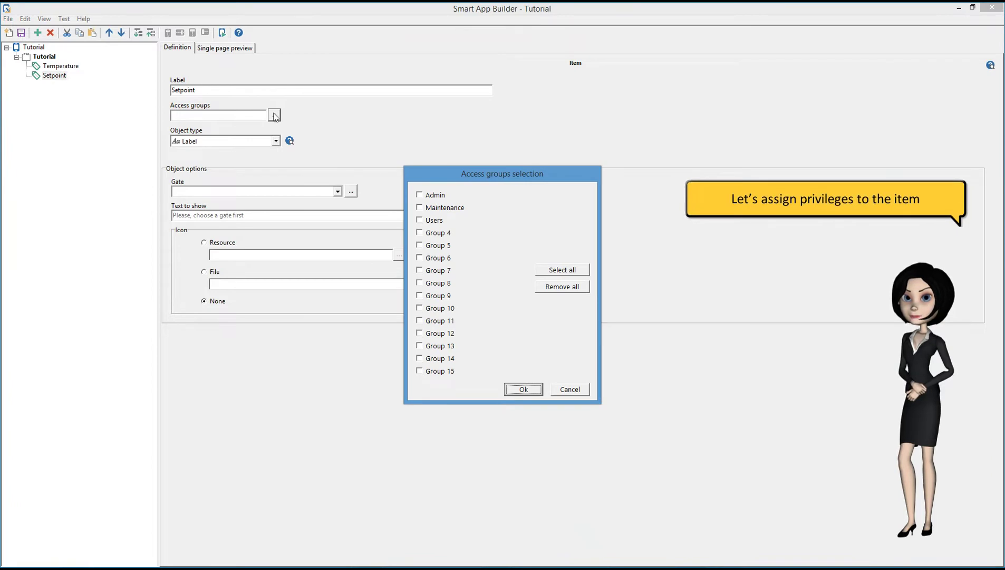
pyautogui.click(420, 195)
pyautogui.click(421, 208)
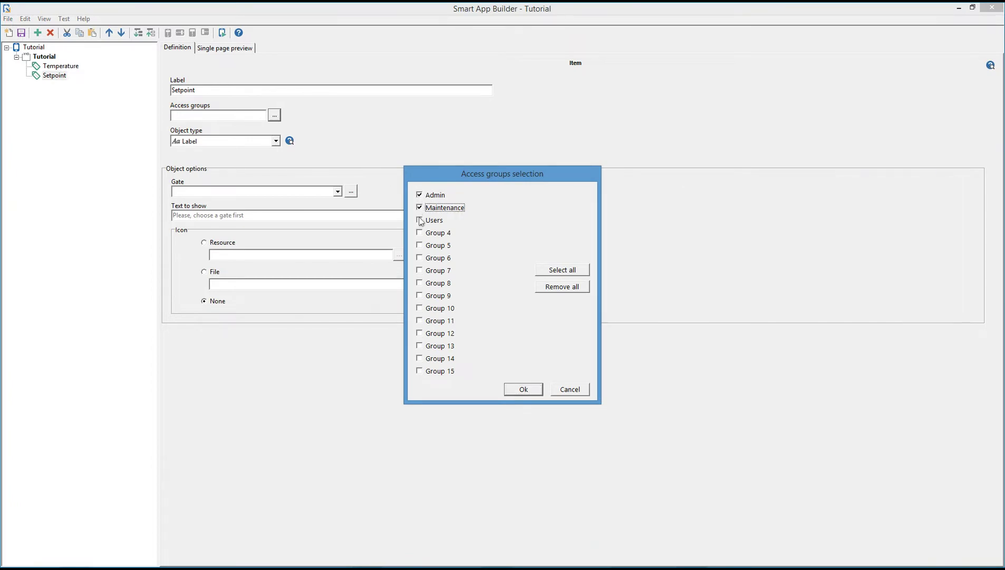
pyautogui.click(421, 221)
pyautogui.click(517, 388)
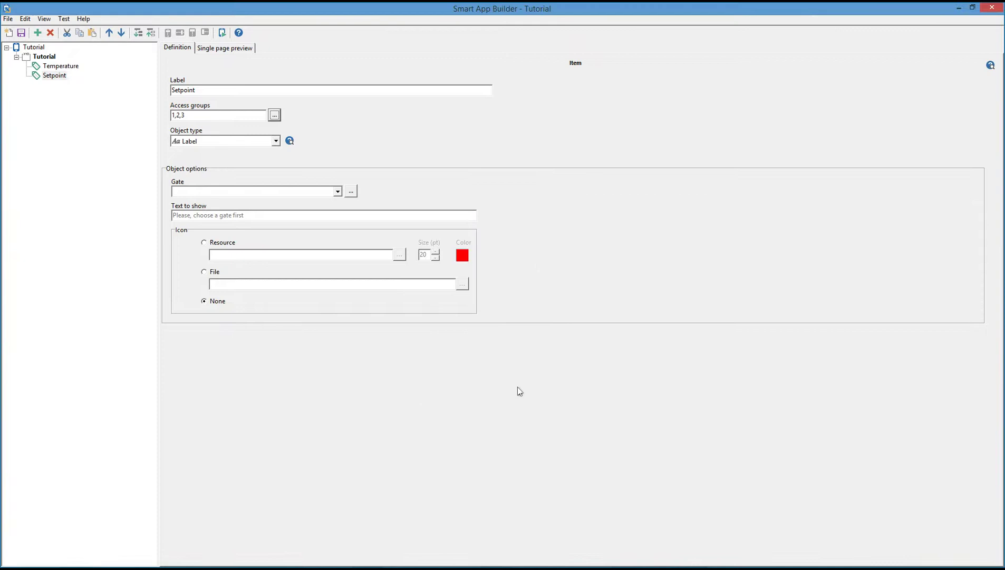
# Make Setpoint an Edit object bound to the Numeric Setpoint gate.
pyautogui.click(276, 142)
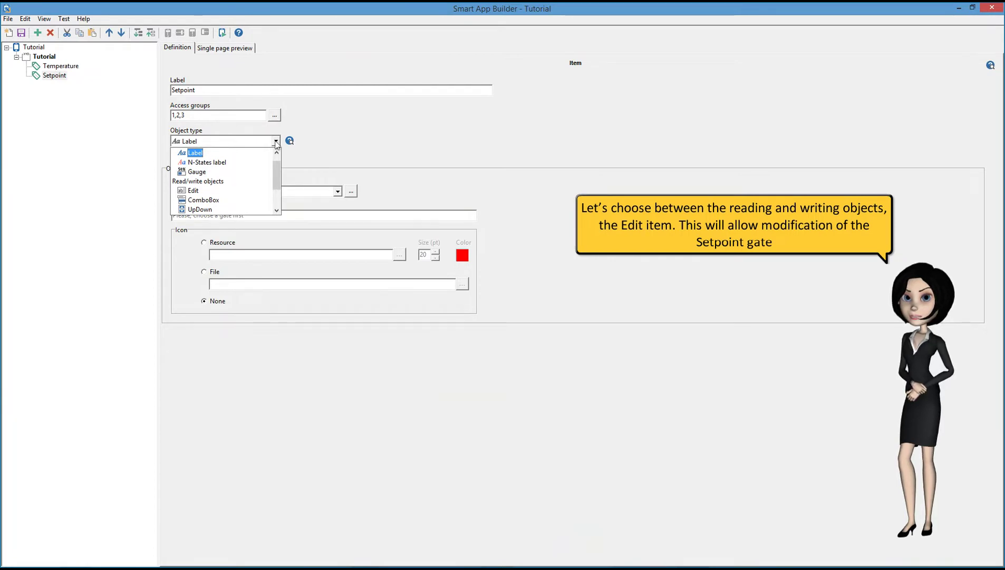
pyautogui.click(211, 191)
pyautogui.click(350, 192)
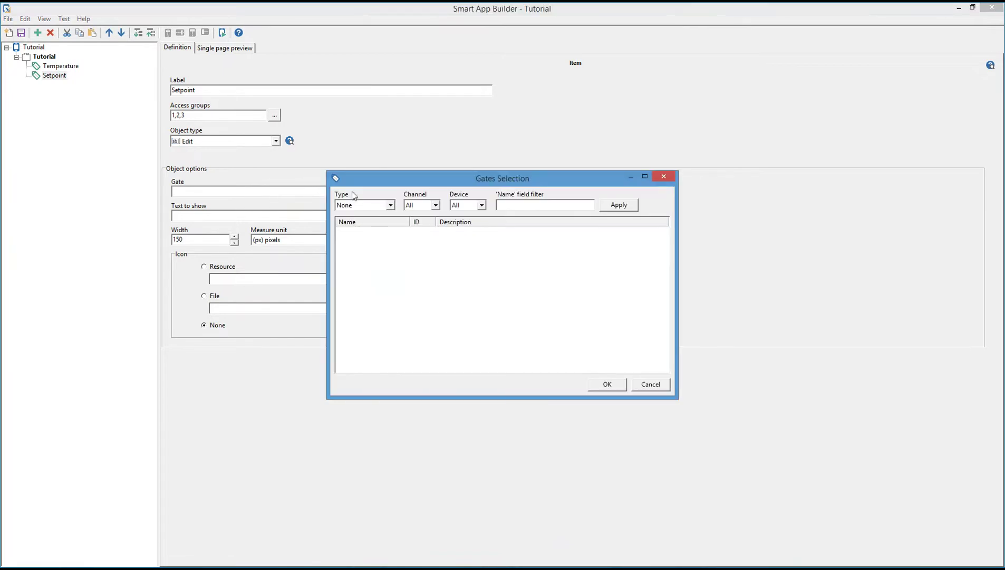
pyautogui.click(390, 206)
pyautogui.click(376, 221)
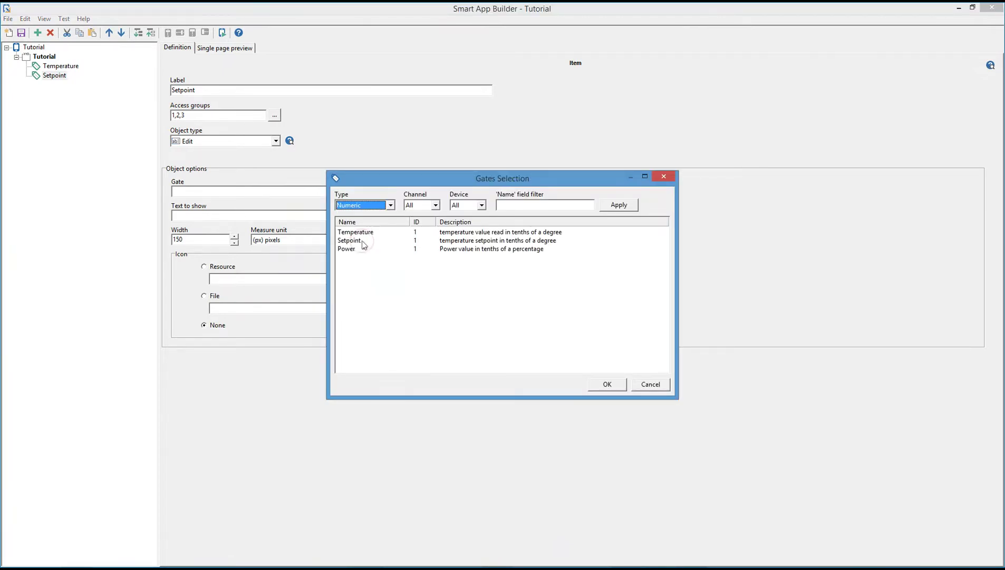
pyautogui.doubleClick(363, 242)
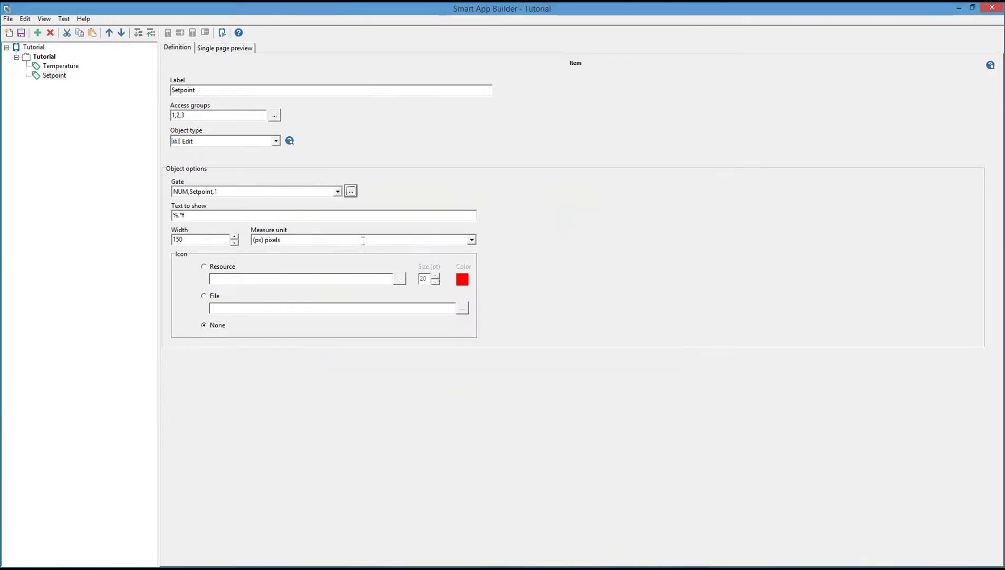
# Set the Setpoint width to 40 % of row width with a Thermometer1/2Full icon.
pyautogui.doubleClick(204, 240)
pyautogui.write('40')
pyautogui.click(308, 239)
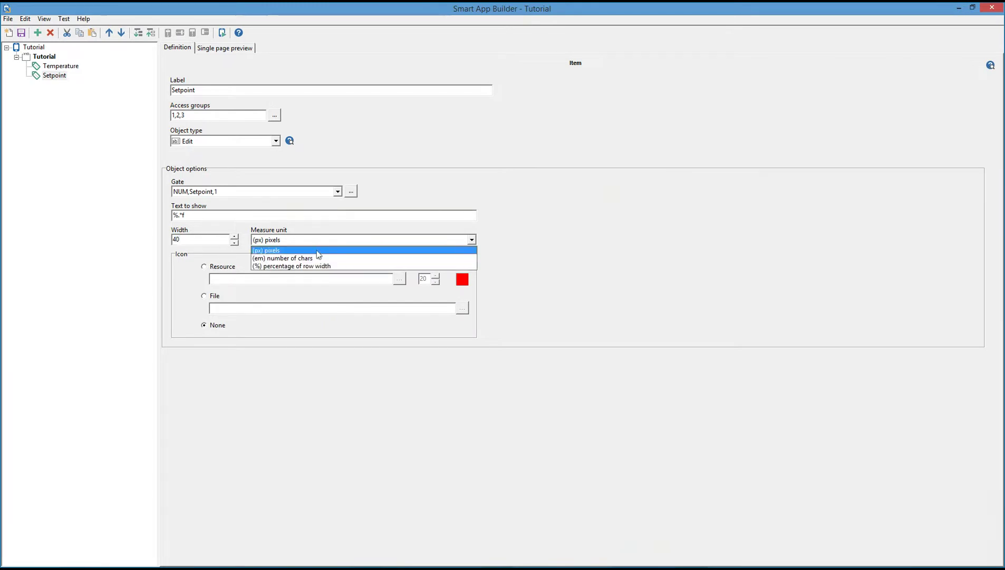
pyautogui.click(315, 266)
pyautogui.click(213, 267)
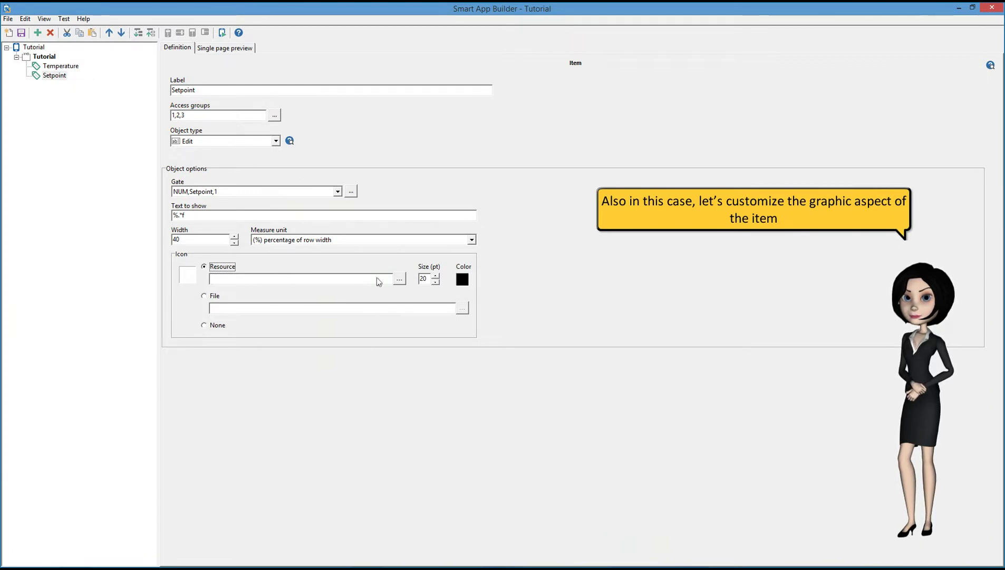
pyautogui.click(399, 278)
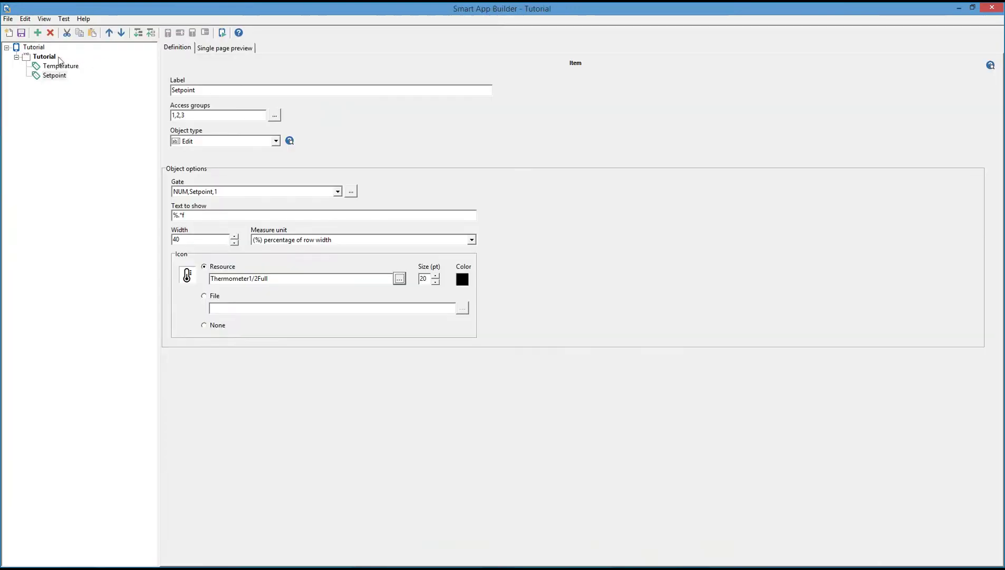
pyautogui.click(37, 57)
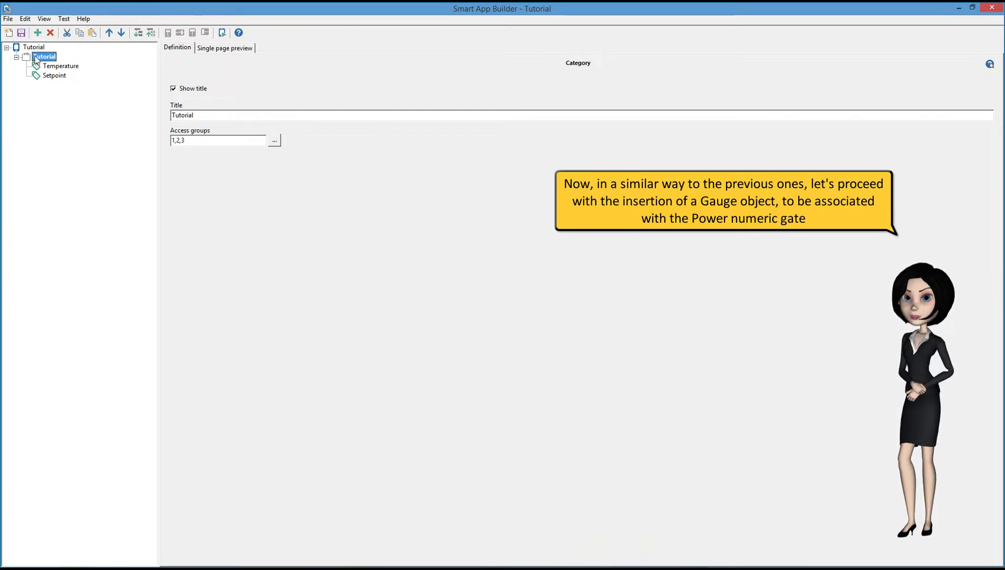
# Add a new item labelled 'Pow' with access groups Admin, Maintenance and Users.
pyautogui.click(37, 33)
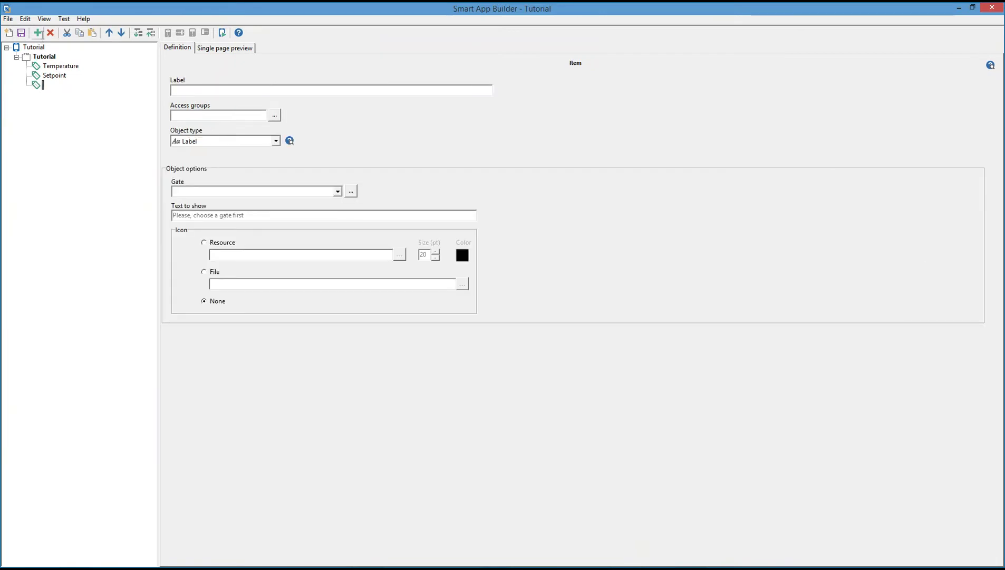
pyautogui.click(203, 93)
pyautogui.write('Power')
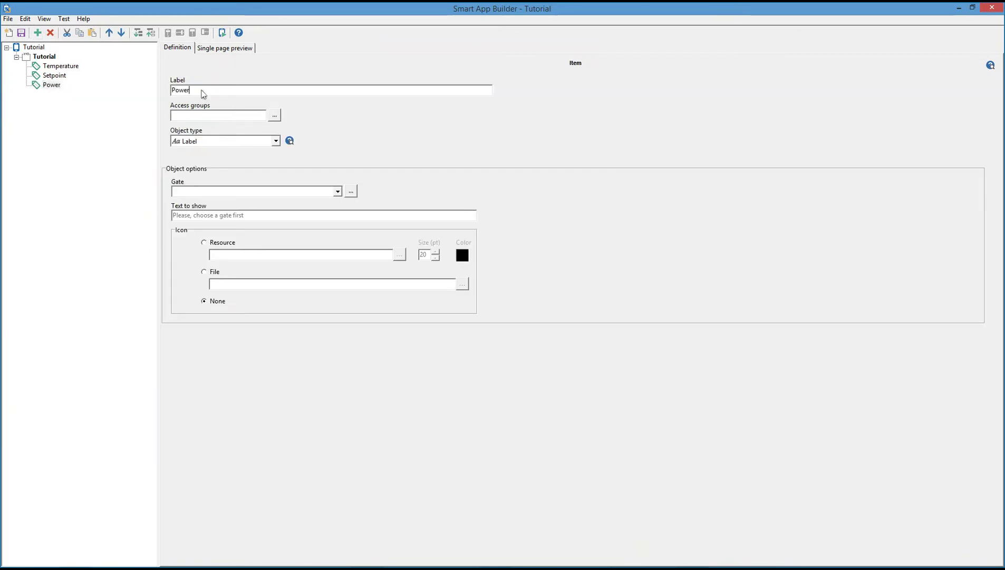
pyautogui.click(273, 115)
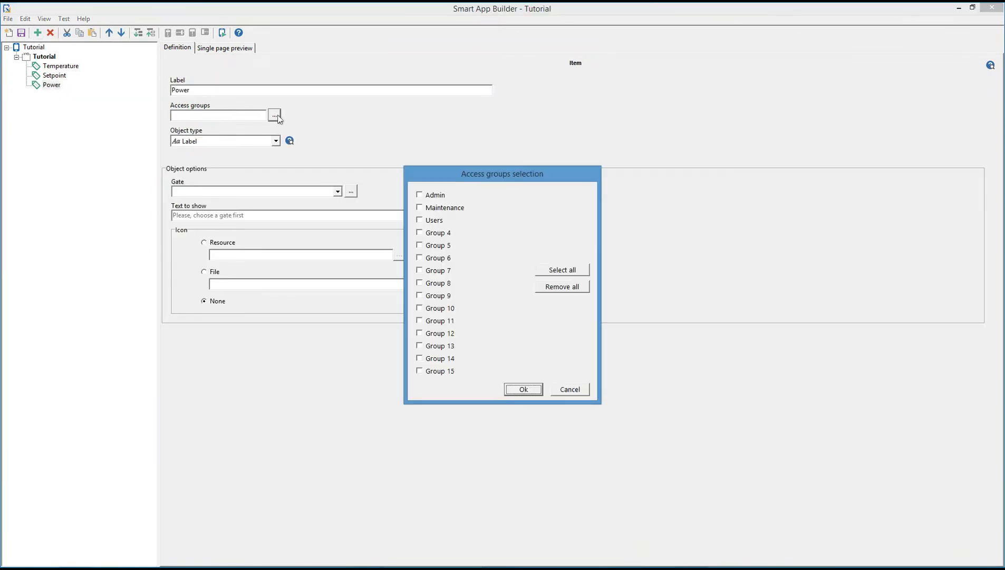
pyautogui.click(432, 195)
pyautogui.click(433, 208)
pyautogui.click(430, 220)
pyautogui.click(523, 389)
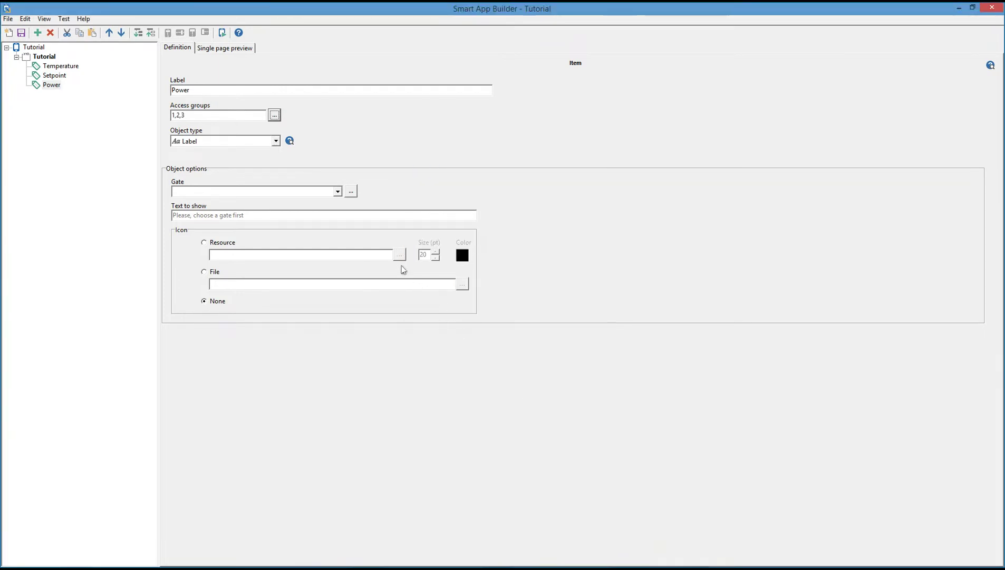
# Make the item a Gauge bound to the Numeric Power gate.
pyautogui.click(276, 140)
pyautogui.click(224, 173)
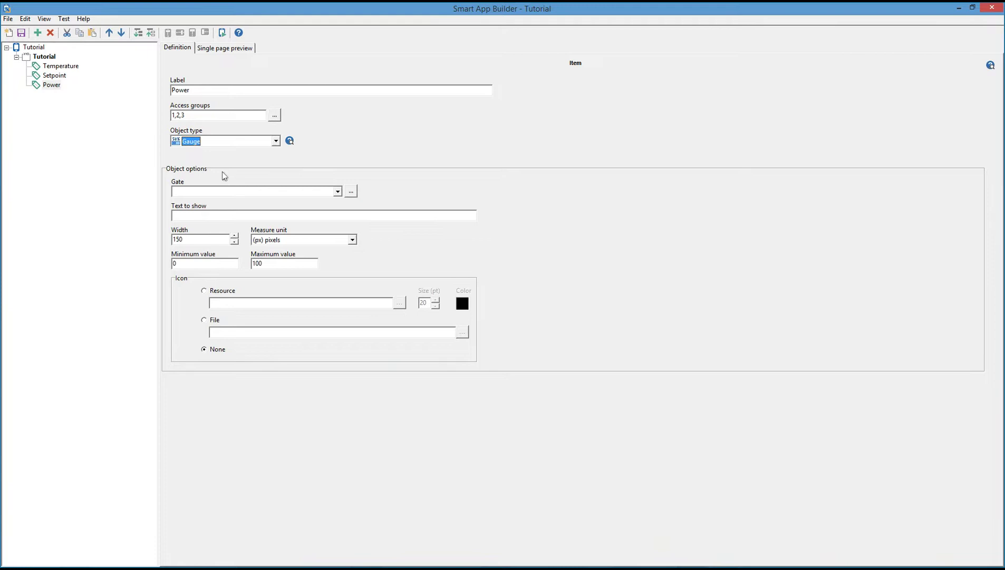
pyautogui.click(351, 192)
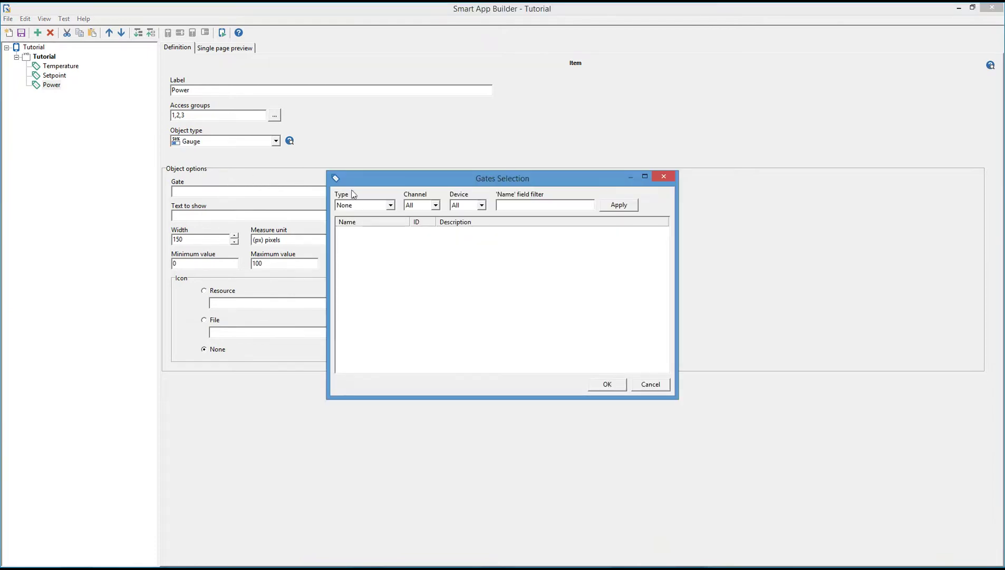
pyautogui.click(379, 205)
pyautogui.click(372, 223)
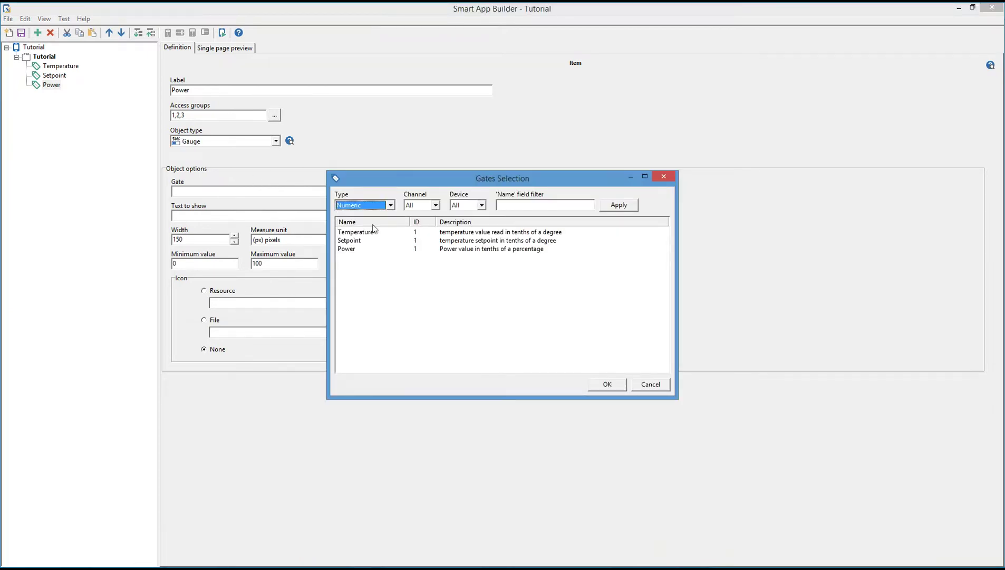
pyautogui.doubleClick(349, 249)
# Set the gauge width to 6 % of row width.
pyautogui.doubleClick(210, 240)
pyautogui.write('60')
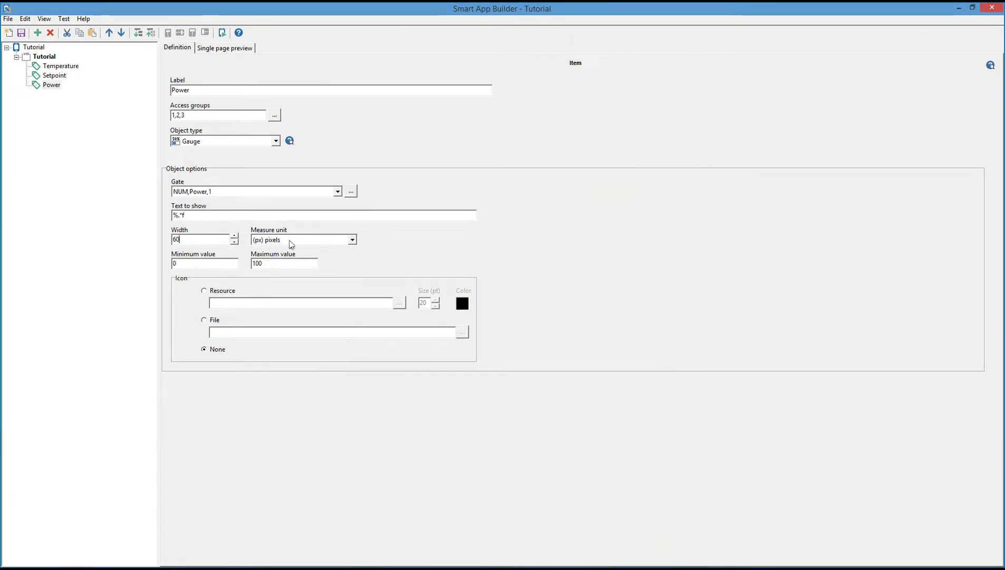
pyautogui.click(307, 240)
pyautogui.click(303, 268)
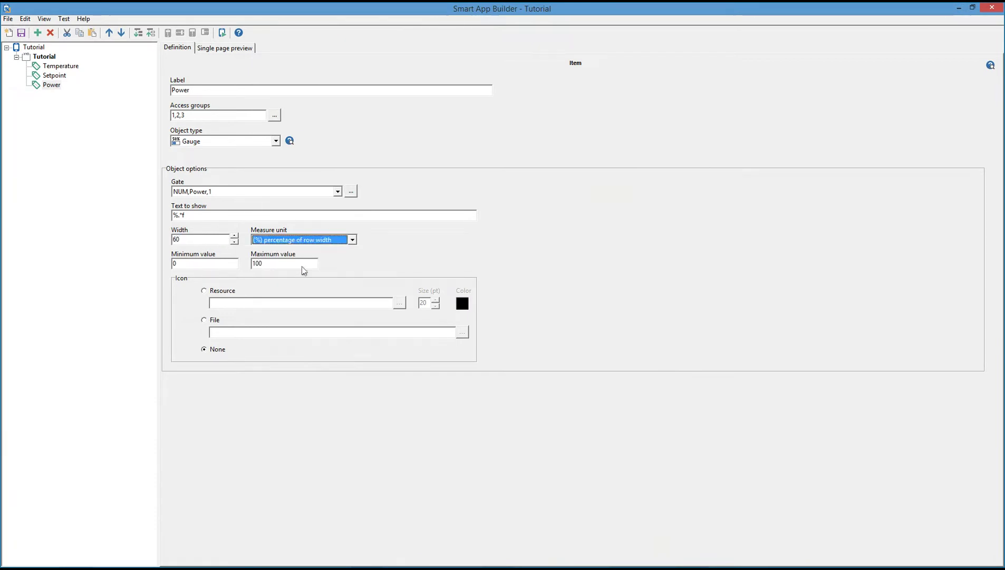
# Give the gauge the Tachometer resource icon, filtering the library by 'tac'.
pyautogui.click(205, 291)
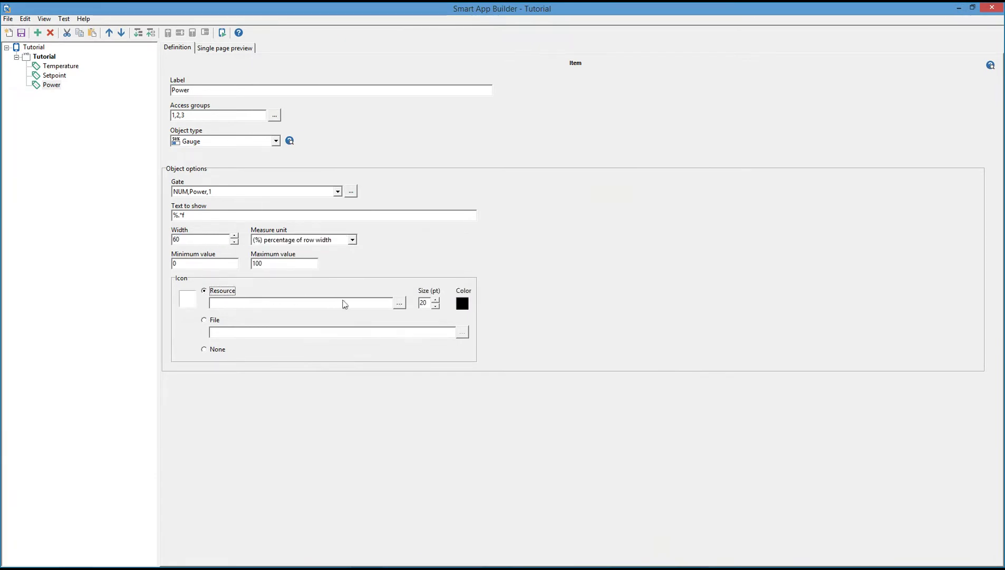
pyautogui.click(400, 304)
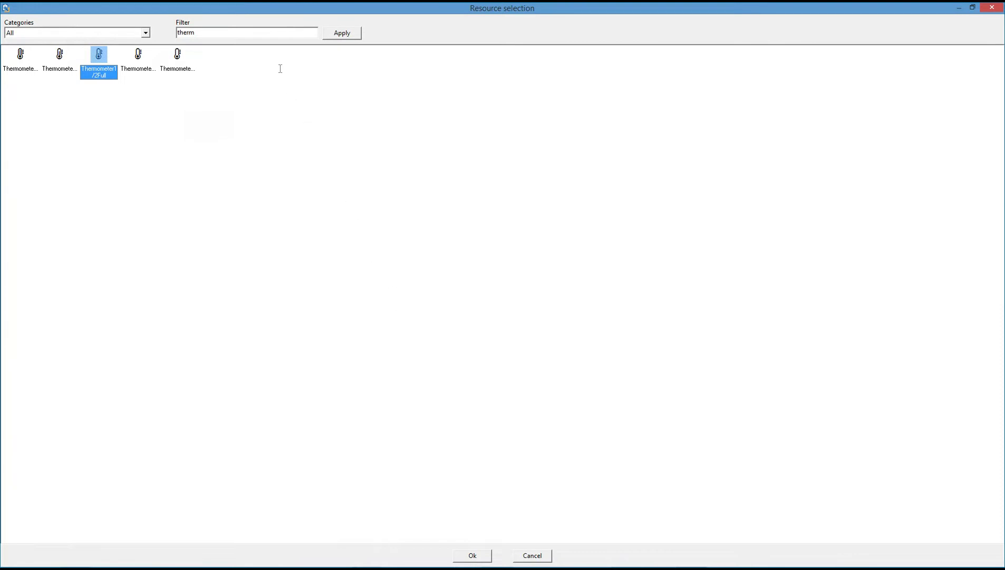
pyautogui.doubleClick(262, 33)
pyautogui.write('tac')
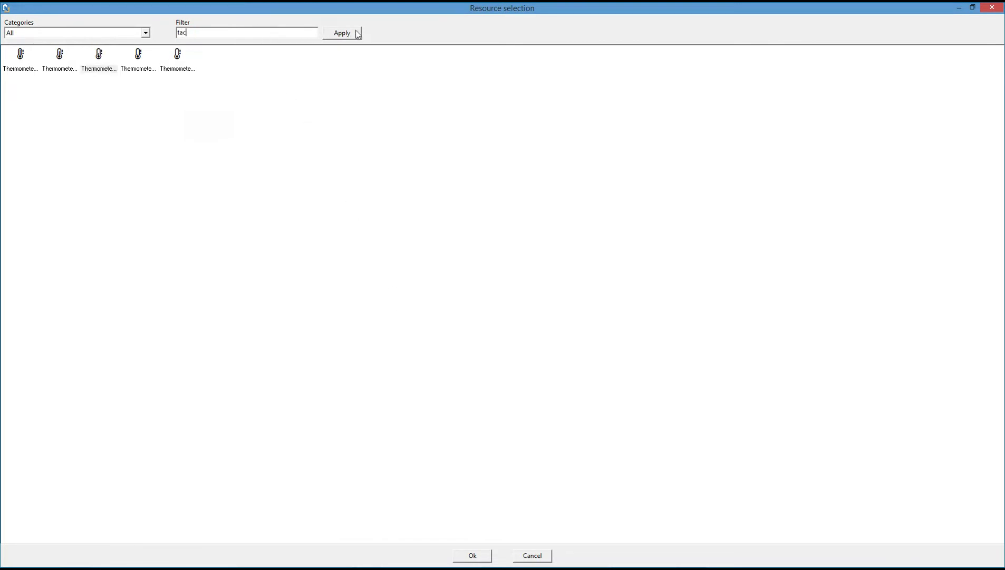
pyautogui.click(357, 33)
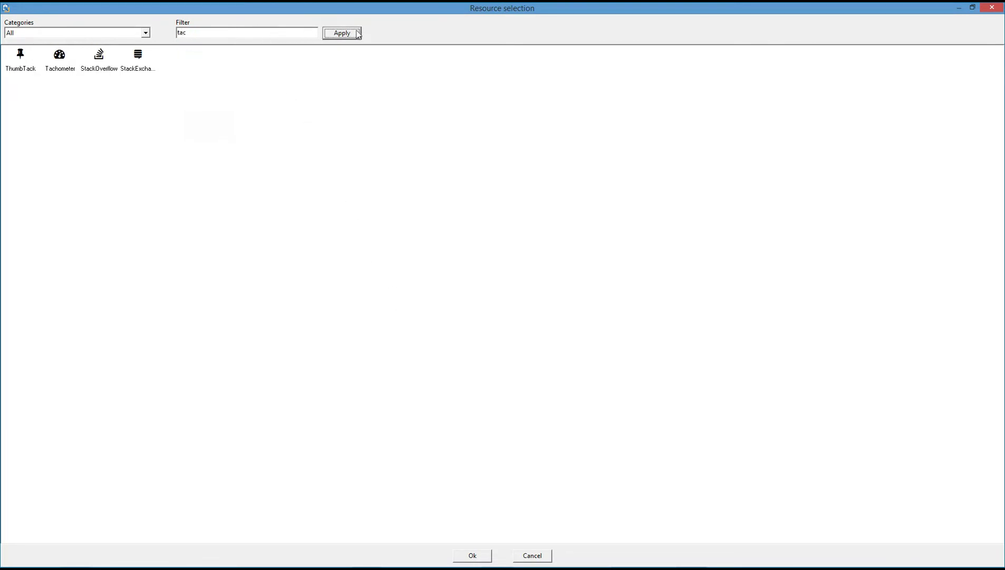
pyautogui.doubleClick(59, 58)
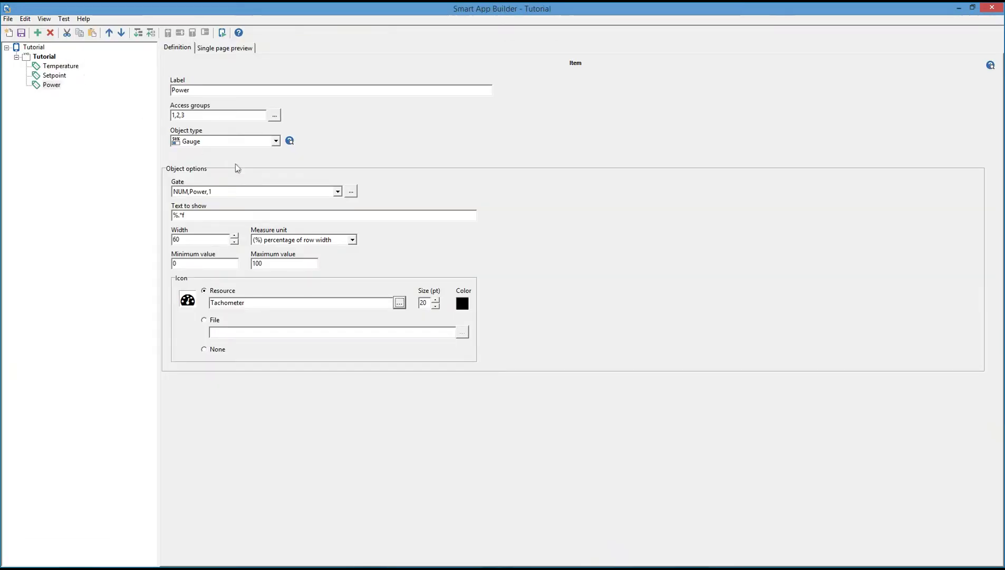
# Set the Tachometer icon colour to blue.
pyautogui.click(464, 304)
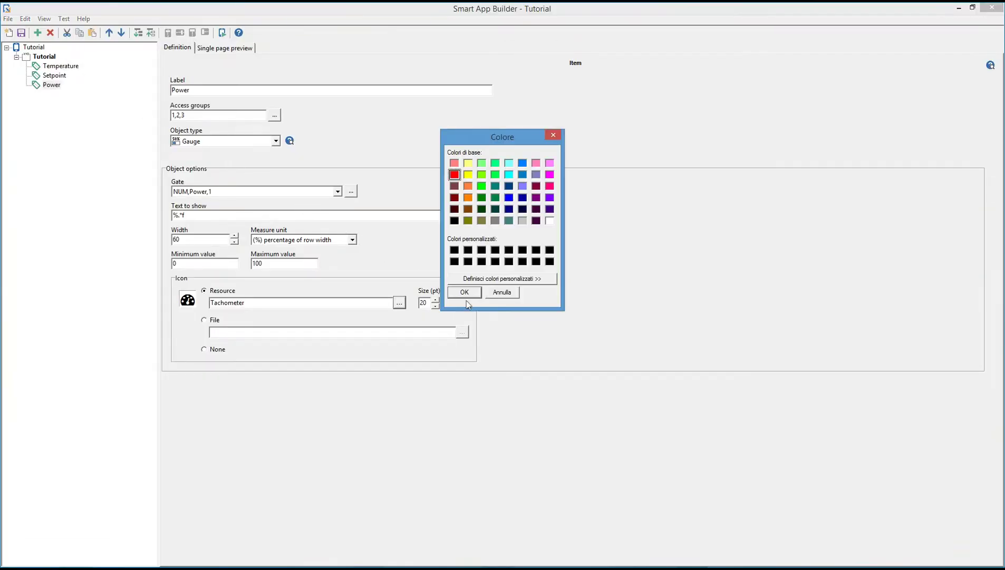
pyautogui.click(525, 172)
pyautogui.click(472, 291)
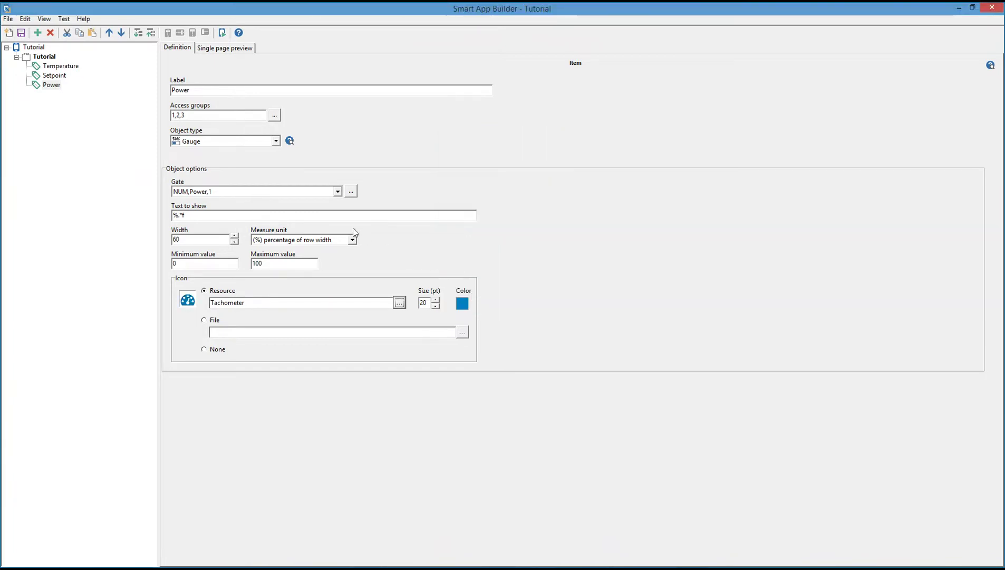
# Add a new item to the Tutorial page with access groups 1,2,3.
pyautogui.click(44, 56)
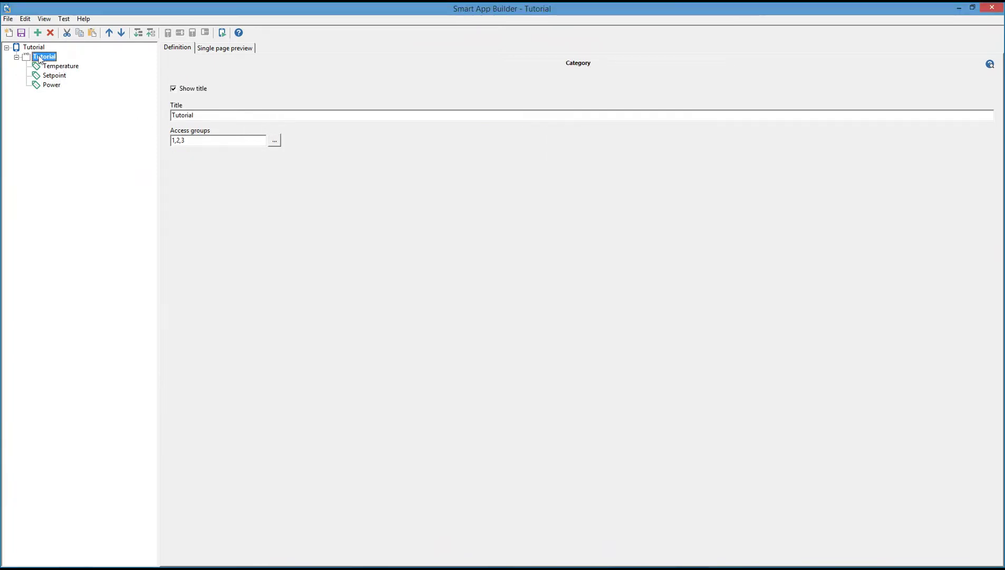
pyautogui.click(38, 34)
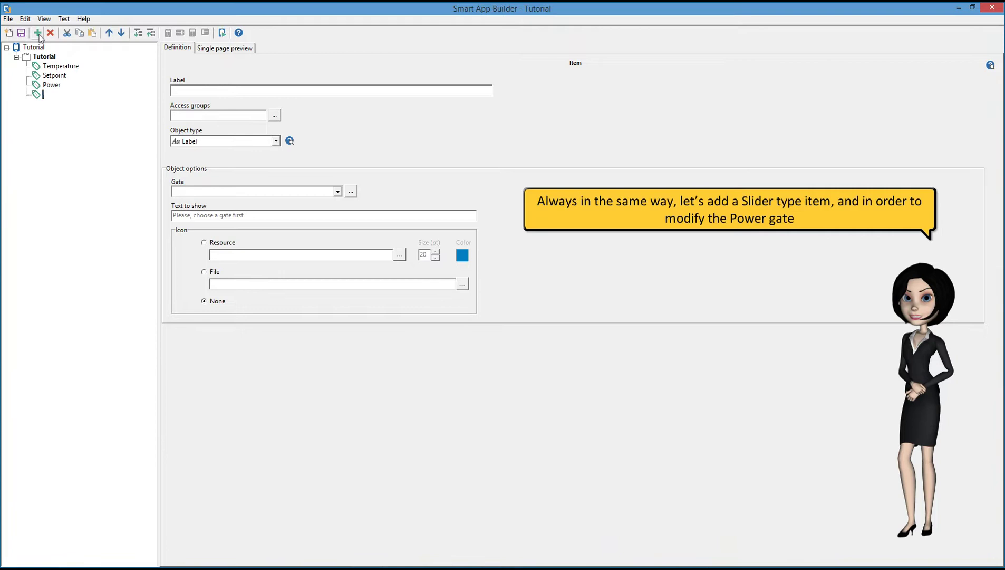
pyautogui.click(275, 116)
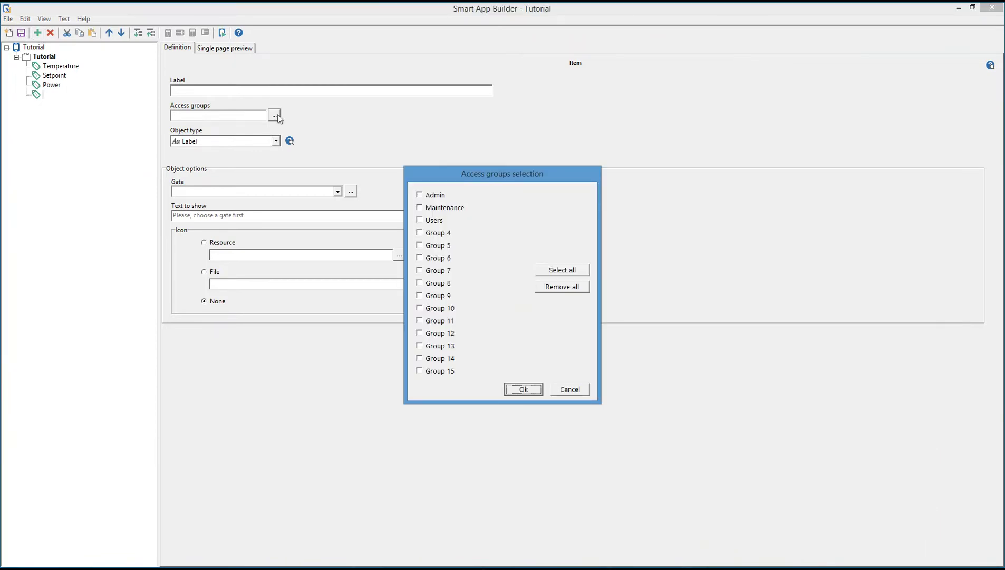
pyautogui.click(420, 195)
pyautogui.click(420, 208)
pyautogui.click(420, 221)
pyautogui.click(536, 389)
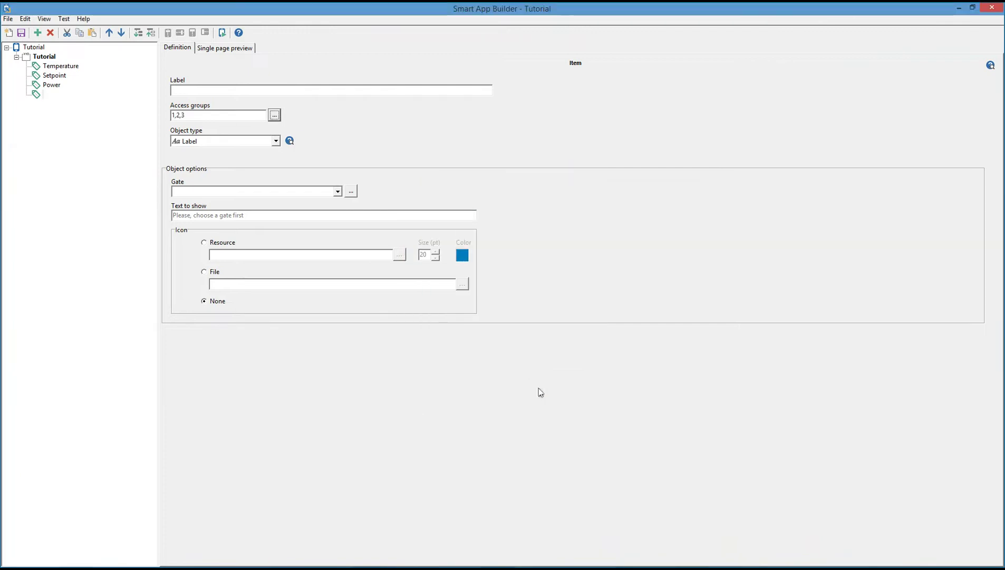
# Make the new item a Slider linked to the NUM,Power,1 gate.
pyautogui.click(276, 142)
pyautogui.scroll(-2, 236, 195)
pyautogui.click(220, 202)
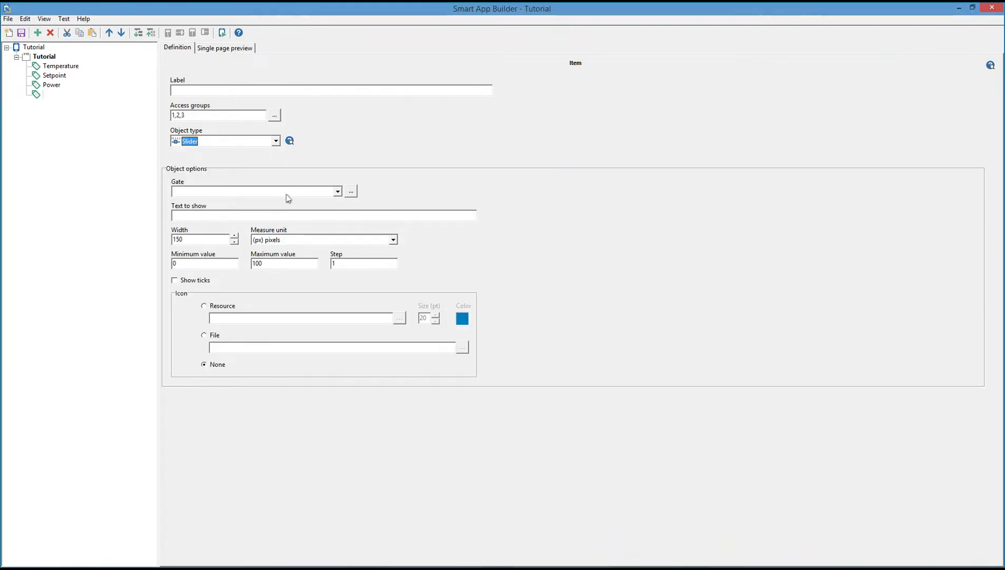
pyautogui.click(337, 191)
pyautogui.click(251, 203)
# Set the slider width to 100 % of row width.
pyautogui.doubleClick(207, 240)
pyautogui.write('1')
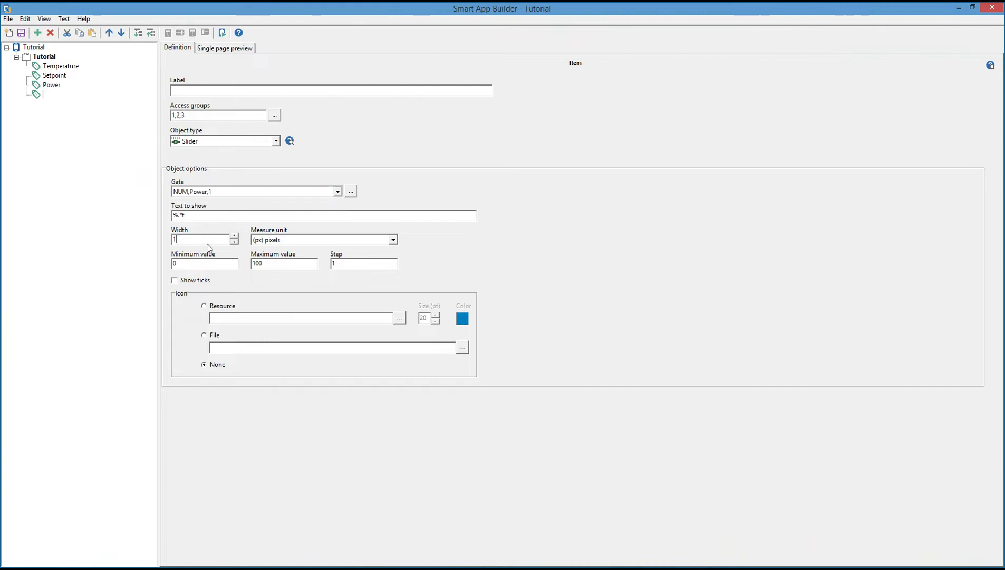
pyautogui.write('00')
pyautogui.click(258, 241)
pyautogui.click(277, 267)
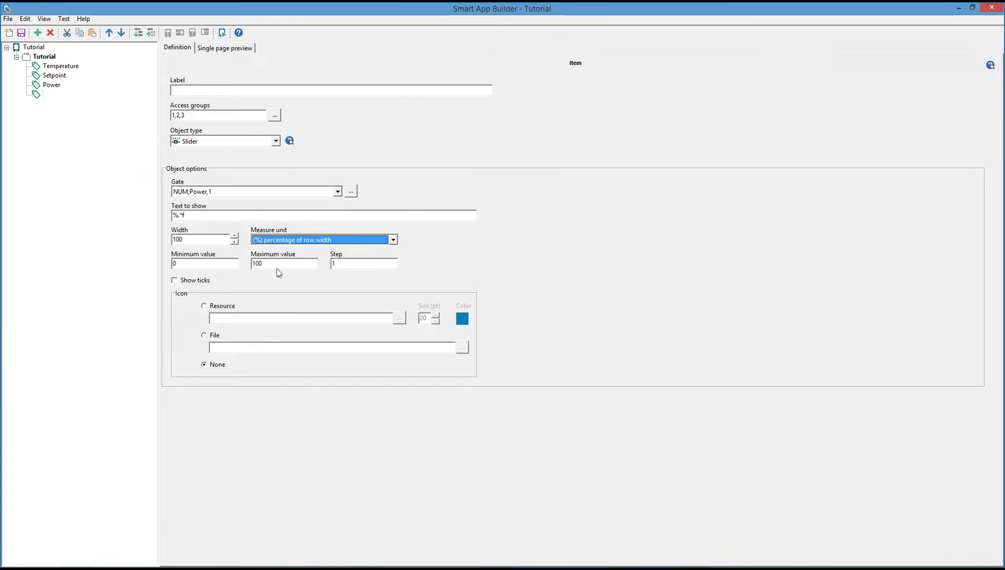
# Add a new Tutorial item labelled 'Alarm 1' with access groups Admin, Maintenance and Users (1,2,3).
pyautogui.click(49, 57)
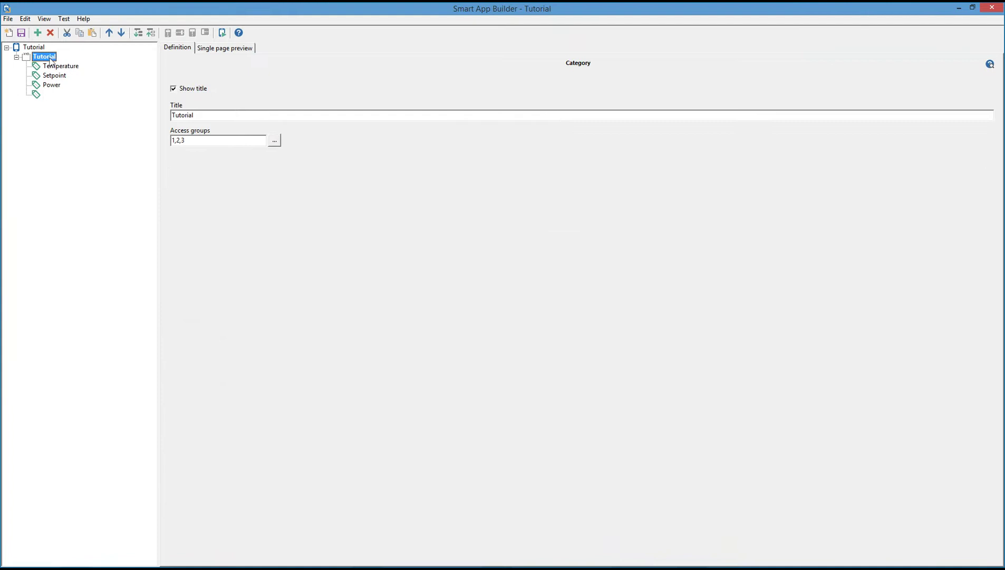
pyautogui.click(38, 33)
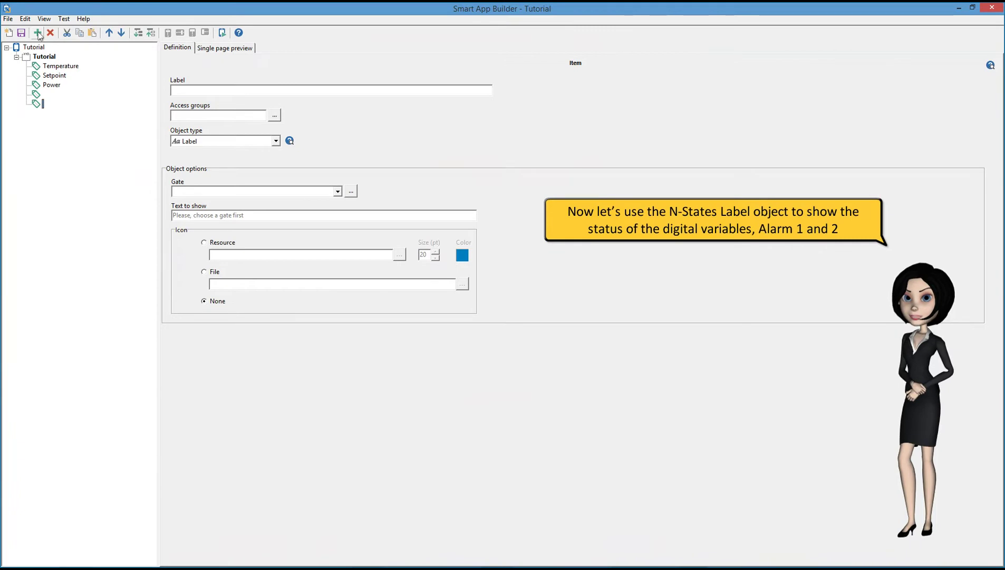
pyautogui.click(197, 91)
pyautogui.write('A')
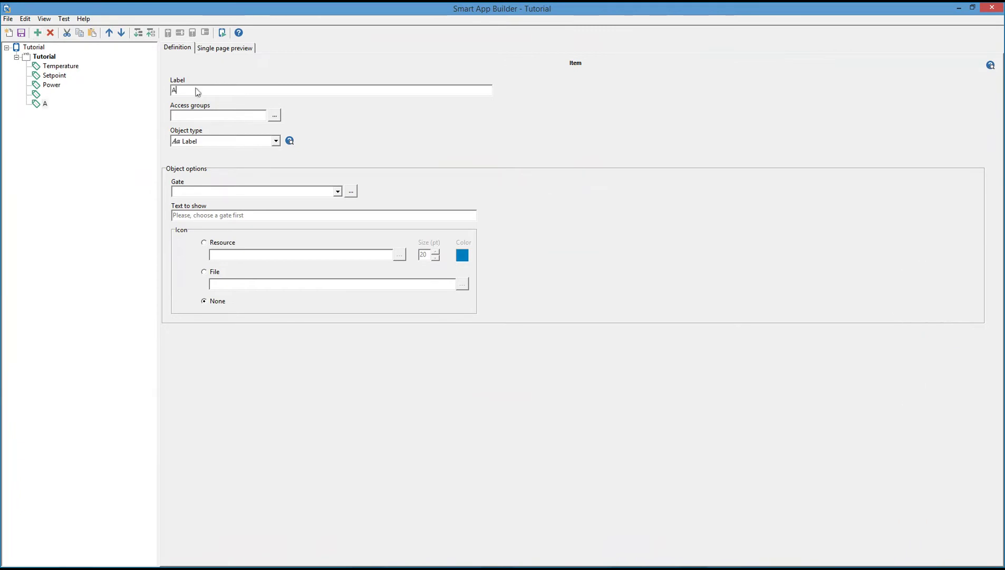
pyautogui.write('larm 1')
pyautogui.click(274, 116)
pyautogui.click(428, 195)
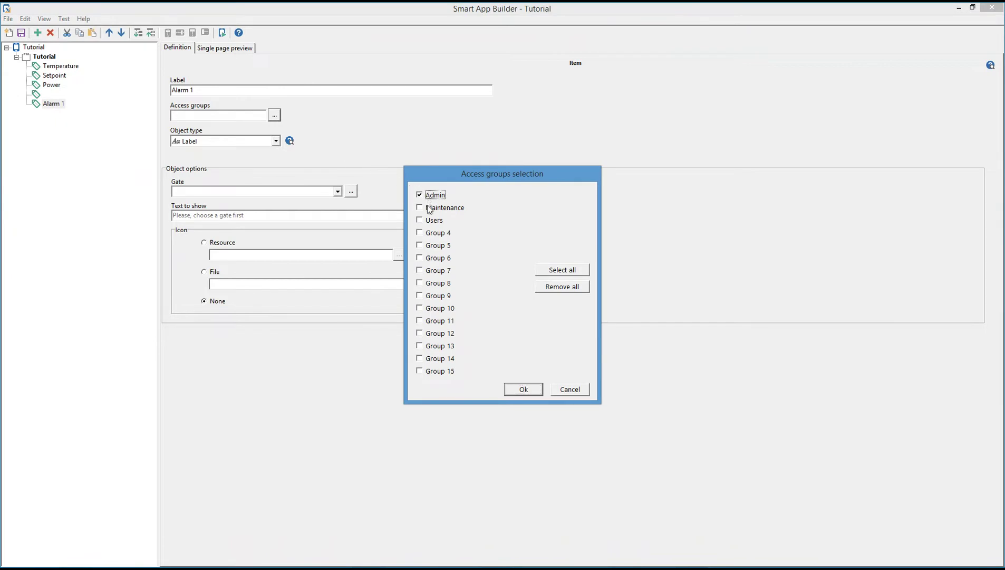
pyautogui.click(429, 209)
pyautogui.click(426, 221)
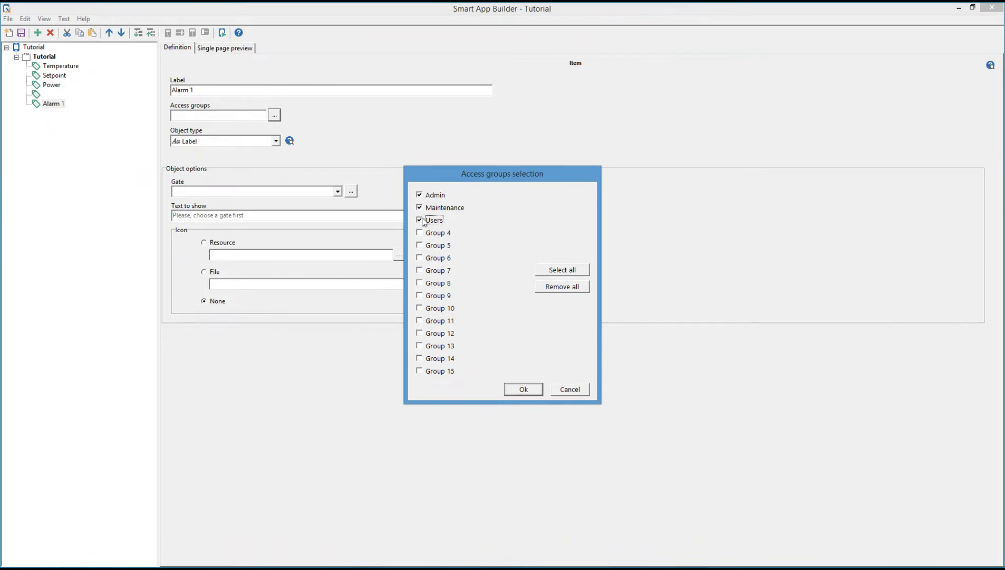
pyautogui.click(521, 390)
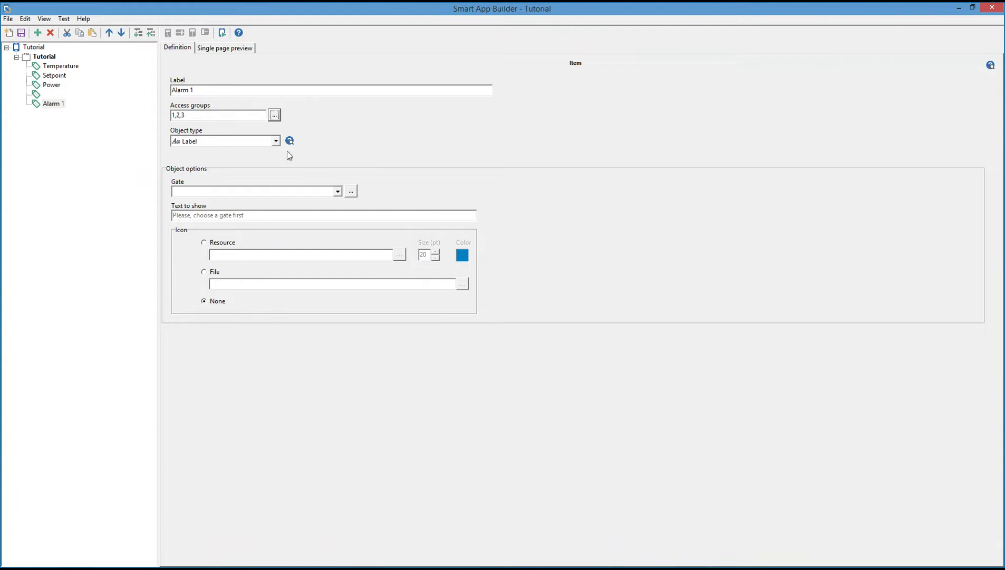
# Make Alarm 1 an N-States label bound to the digital gate DIG,Alarm,1.
pyautogui.click(276, 141)
pyautogui.click(228, 161)
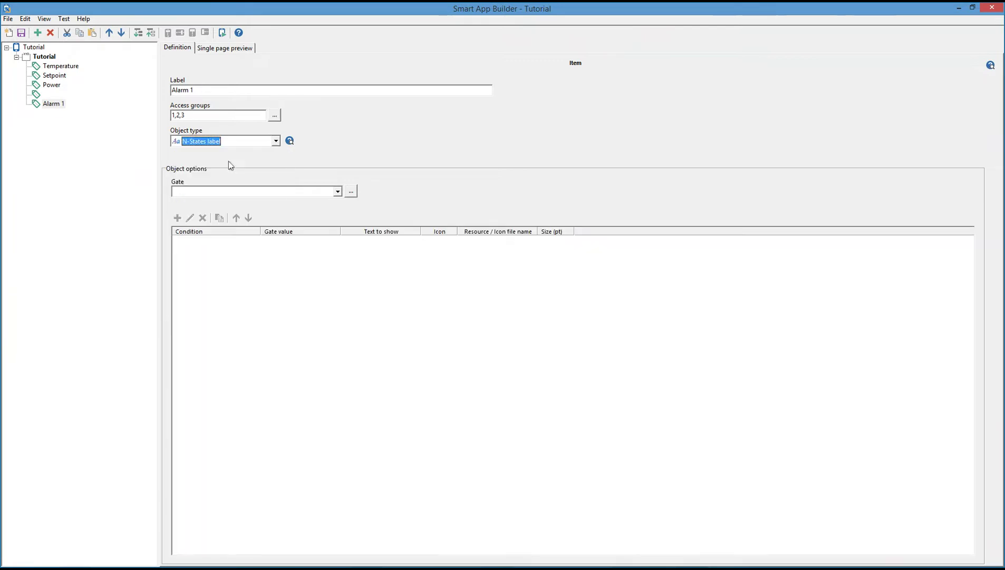
pyautogui.click(350, 192)
pyautogui.click(390, 205)
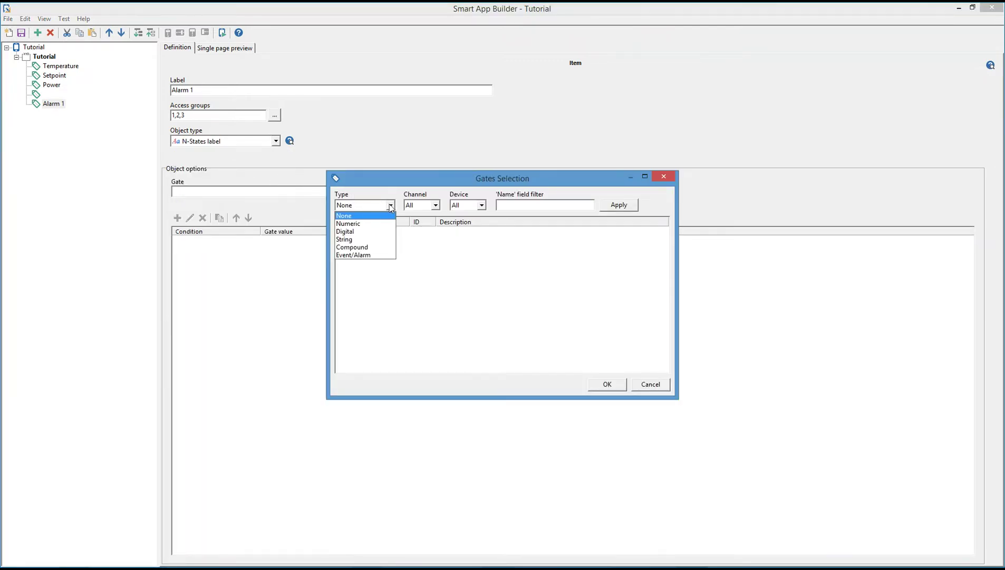
pyautogui.click(354, 232)
pyautogui.doubleClick(359, 235)
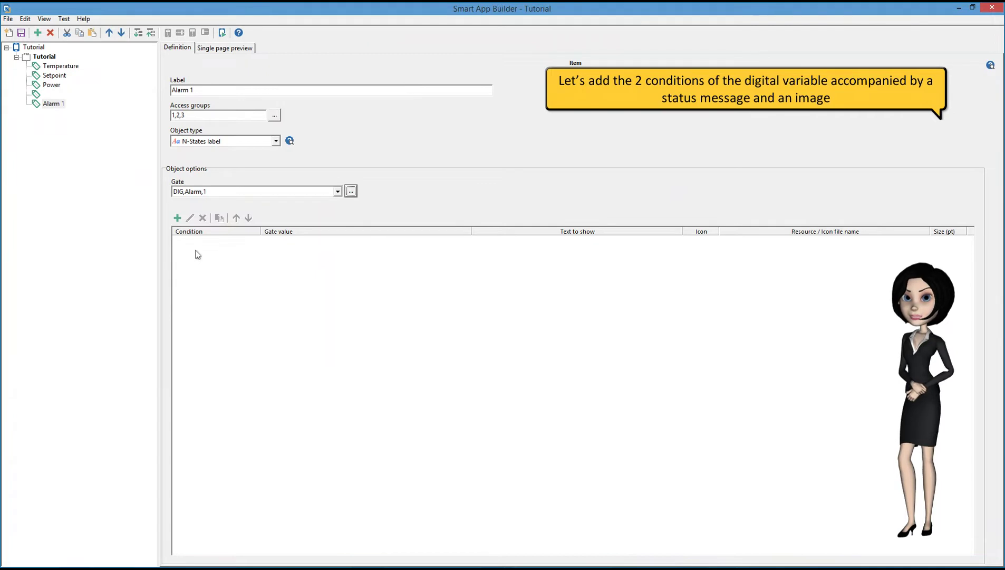
# Add state 0 'Not Active' with a dark green ExclamationCircle icon.
pyautogui.click(177, 217)
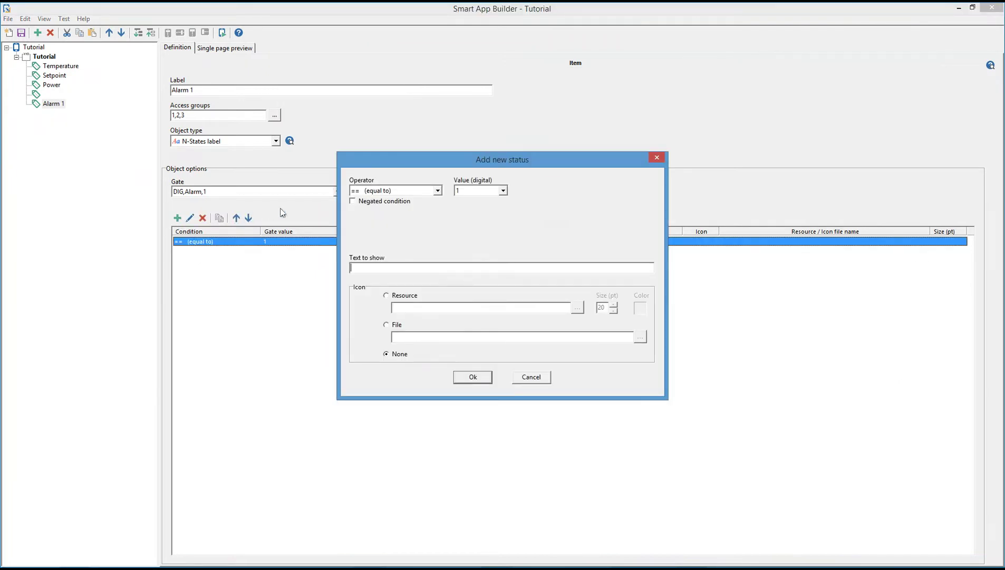
pyautogui.click(495, 192)
pyautogui.click(480, 203)
pyautogui.click(402, 266)
pyautogui.write('Not Active')
pyautogui.click(388, 295)
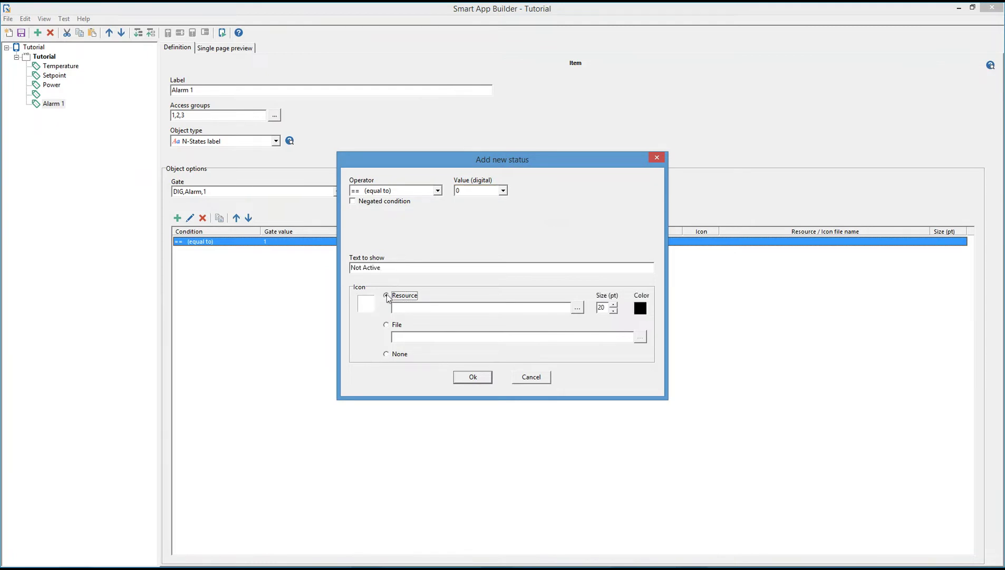
pyautogui.click(577, 307)
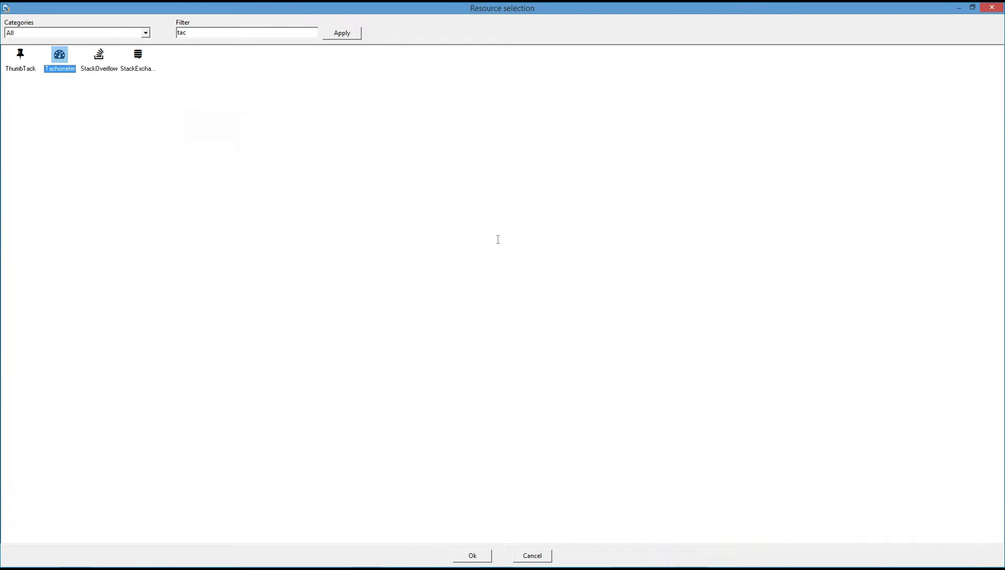
pyautogui.doubleClick(256, 33)
pyautogui.write('ex')
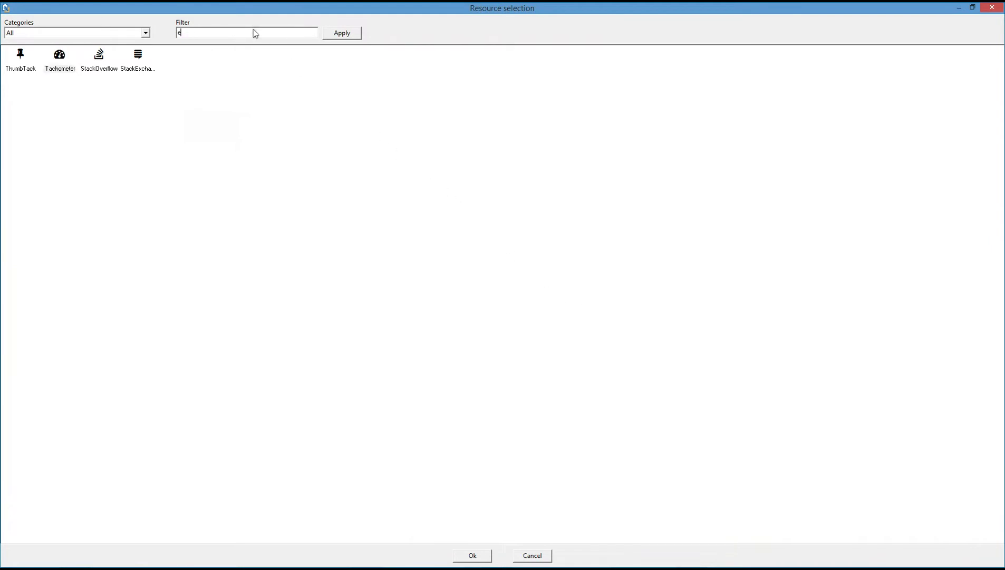
pyautogui.click(355, 33)
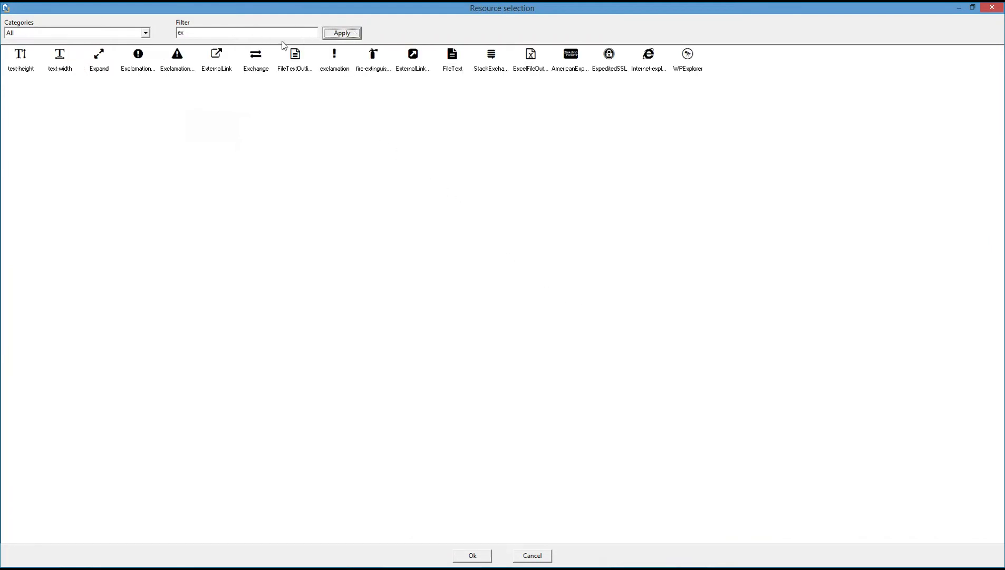
pyautogui.click(142, 60)
pyautogui.doubleClick(143, 65)
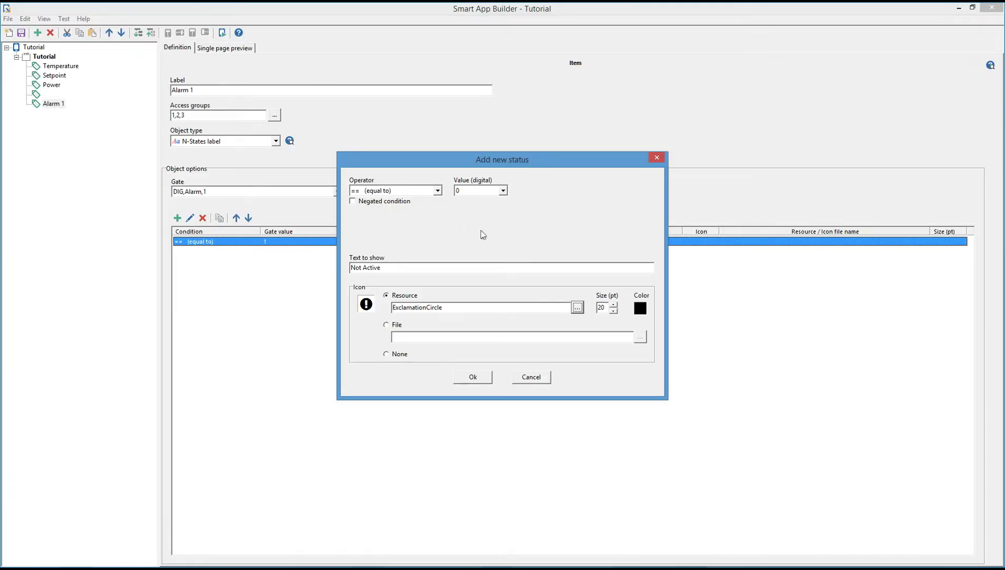
pyautogui.click(641, 309)
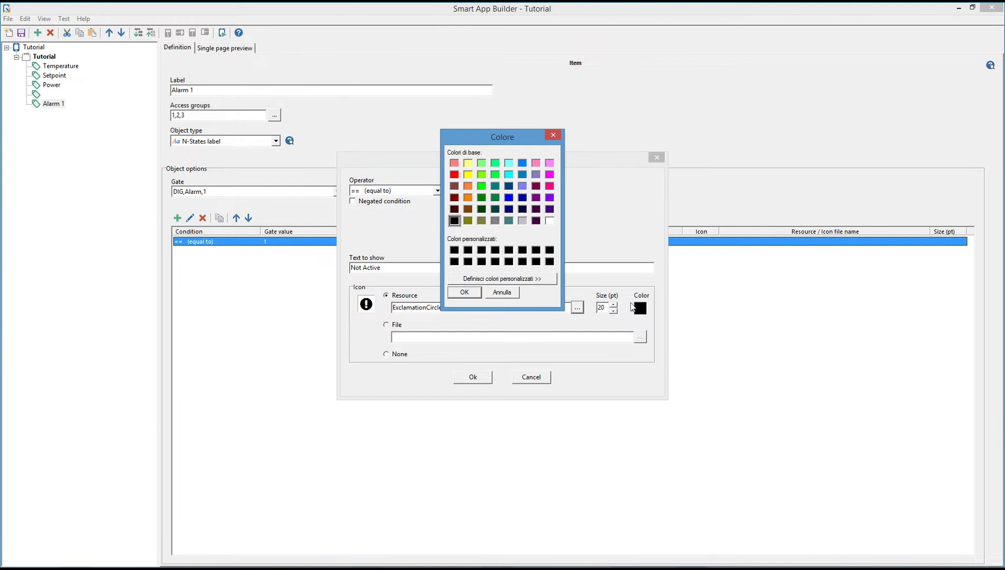
pyautogui.click(495, 199)
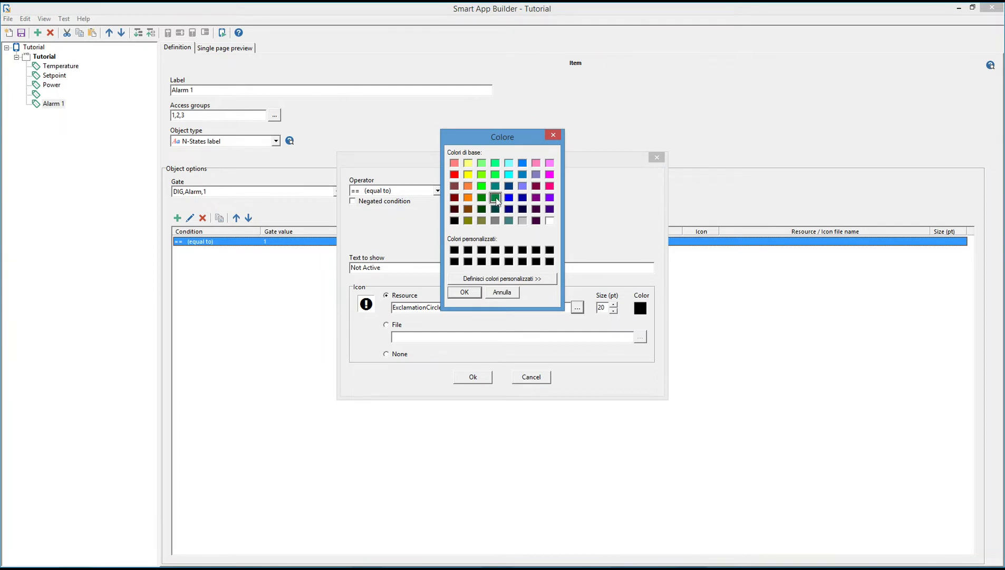
pyautogui.click(471, 293)
pyautogui.click(475, 376)
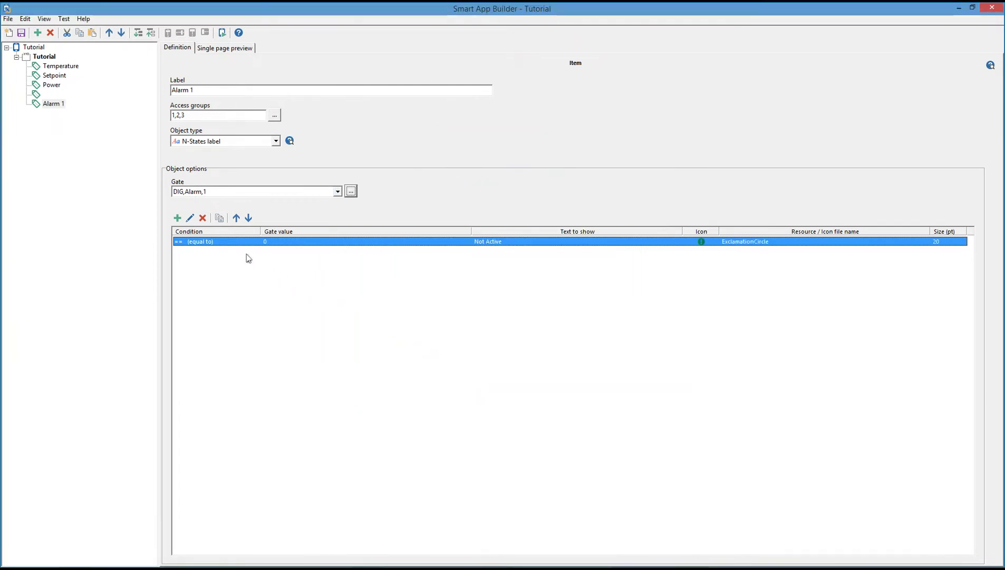
# Add state 1 'Active' with a red ExclamationCircle icon.
pyautogui.click(177, 218)
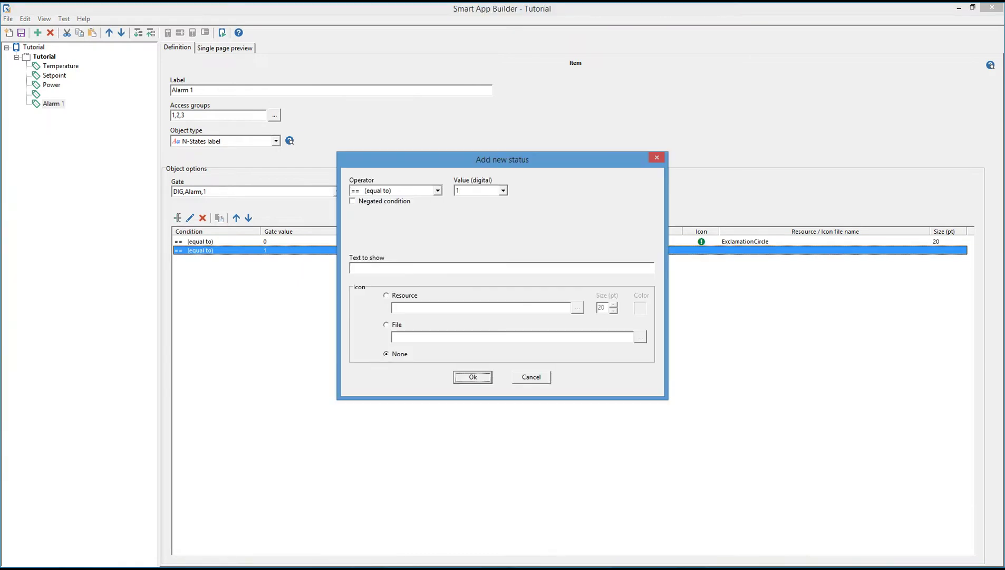
pyautogui.click(415, 268)
pyautogui.click(398, 294)
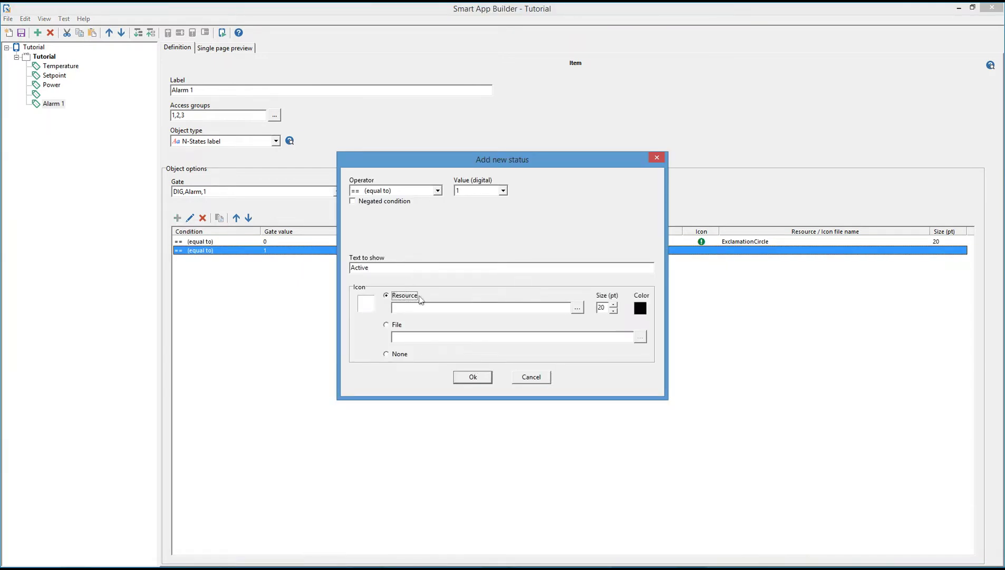
pyautogui.click(577, 308)
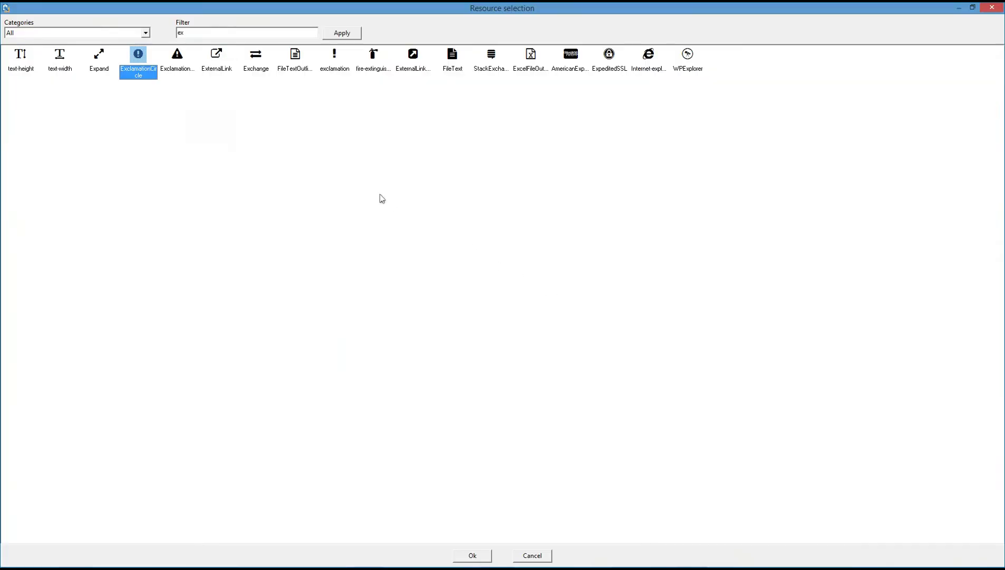
pyautogui.doubleClick(138, 56)
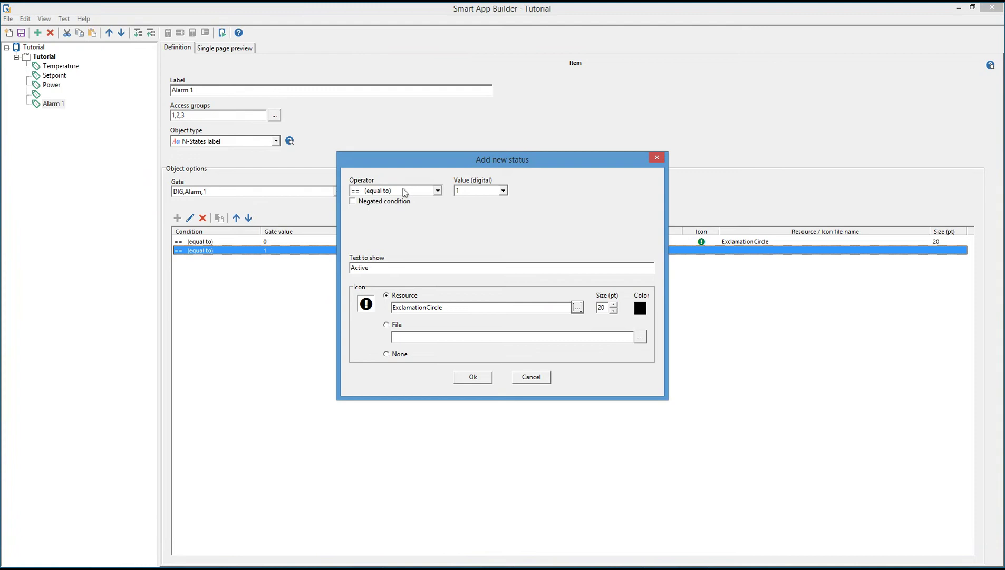
pyautogui.click(641, 309)
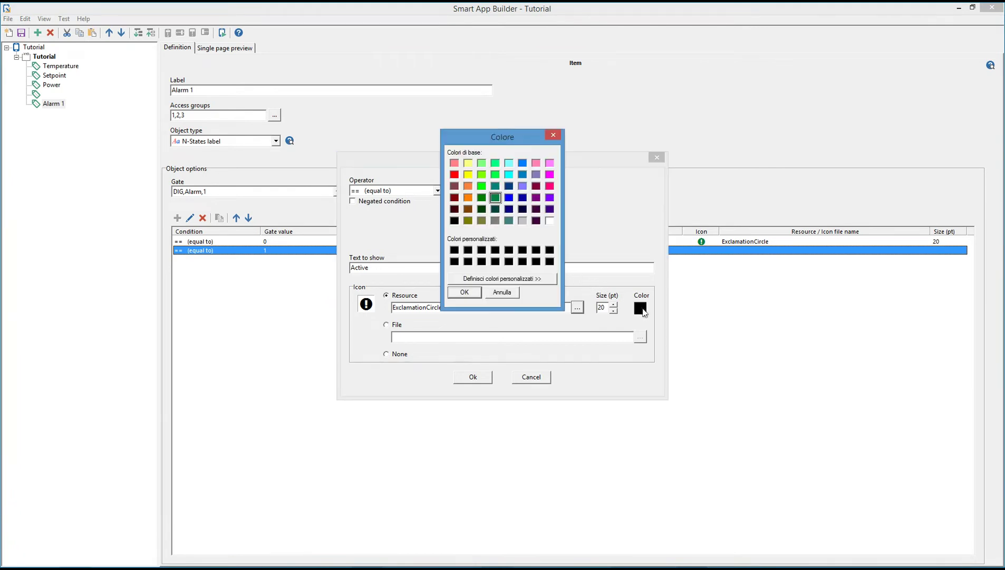
pyautogui.click(455, 175)
pyautogui.click(473, 377)
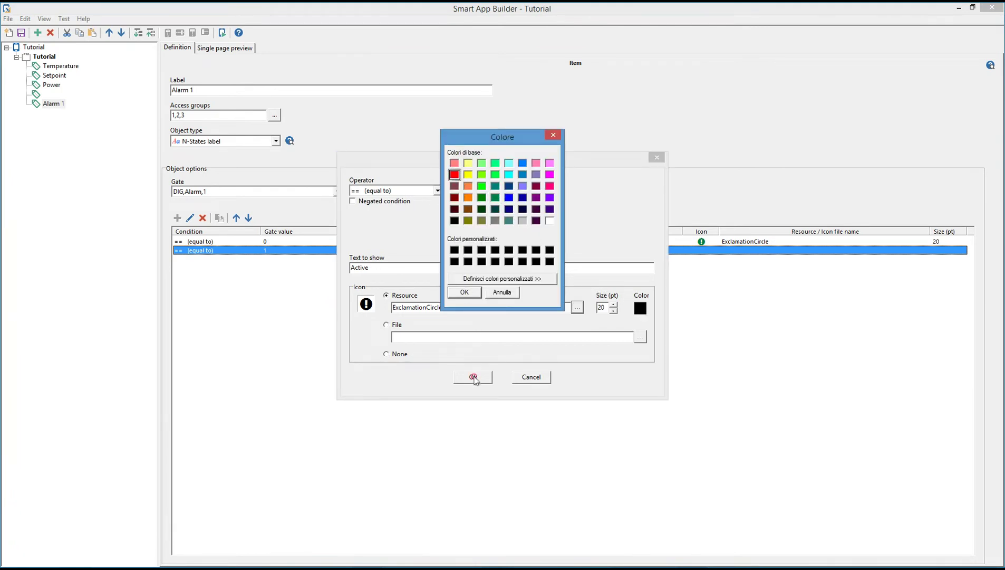
pyautogui.click(469, 293)
pyautogui.click(469, 377)
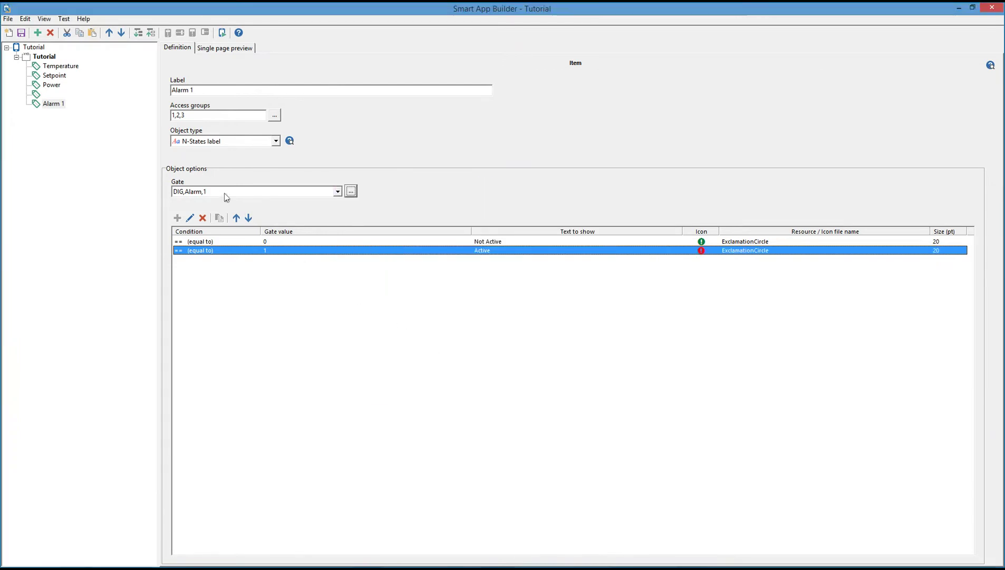
# Add a new Tutorial item labelled 'Alarm 2' with access groups Admin, Maintenance and Users.
pyautogui.click(44, 57)
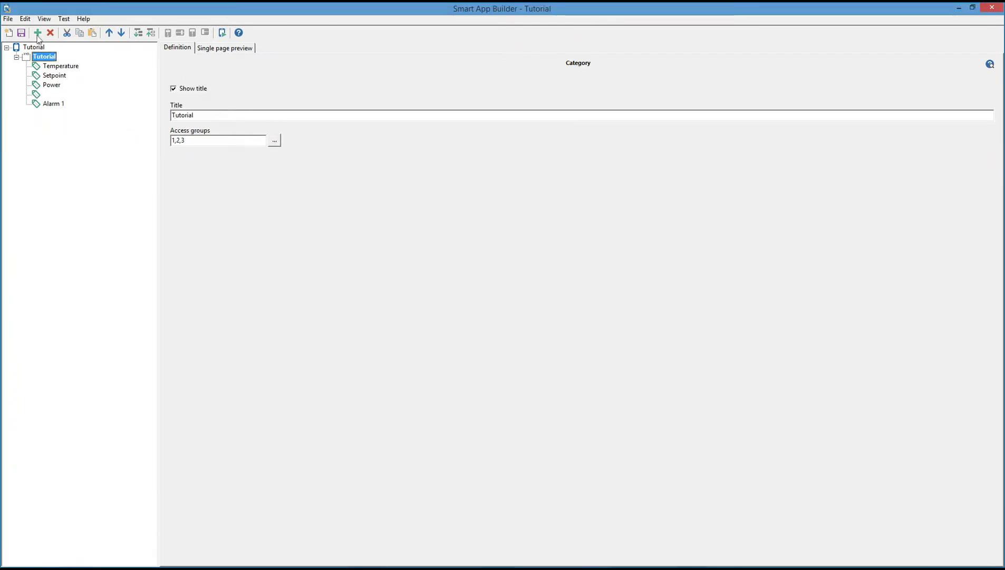
pyautogui.click(38, 32)
pyautogui.click(207, 90)
pyautogui.write('Alarm 2')
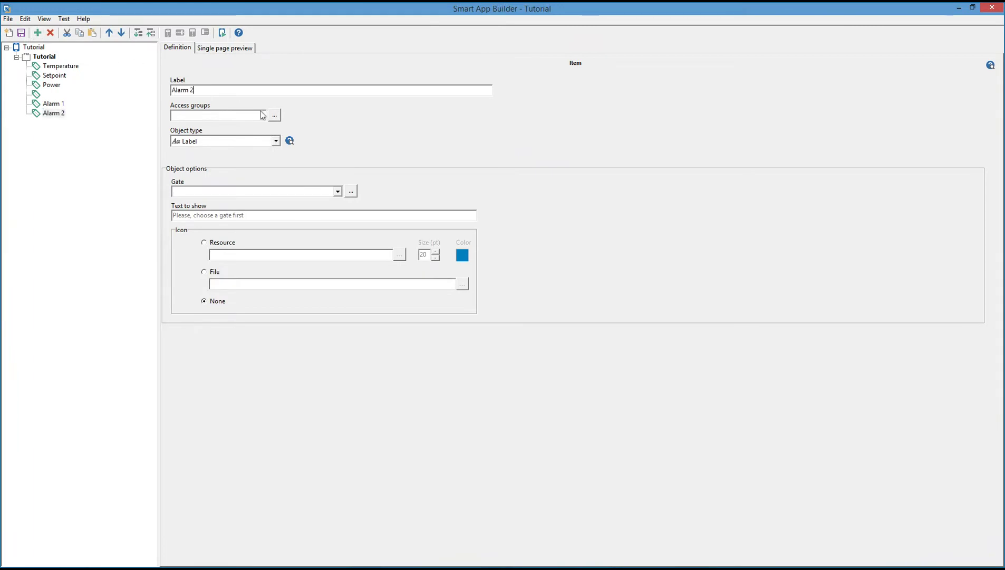
pyautogui.click(274, 115)
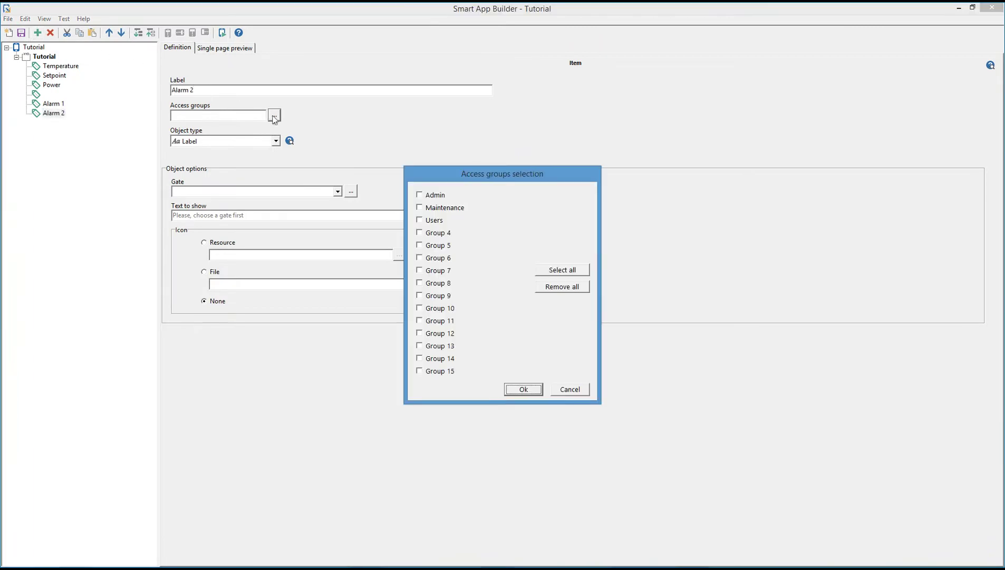
pyautogui.click(419, 196)
pyautogui.click(420, 207)
pyautogui.click(419, 220)
pyautogui.click(522, 388)
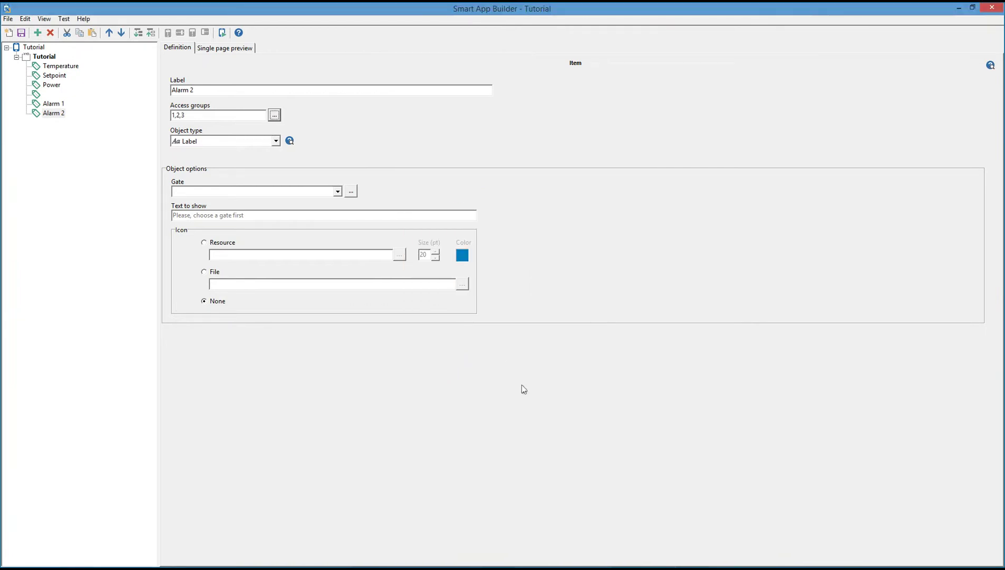
# Make Alarm 2 an N-States label bound to the digital gate DIG,Alarm,2.
pyautogui.click(275, 141)
pyautogui.click(249, 159)
pyautogui.click(338, 192)
pyautogui.click(351, 192)
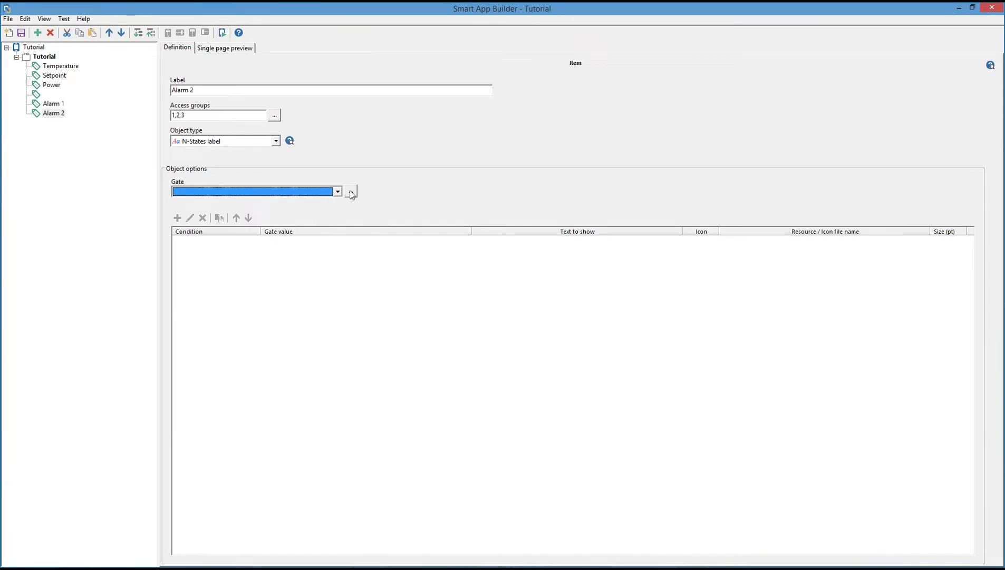
pyautogui.click(351, 191)
pyautogui.click(385, 208)
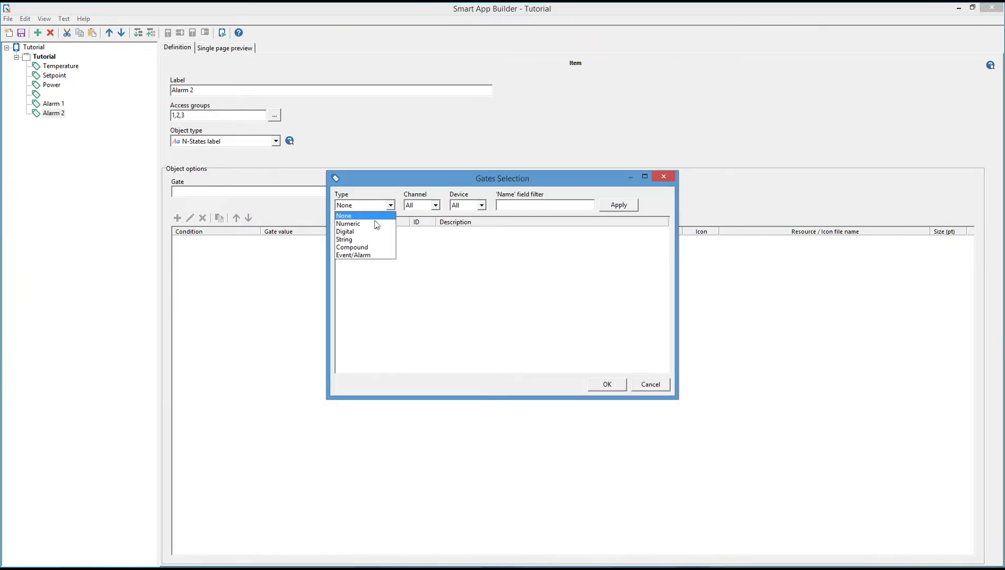
pyautogui.click(364, 228)
pyautogui.click(360, 241)
pyautogui.doubleClick(361, 241)
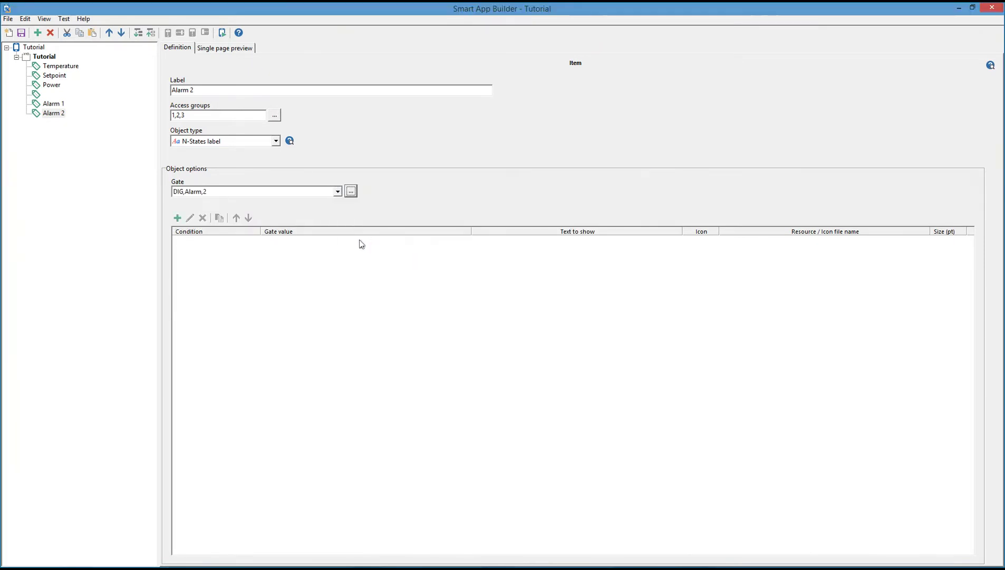
# Add state 0 'Not Active' with a dark green ExclamationCircle icon to Alarm 2.
pyautogui.click(177, 218)
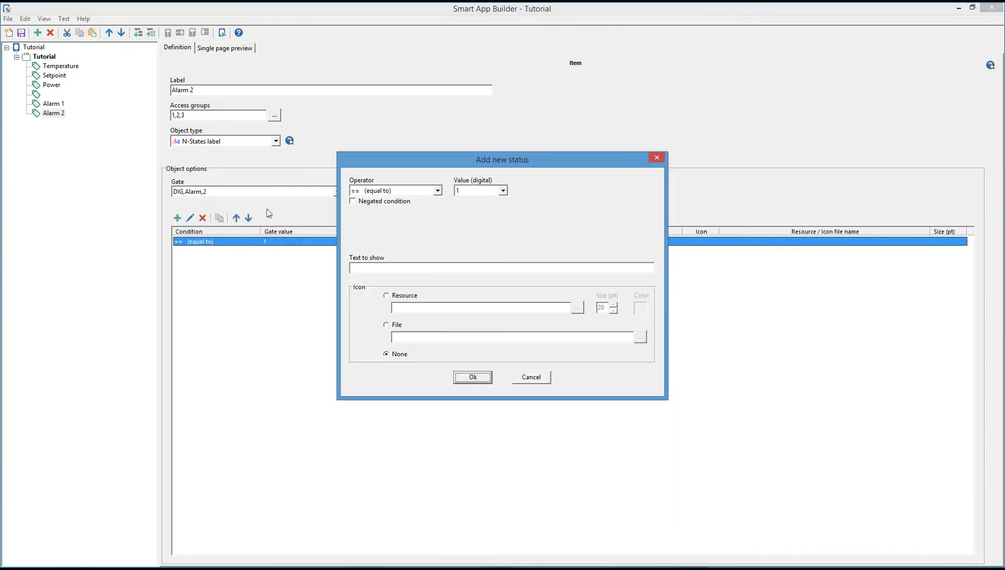
pyautogui.click(503, 190)
pyautogui.click(483, 201)
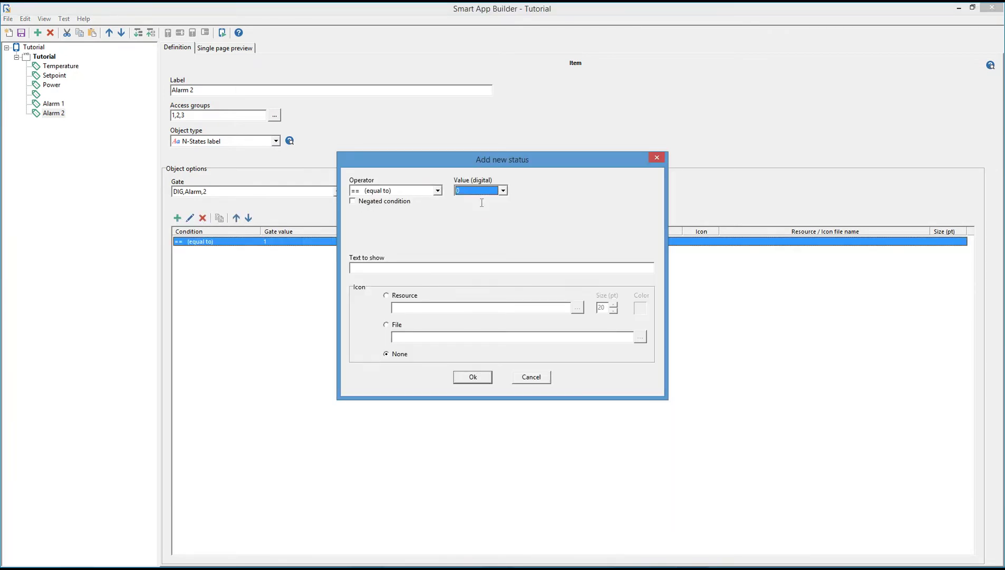
pyautogui.click(384, 267)
pyautogui.write('No')
pyautogui.write('tive')
pyautogui.click(391, 296)
pyautogui.click(578, 308)
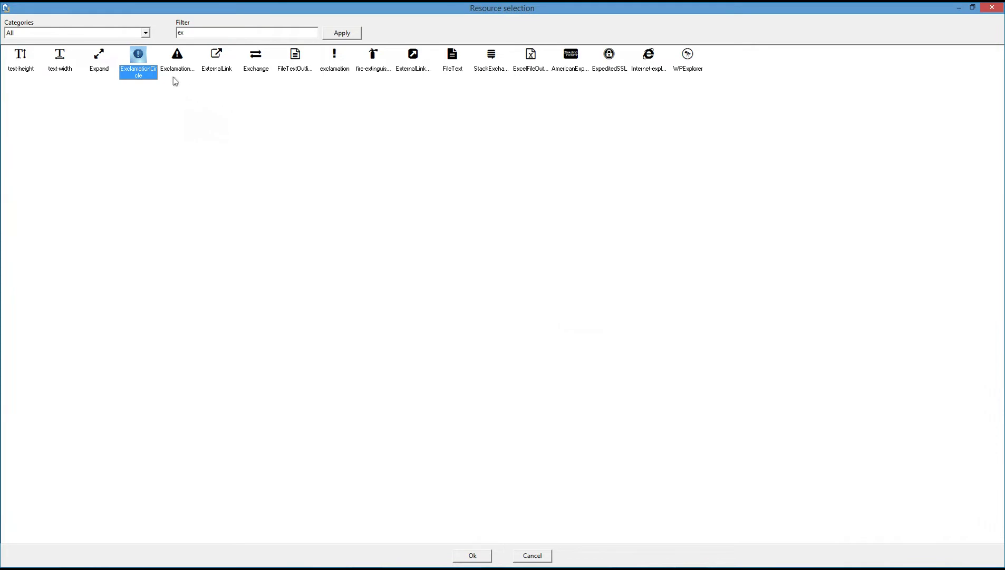
pyautogui.doubleClick(140, 58)
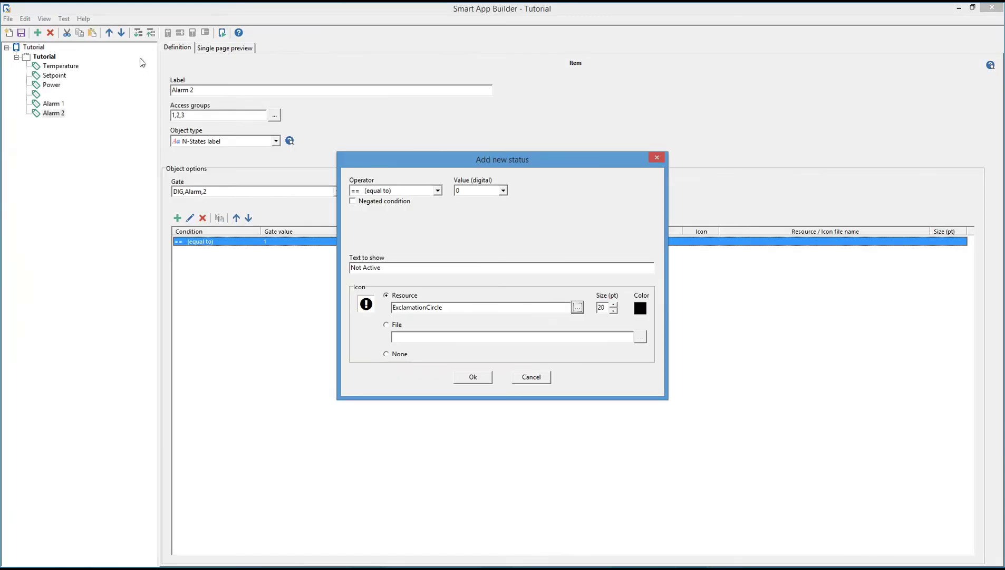
pyautogui.click(641, 309)
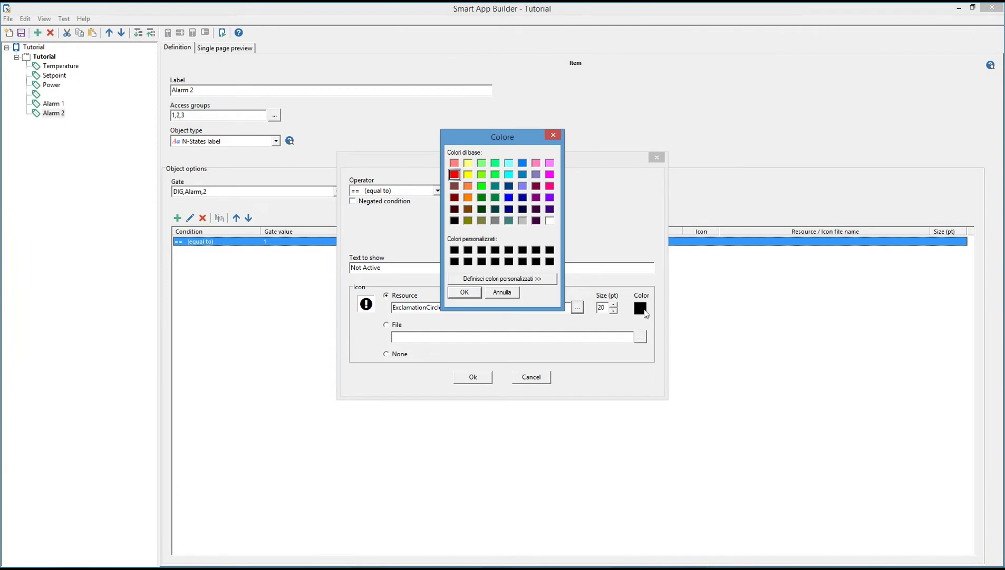
pyautogui.click(496, 198)
pyautogui.click(470, 292)
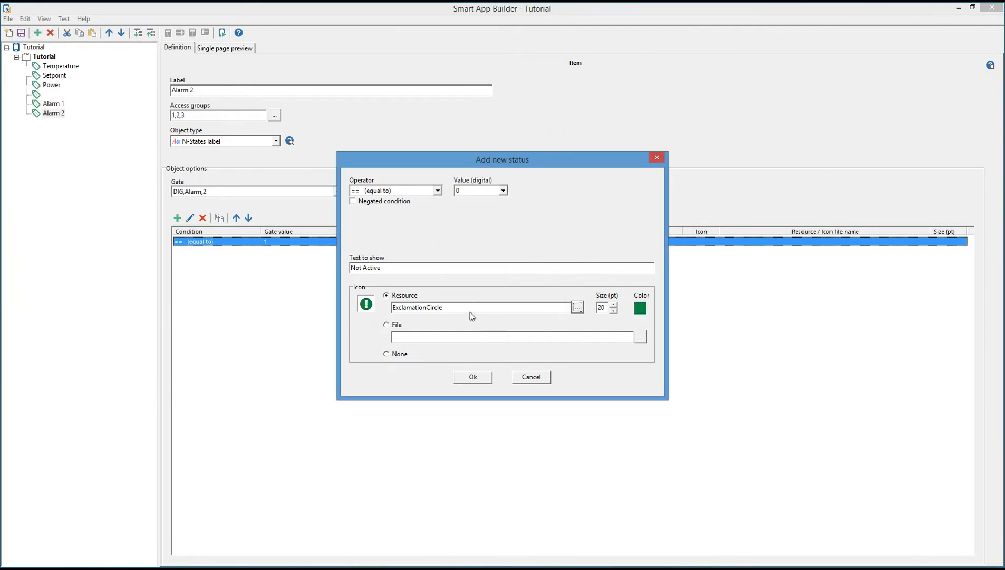
pyautogui.click(473, 378)
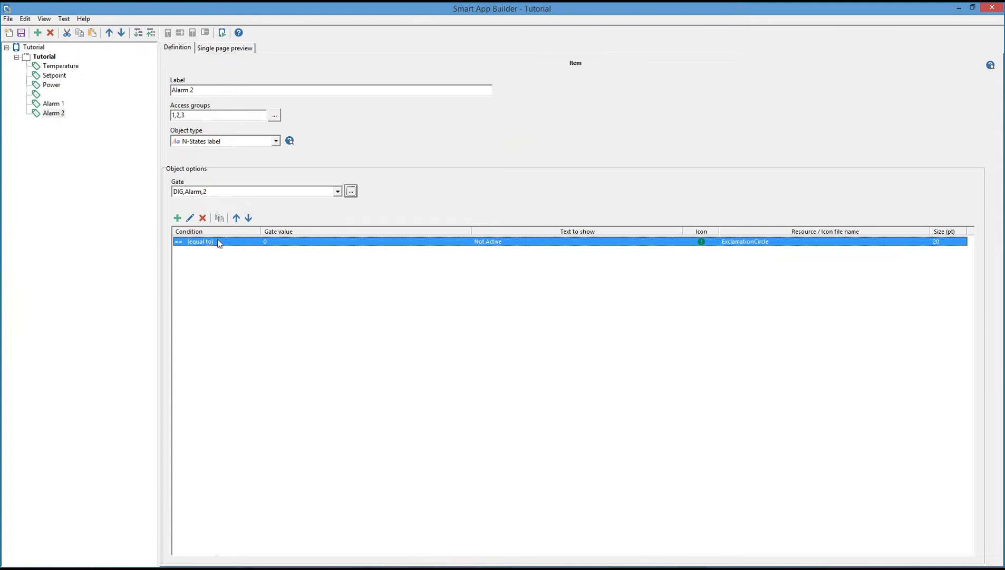
# Add state 1 'Active' with a red ExclamationCircle icon to Alarm 2.
pyautogui.click(177, 218)
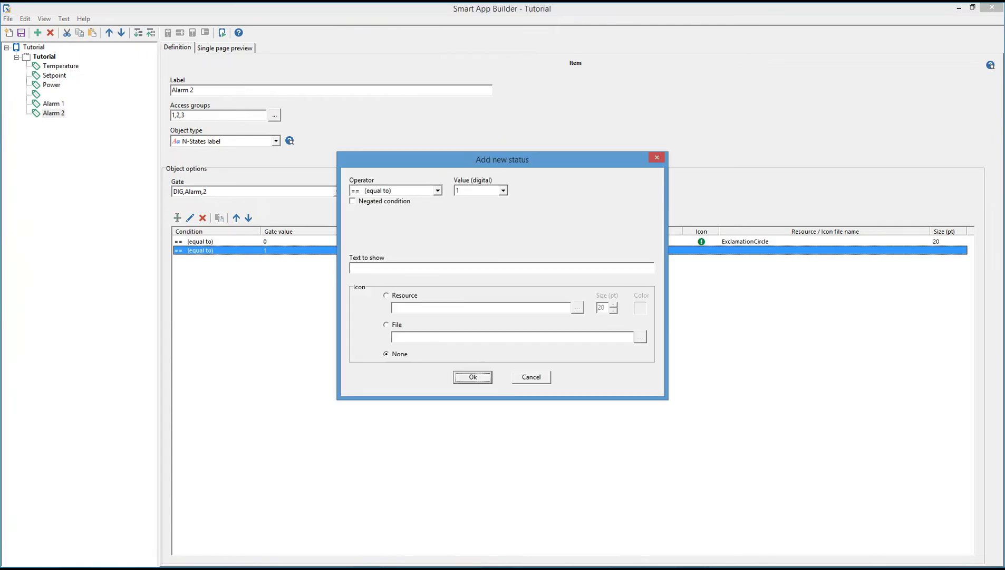
pyautogui.click(355, 268)
pyautogui.write('Active')
pyautogui.click(395, 297)
pyautogui.click(578, 308)
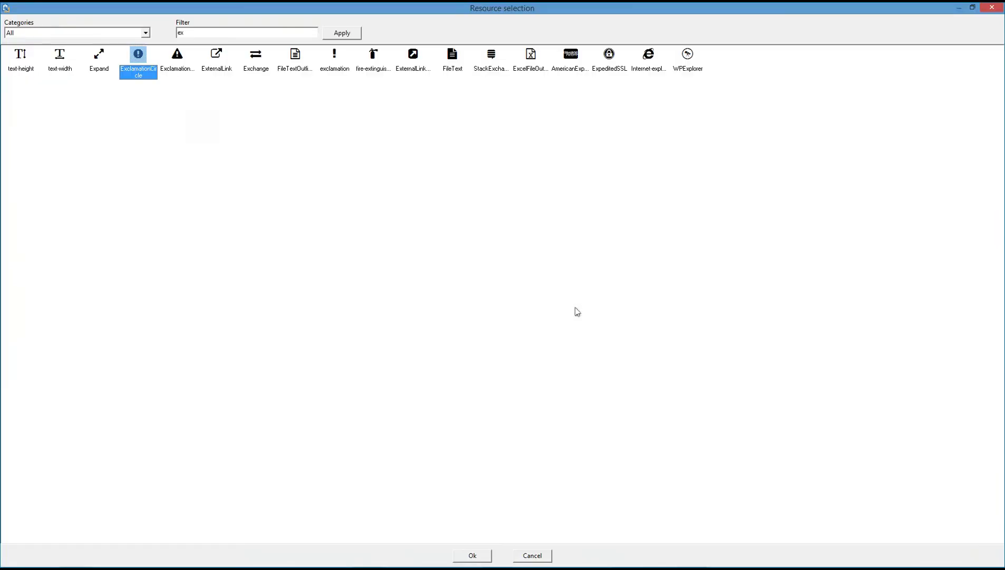
pyautogui.doubleClick(140, 60)
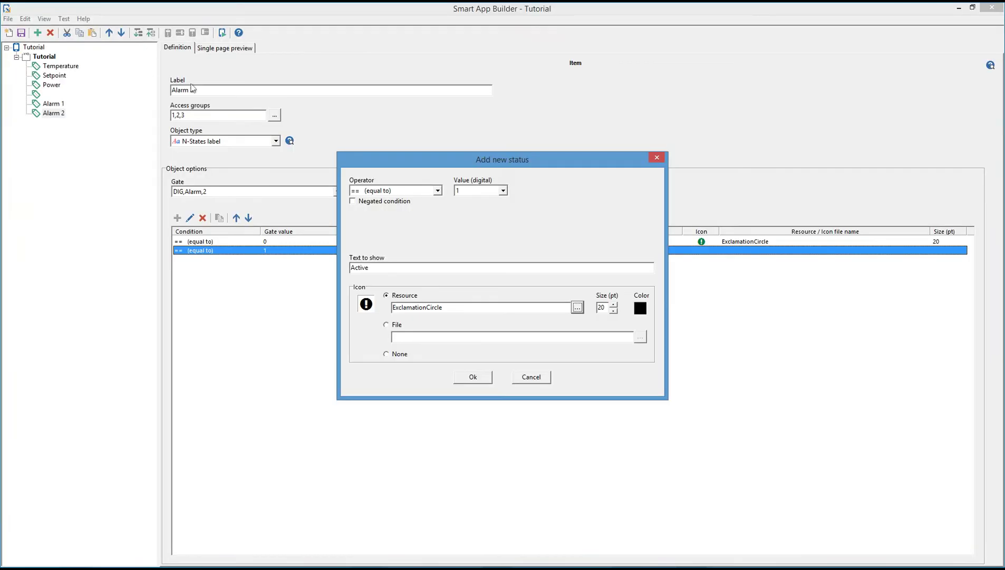
pyautogui.click(640, 308)
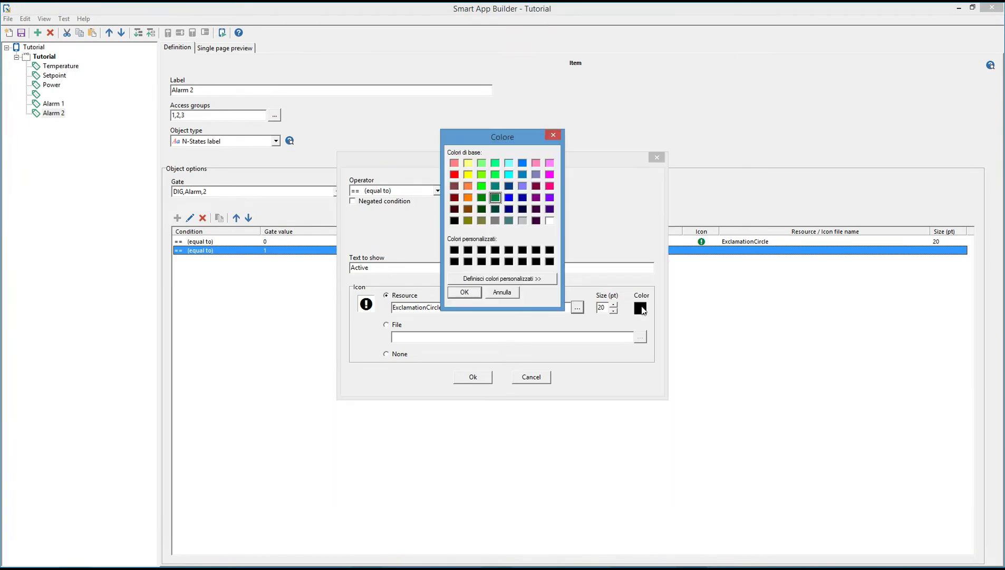
pyautogui.click(454, 175)
pyautogui.click(466, 292)
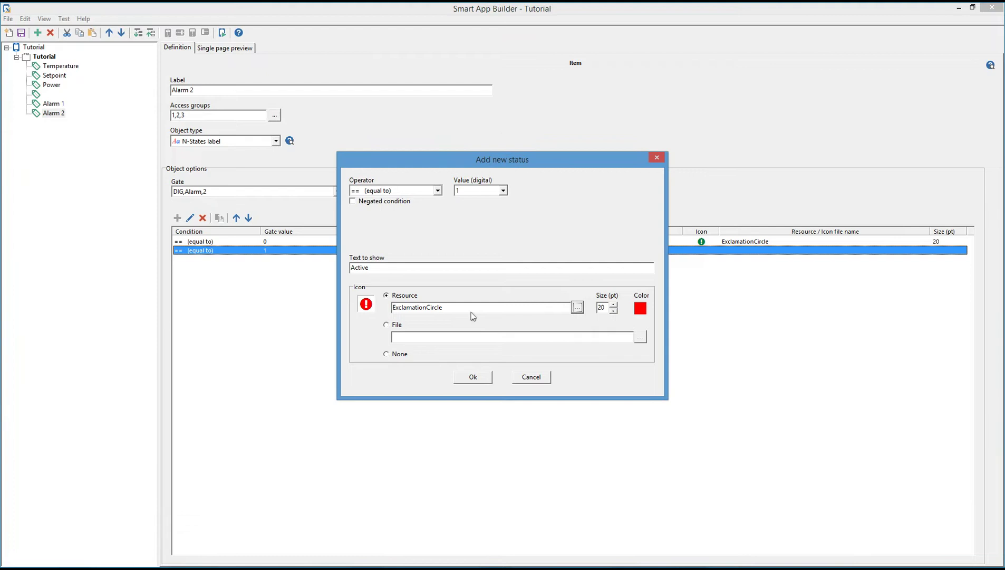
pyautogui.click(473, 377)
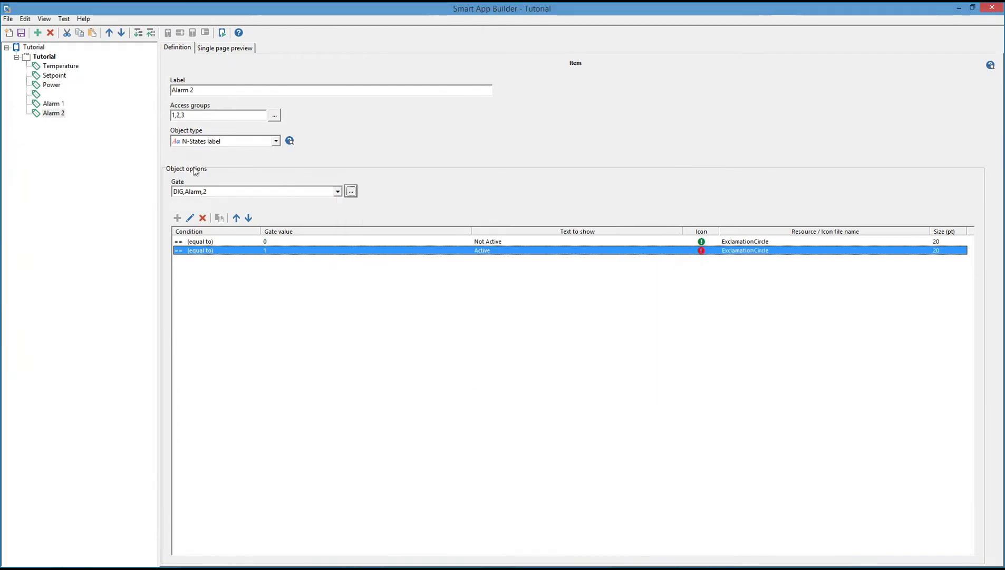
# Add a new Tutorial item with access groups Admin, Maintenance and Users (1,2,3).
pyautogui.click(48, 57)
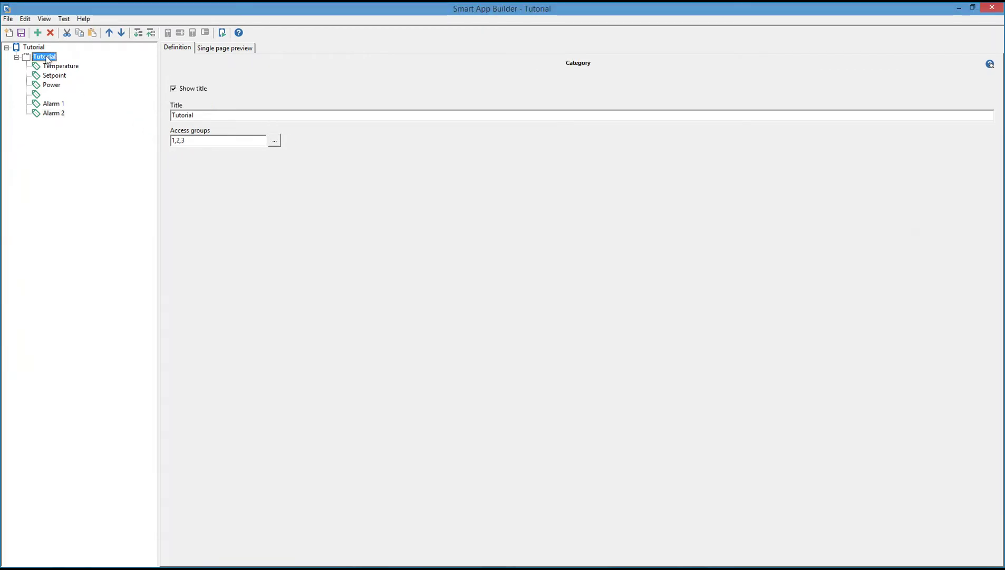
pyautogui.click(37, 33)
pyautogui.click(274, 116)
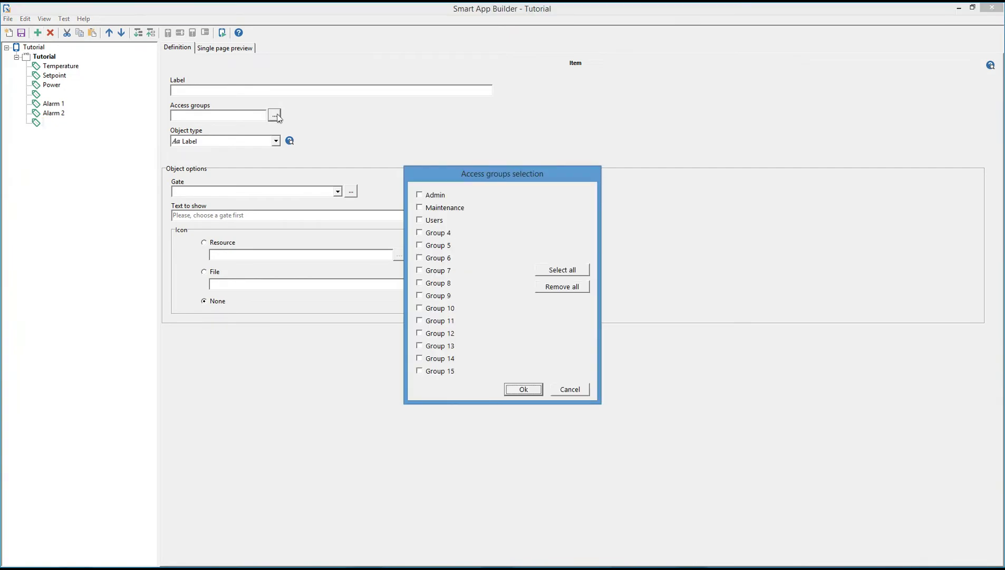
pyautogui.click(420, 195)
pyautogui.click(419, 208)
pyautogui.click(421, 220)
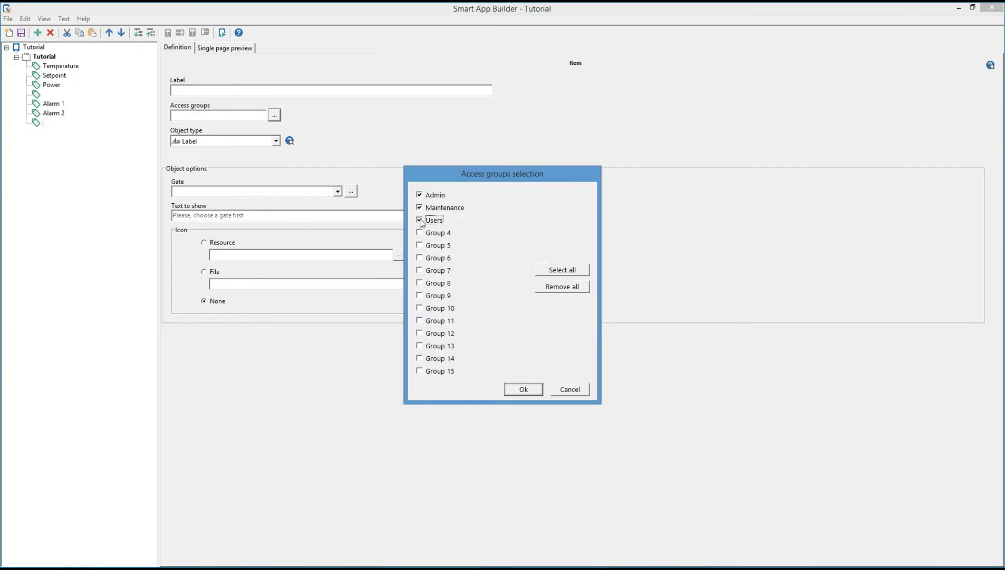
pyautogui.click(533, 390)
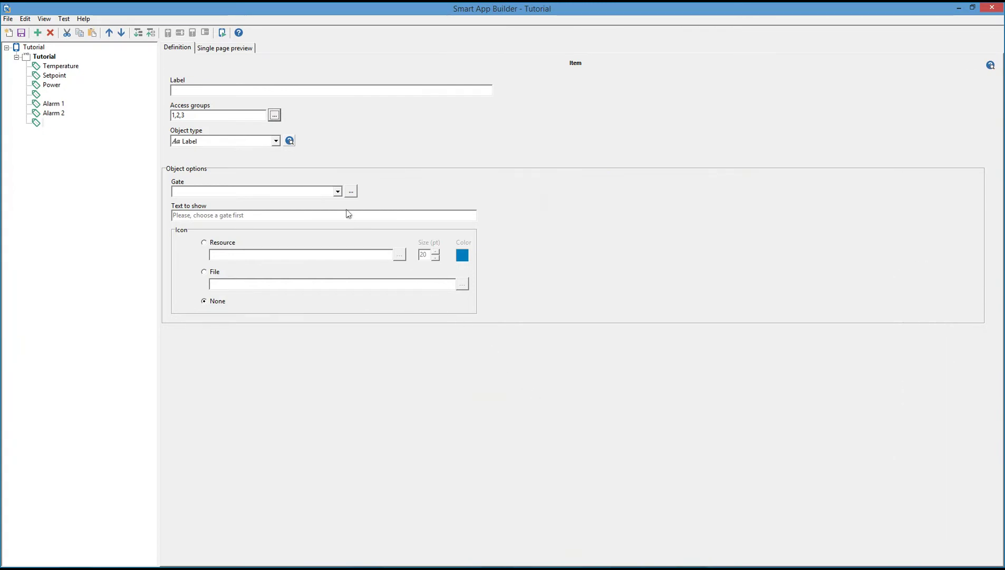
# Make the item an N-States switch bound to the digital gate DIG,Automatic,1.
pyautogui.click(276, 141)
pyautogui.scroll(-3, 279, 187)
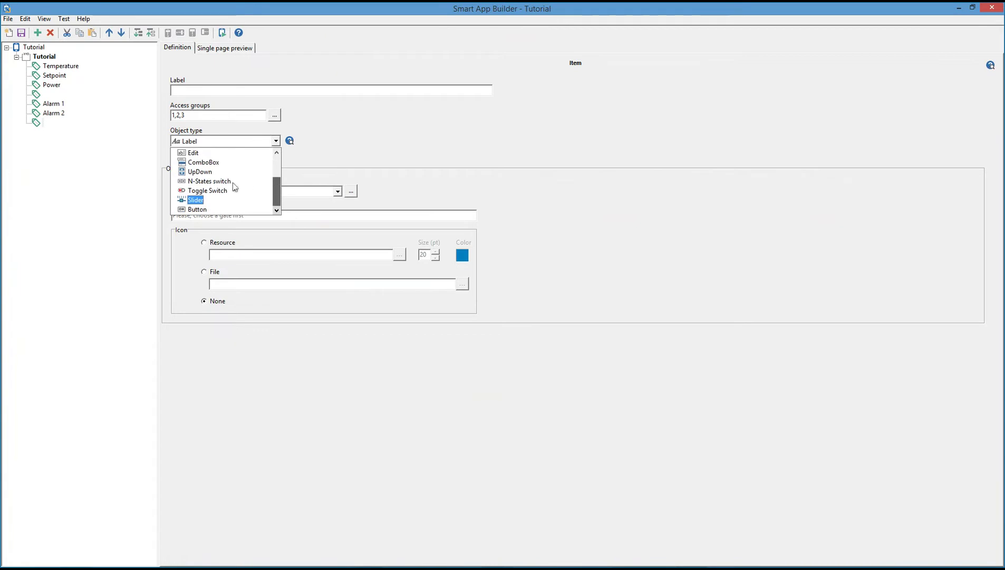
pyautogui.click(230, 182)
pyautogui.click(350, 191)
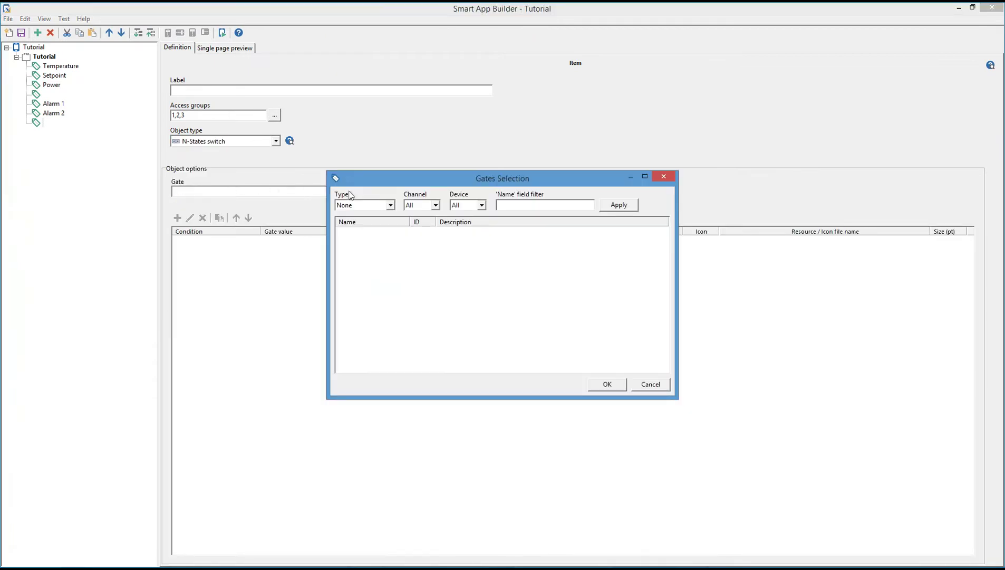
pyautogui.click(380, 207)
pyautogui.click(358, 248)
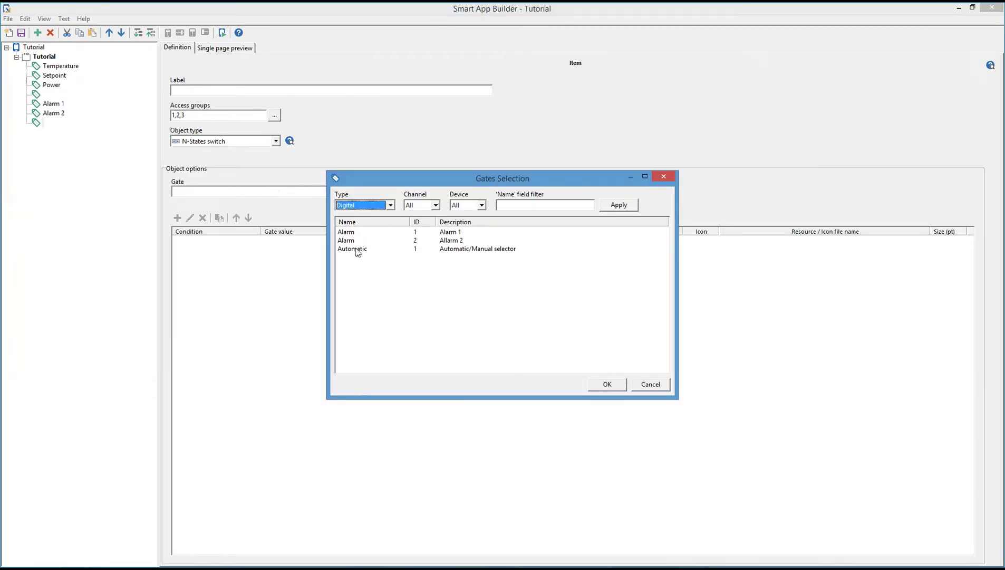
pyautogui.doubleClick(353, 249)
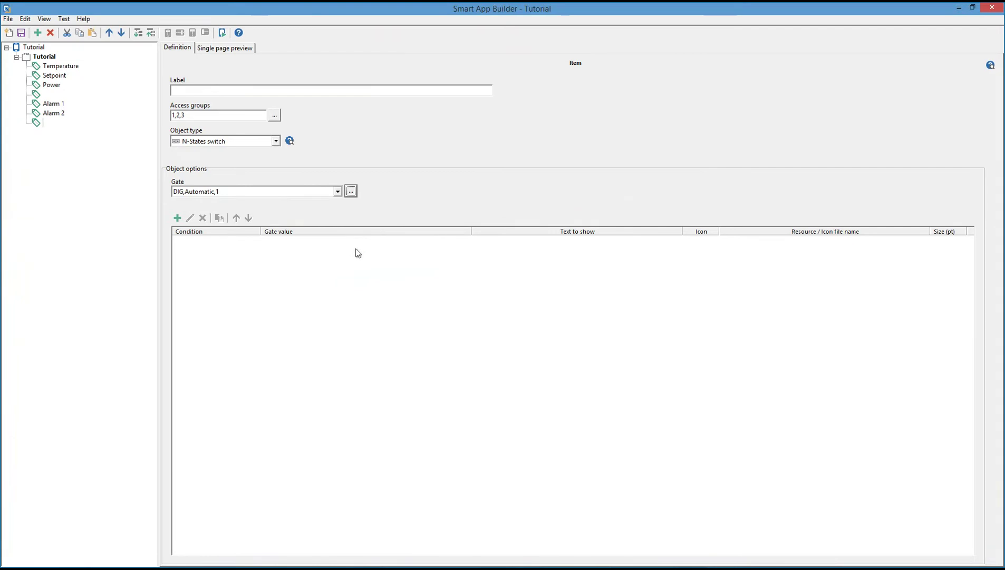
# Add state 0 showing 'Manual' with the ToggleOff icon.
pyautogui.click(178, 218)
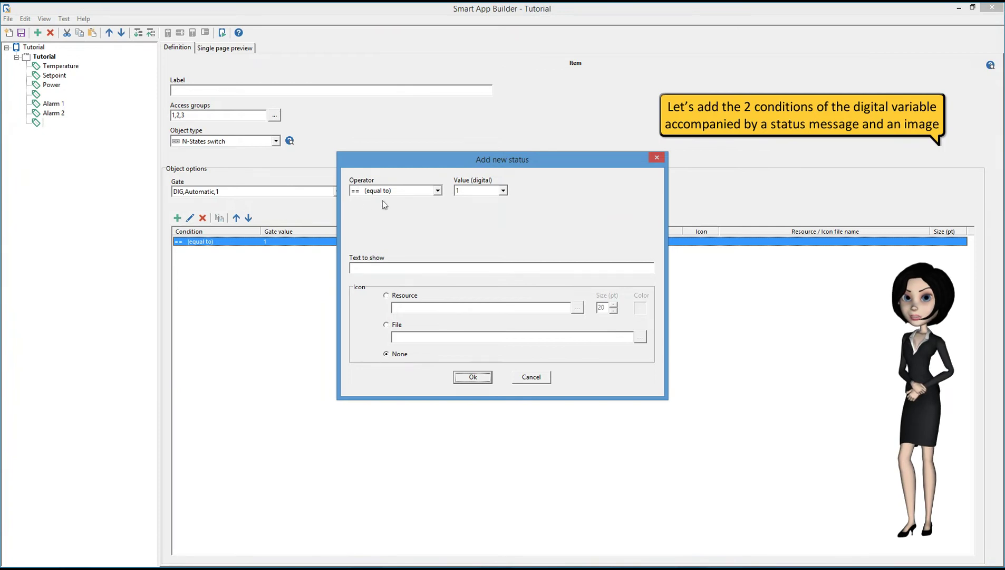
pyautogui.click(477, 194)
pyautogui.click(487, 201)
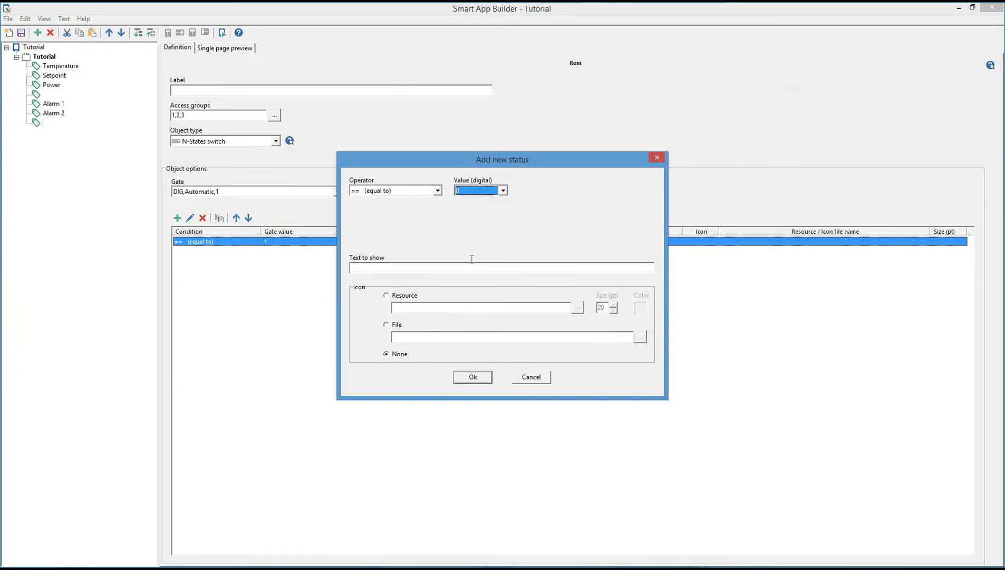
pyautogui.click(471, 269)
pyautogui.write('Manual')
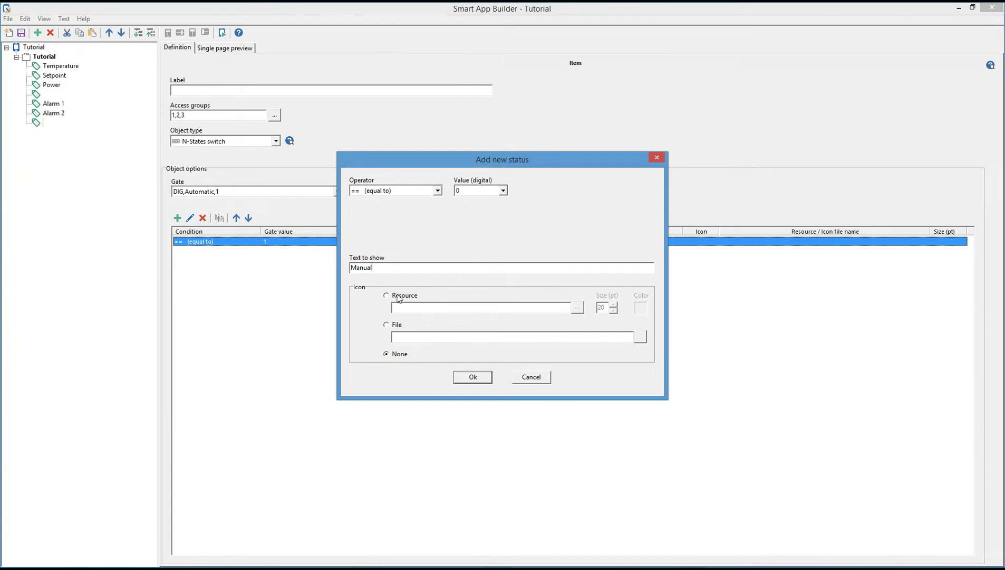
pyautogui.click(397, 296)
pyautogui.click(579, 307)
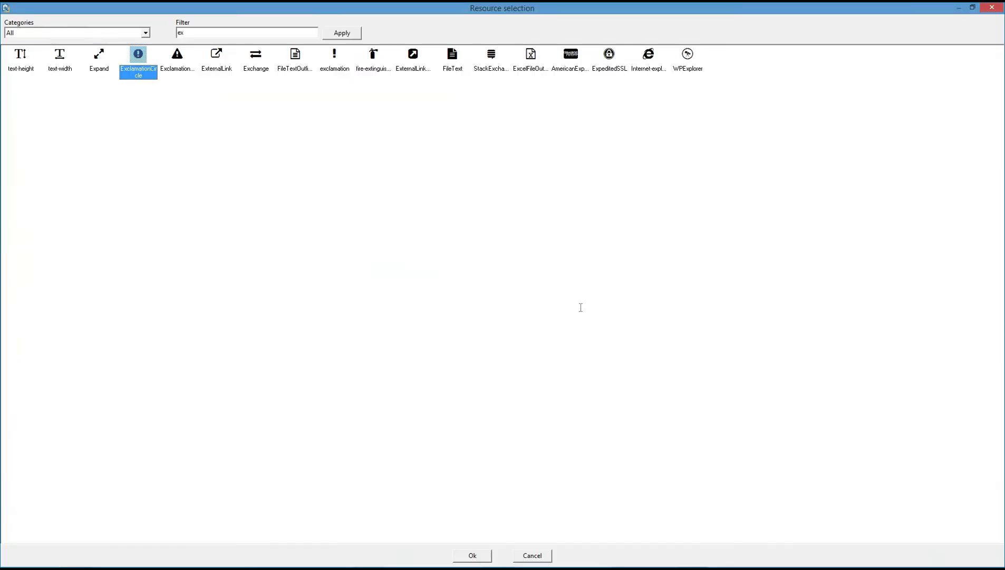
pyautogui.doubleClick(236, 35)
pyautogui.write('tog')
pyautogui.click(342, 33)
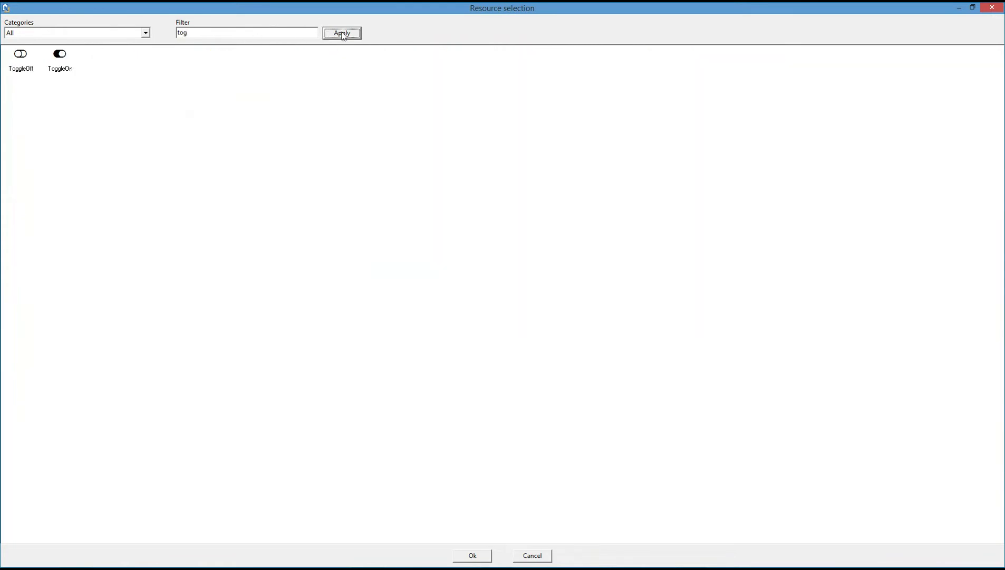
pyautogui.click(23, 63)
pyautogui.doubleClick(23, 64)
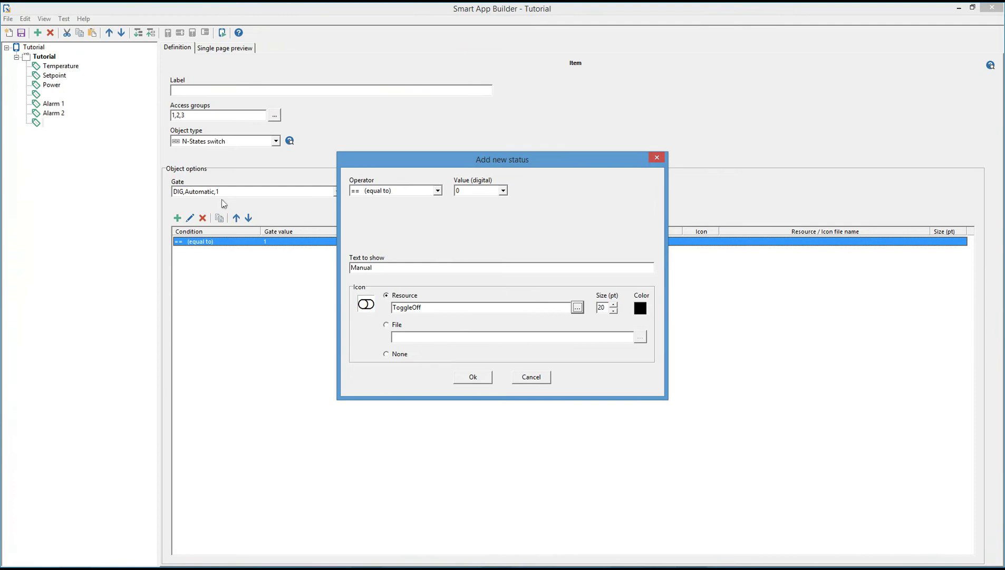
pyautogui.click(469, 376)
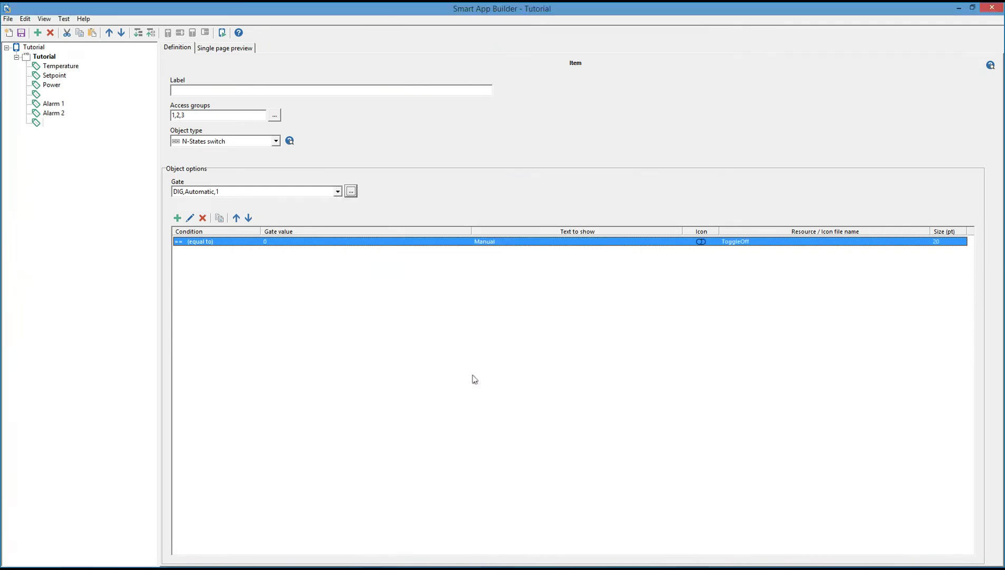
# Add state 1 showing 'Automatic' with the ToggleOn icon.
pyautogui.click(177, 218)
pyautogui.click(403, 267)
pyautogui.write('Automatic')
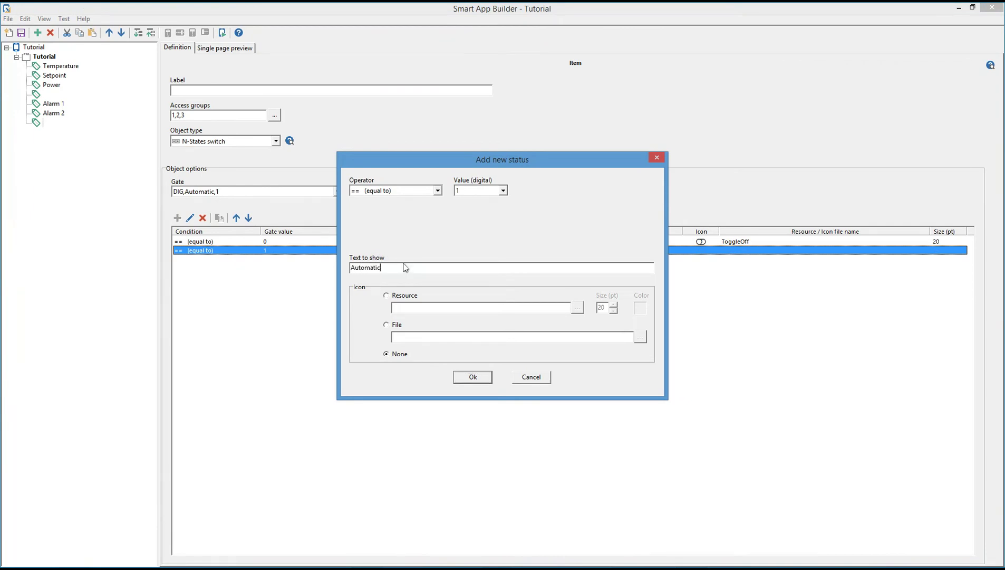
pyautogui.click(387, 295)
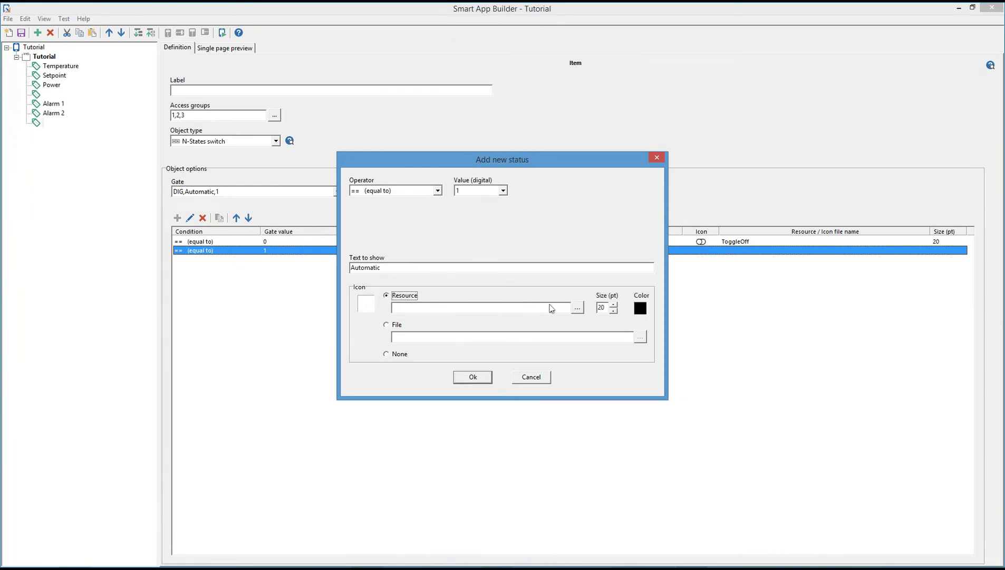
pyautogui.click(577, 307)
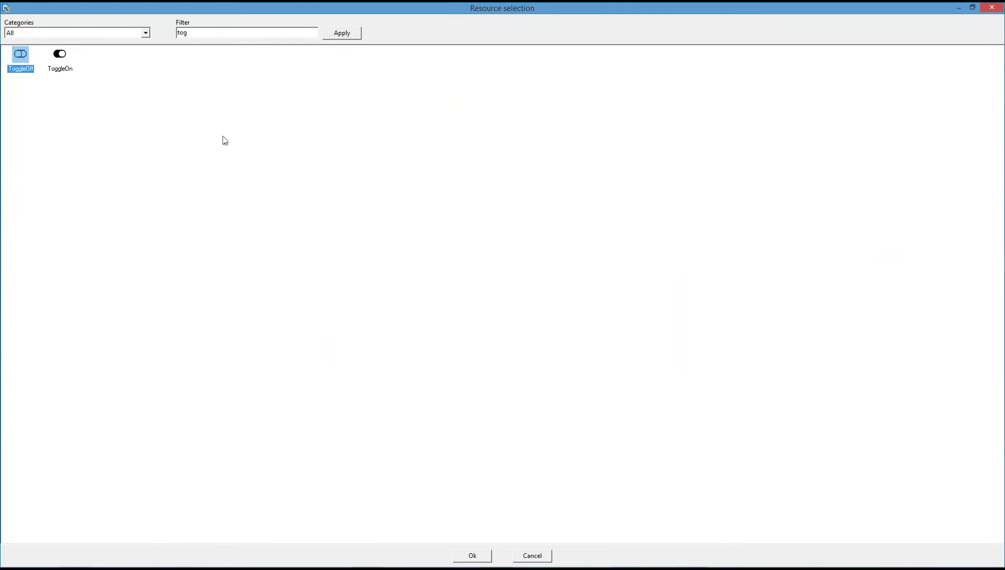
pyautogui.click(65, 60)
pyautogui.doubleClick(65, 61)
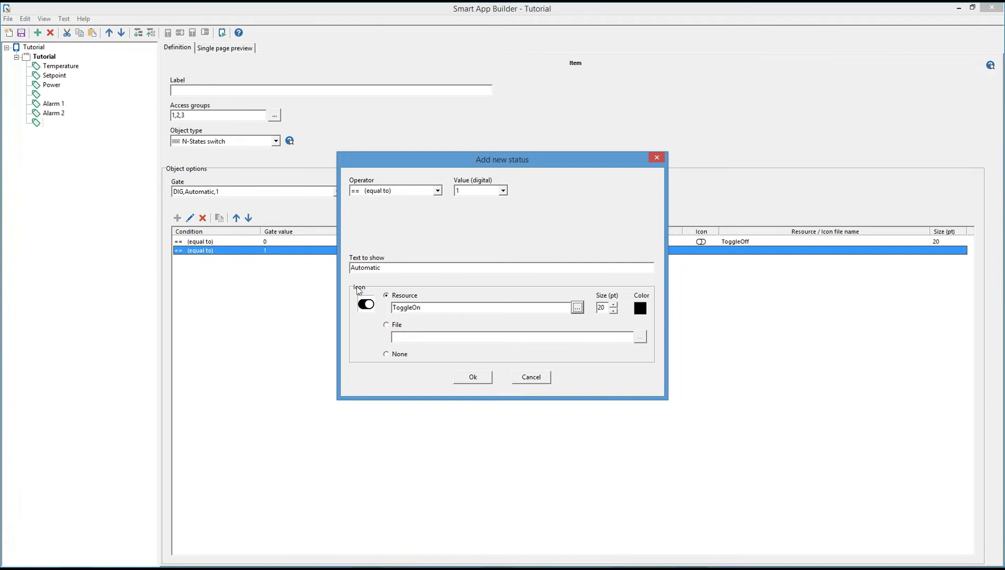
pyautogui.click(474, 376)
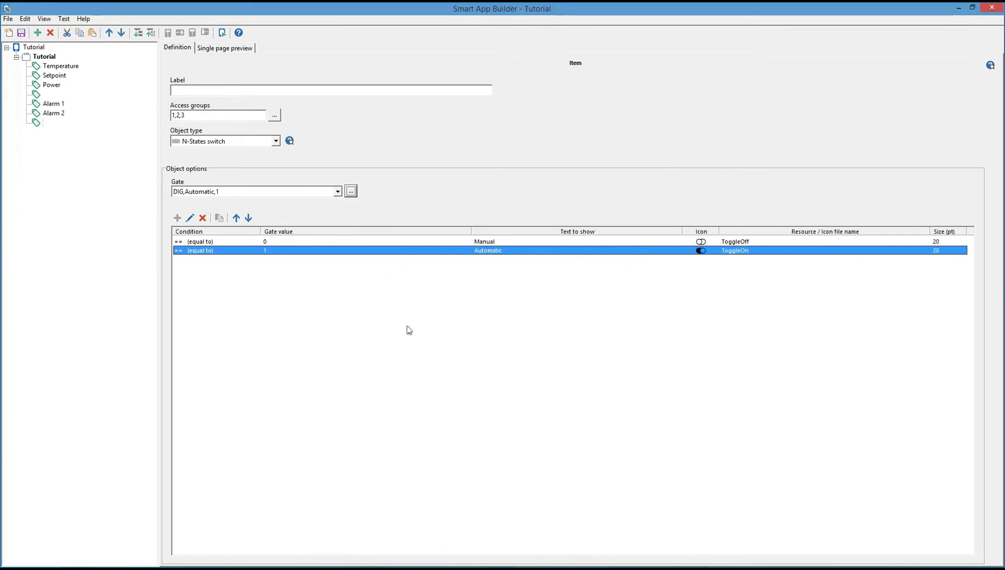
# Save the Tutorial app and test the Setpoint and Manual/Automatic controls in full preview.
pyautogui.click(22, 32)
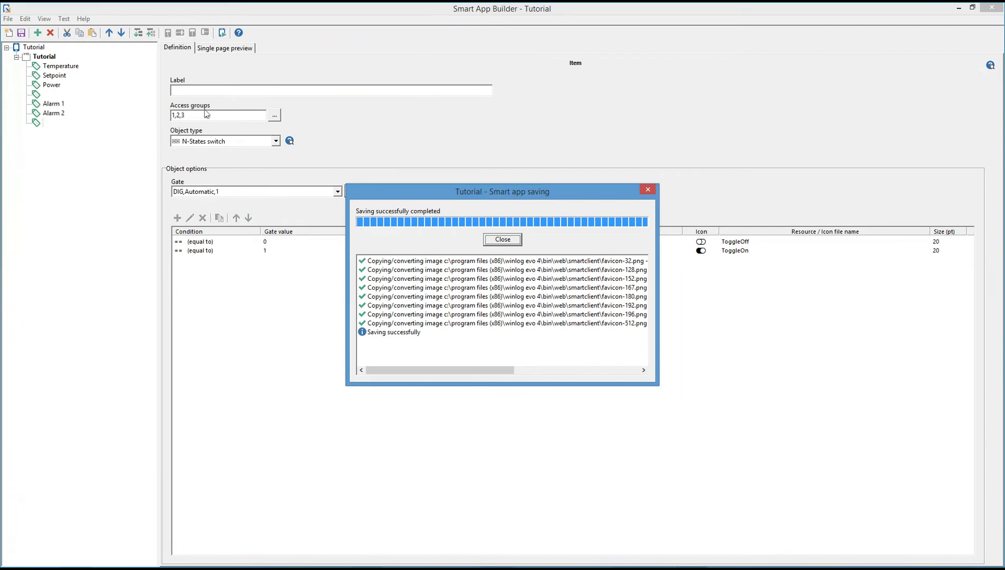
pyautogui.click(501, 241)
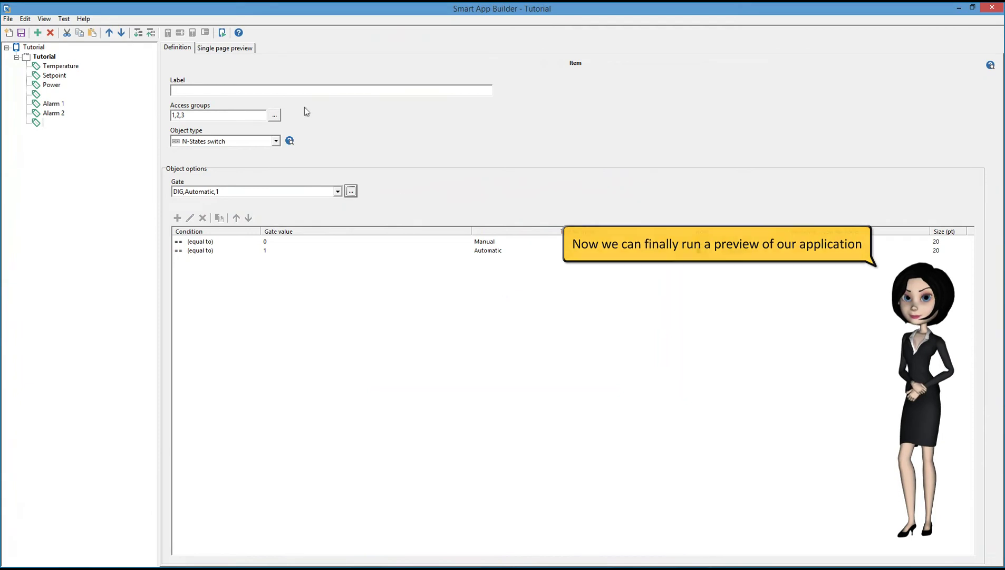
pyautogui.click(223, 33)
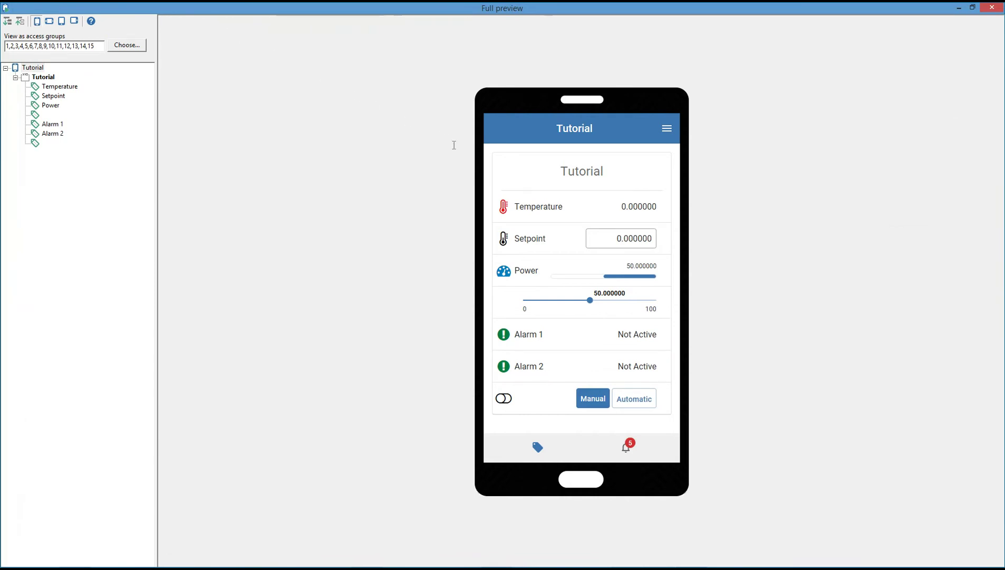
pyautogui.click(644, 242)
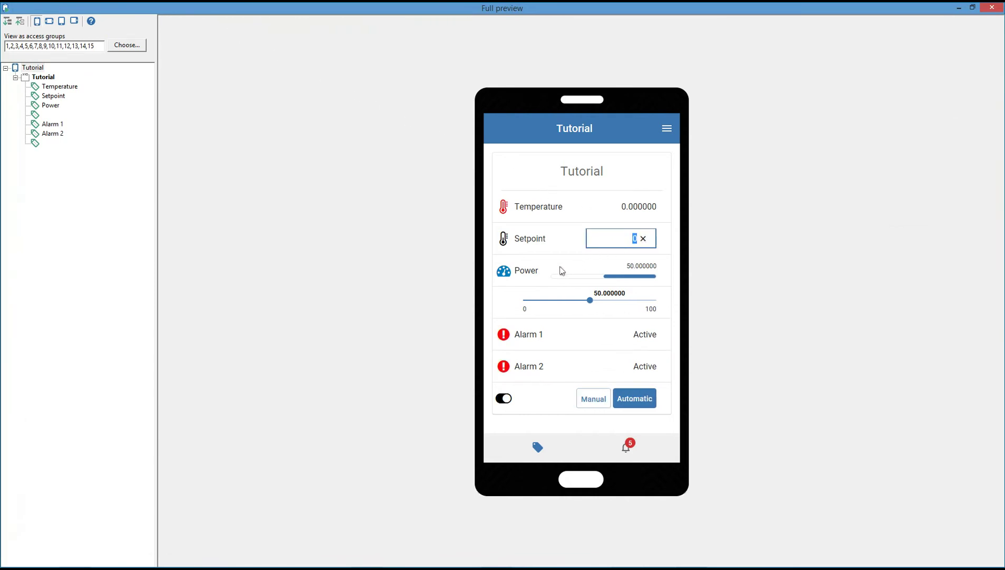
pyautogui.click(591, 399)
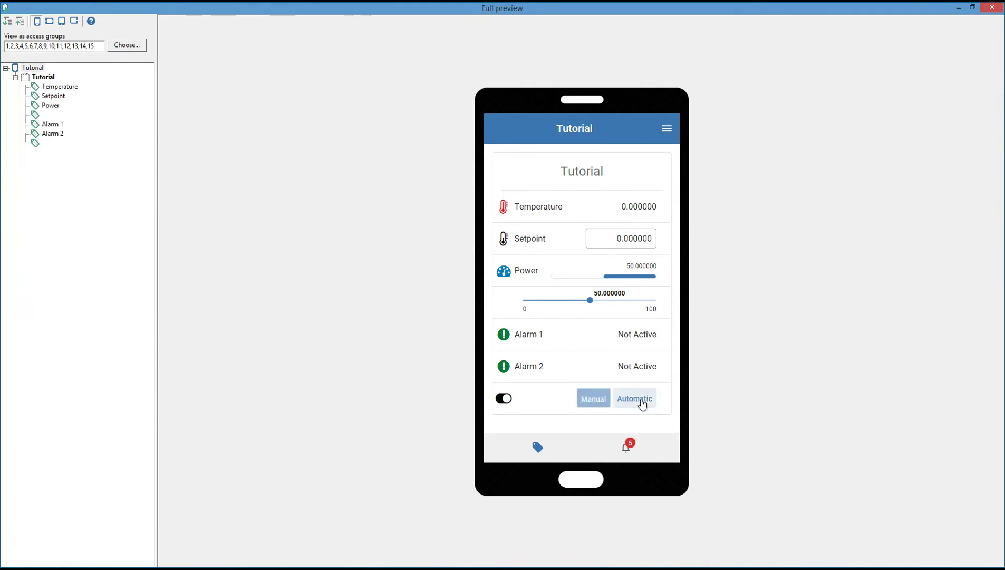
pyautogui.click(626, 448)
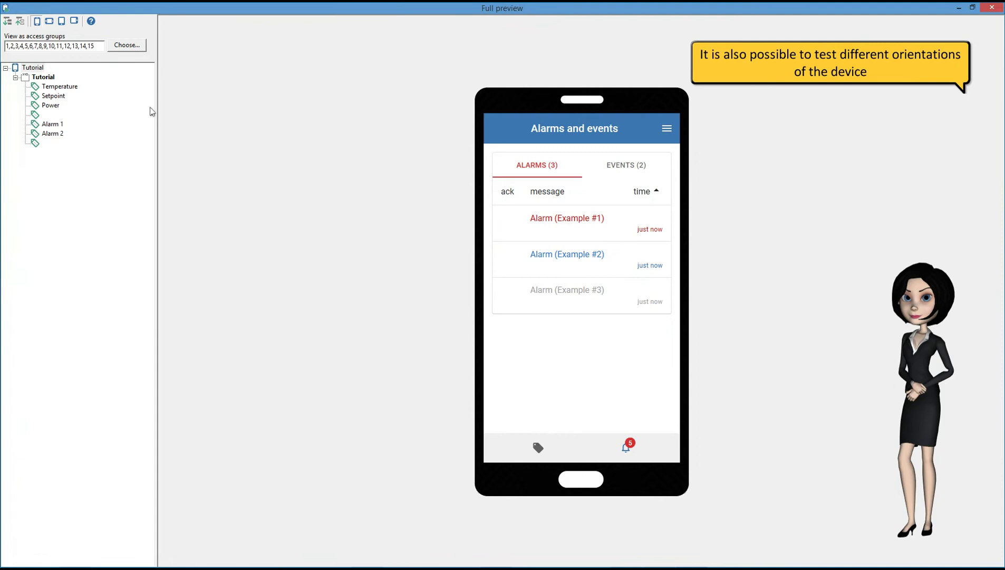
# Check landscape phone, portrait and landscape tablet layouts, then close the preview and builder.
pyautogui.click(49, 20)
pyautogui.click(61, 21)
pyautogui.click(75, 20)
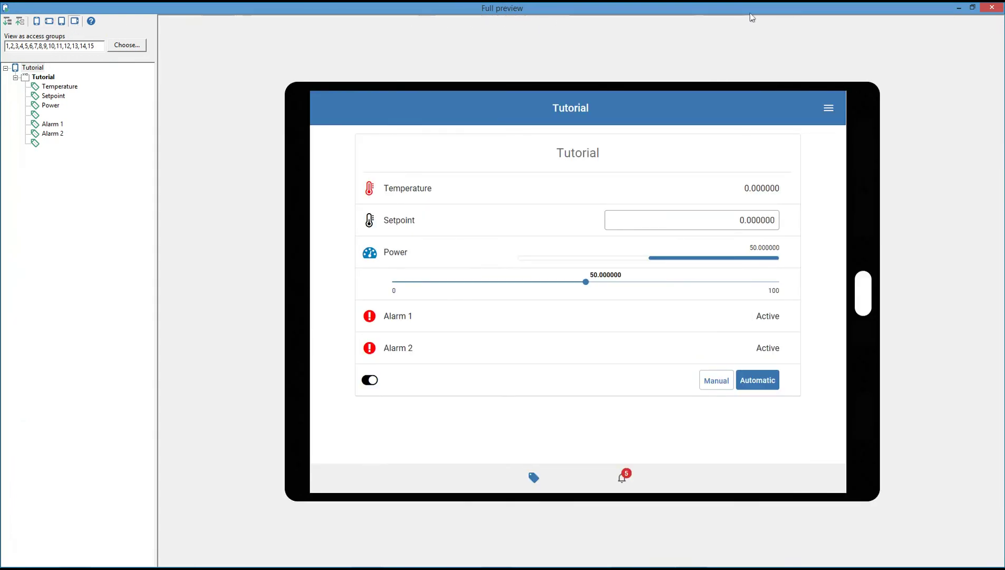
pyautogui.click(996, 9)
pyautogui.click(994, 9)
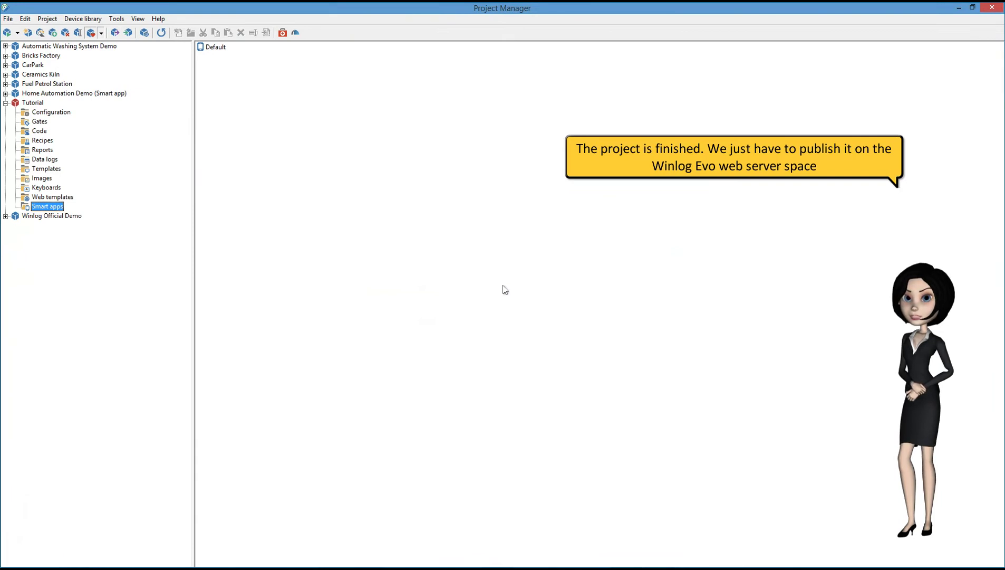
# Publish the Tutorial Web Client with Smart app publishing enabled and close the completion report.
pyautogui.click(47, 18)
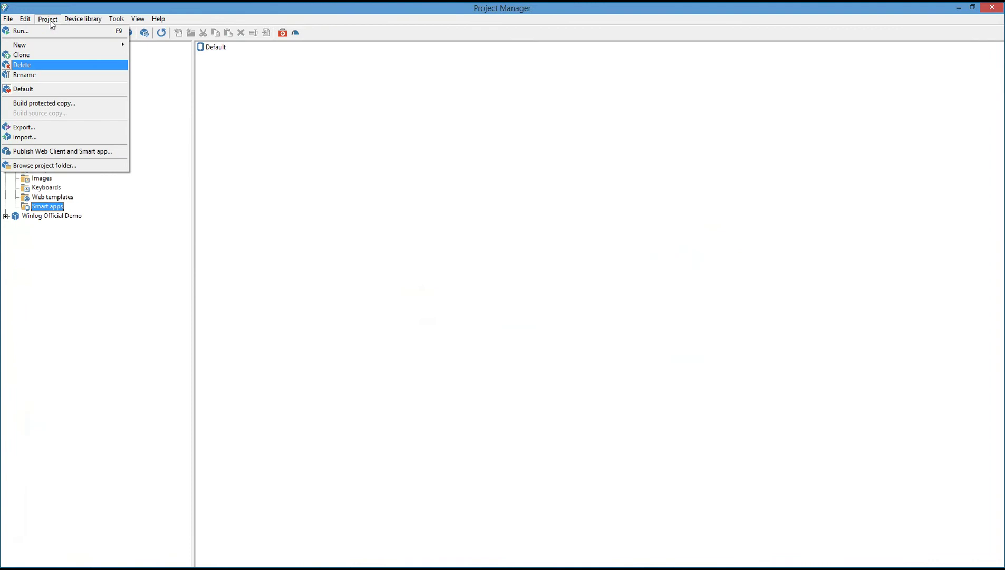
pyautogui.click(69, 151)
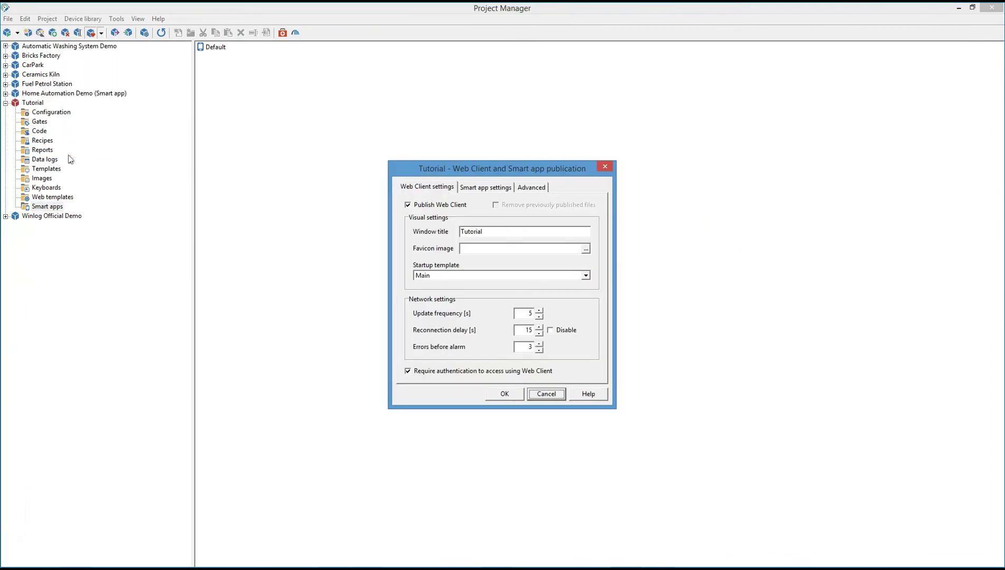
pyautogui.click(486, 188)
pyautogui.click(428, 205)
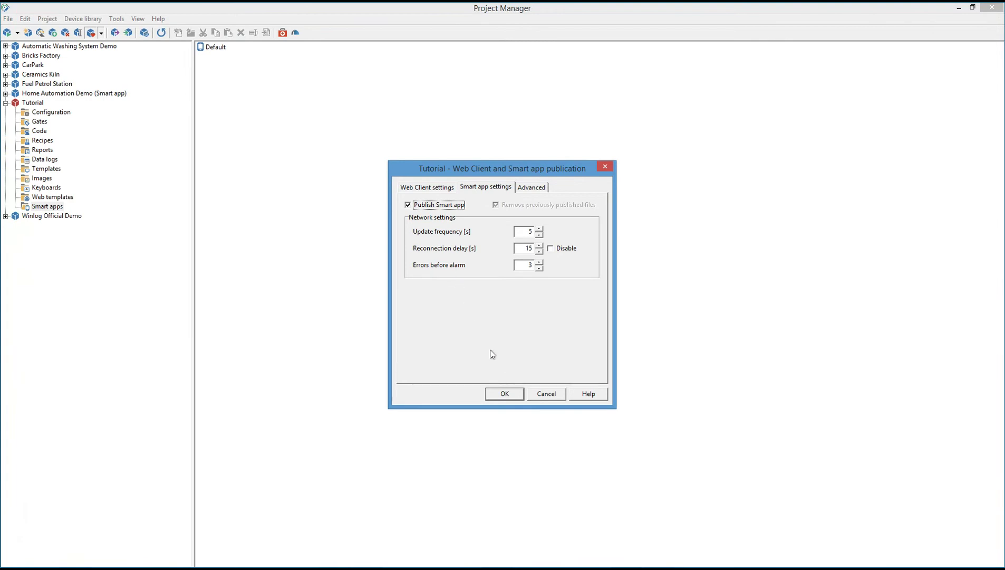
pyautogui.click(505, 394)
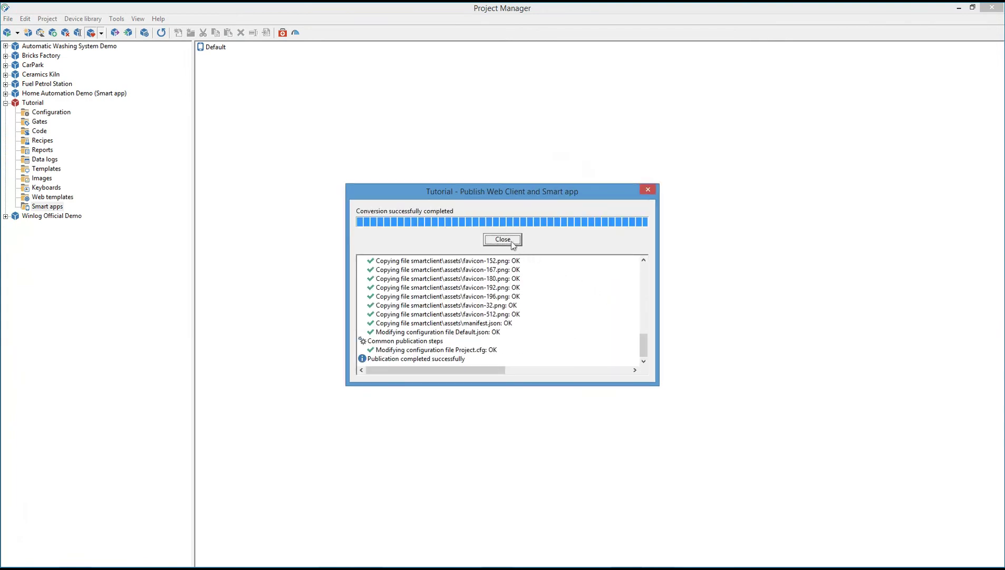
pyautogui.click(509, 240)
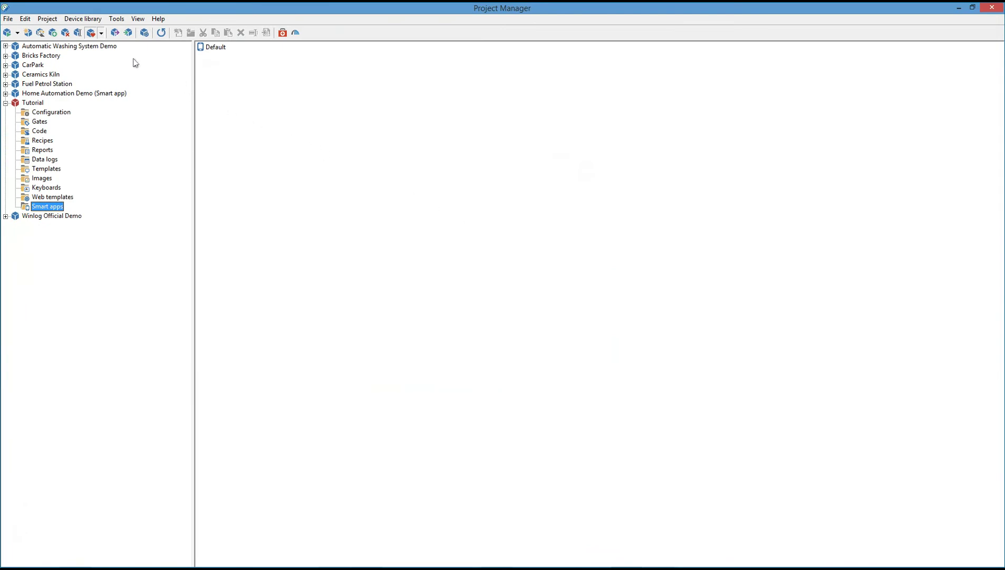
# Run the Tutorial server project from the Project menu and launch the Edge browser.
pyautogui.click(54, 21)
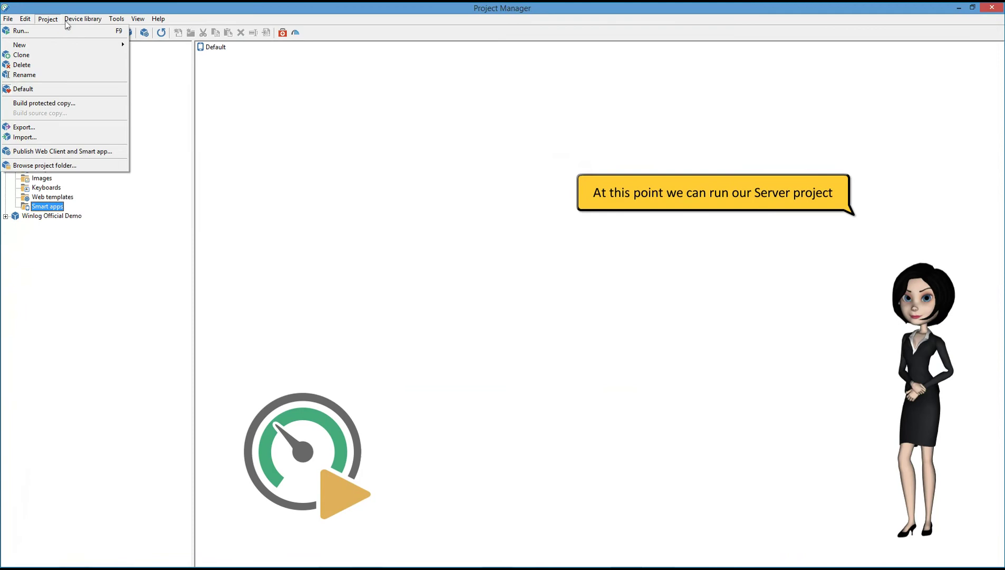
pyautogui.click(53, 31)
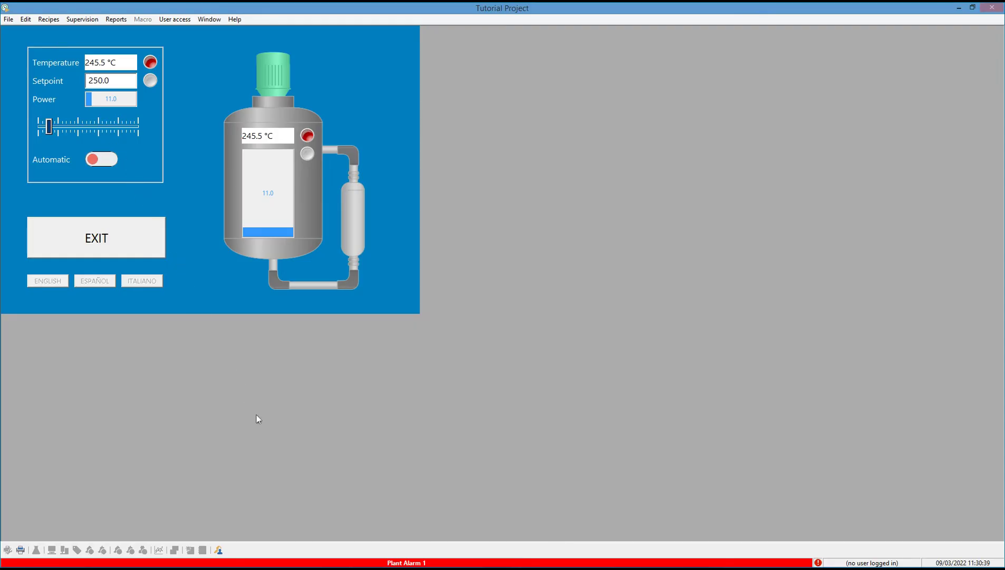
pyautogui.click(333, 557)
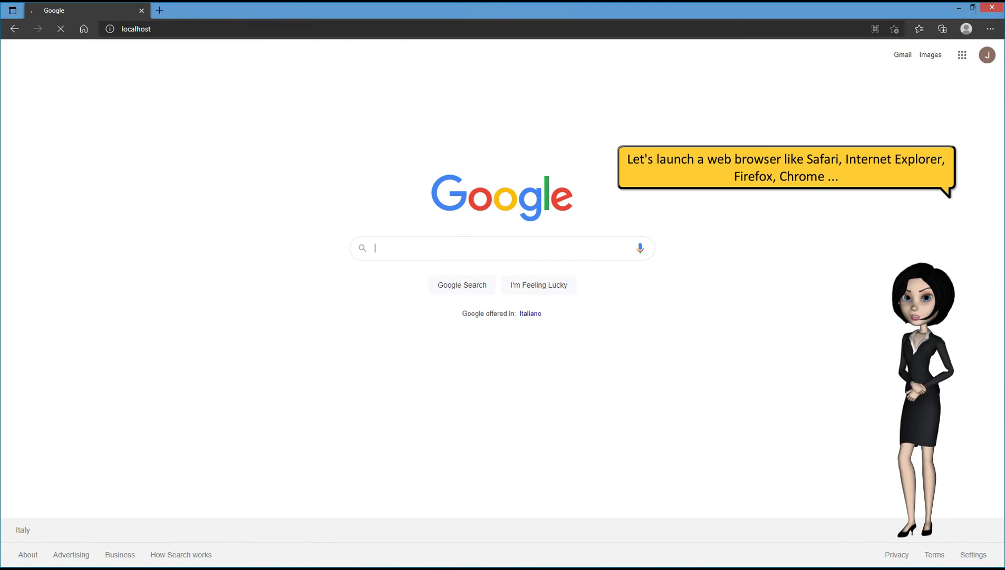
# Browse to localhost/webclient/ in Edge to load the Tutorial login page.
pyautogui.click(292, 29)
pyautogui.write('local')
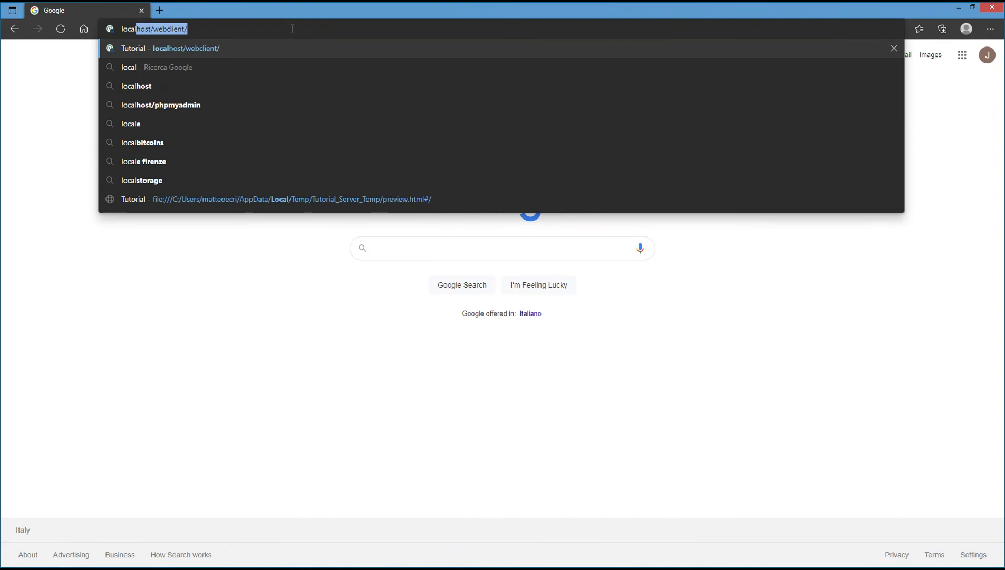
pyautogui.write('host/')
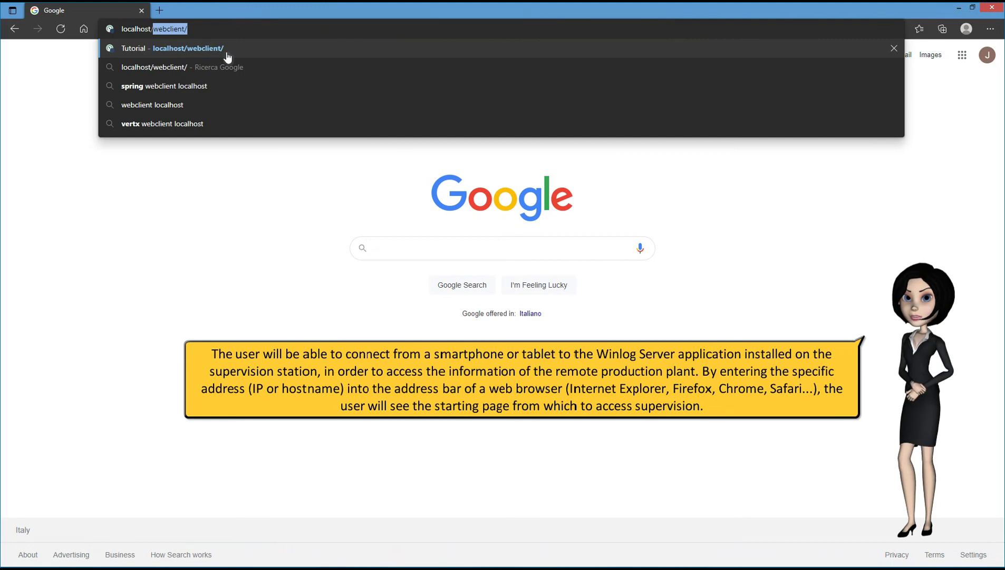
pyautogui.press('Return')
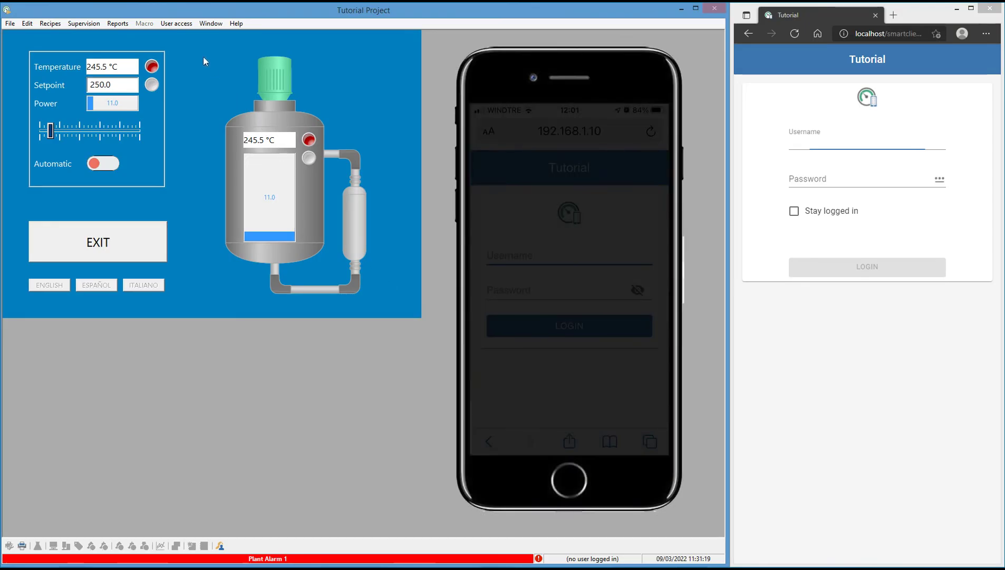
# Log in to the server runtime via User access > Login... with the username.
pyautogui.click(178, 27)
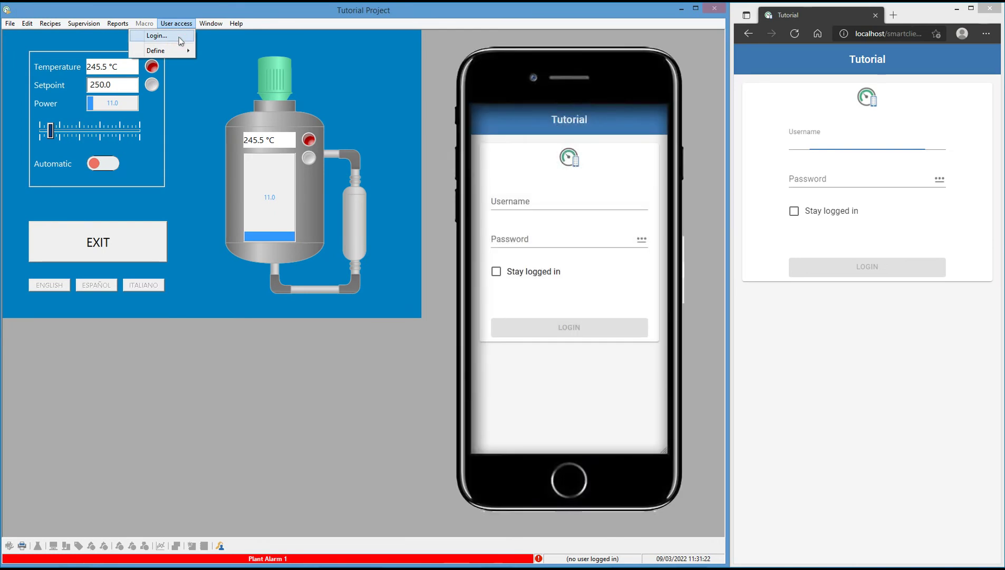
pyautogui.click(179, 38)
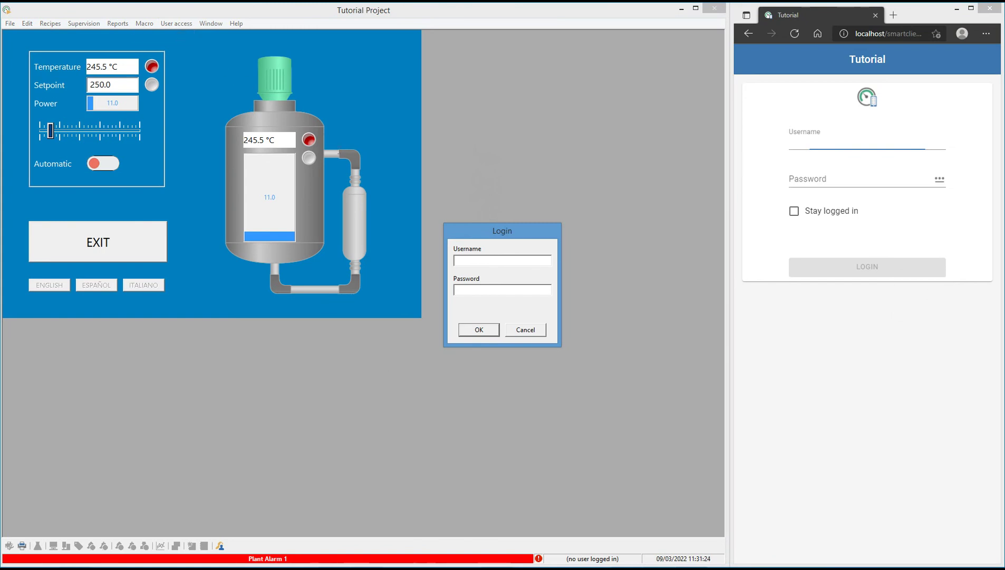
pyautogui.write('Mark')
pyautogui.press('Return')
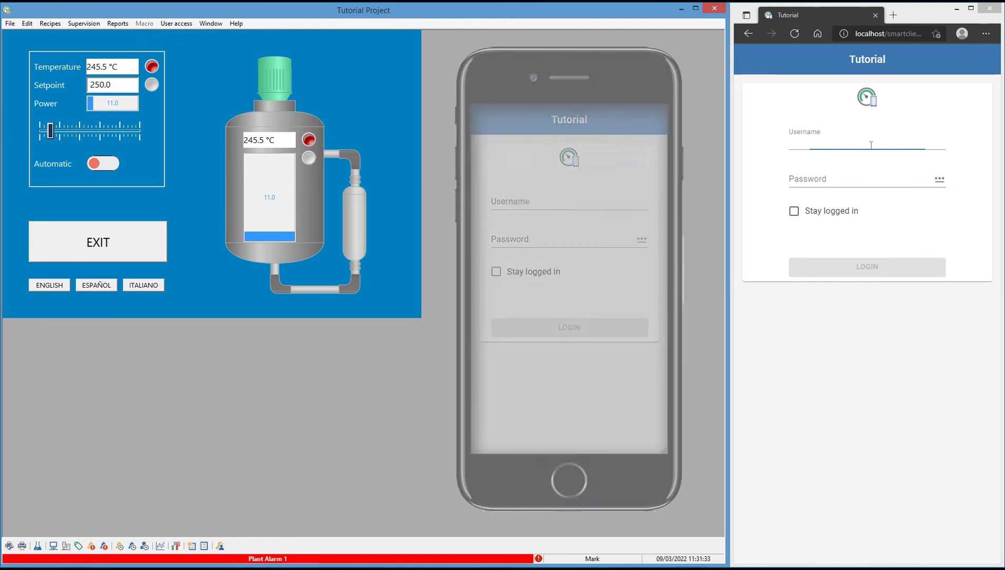
# Log in to the Smart App in the browser with the username and password.
pyautogui.write('Mark')
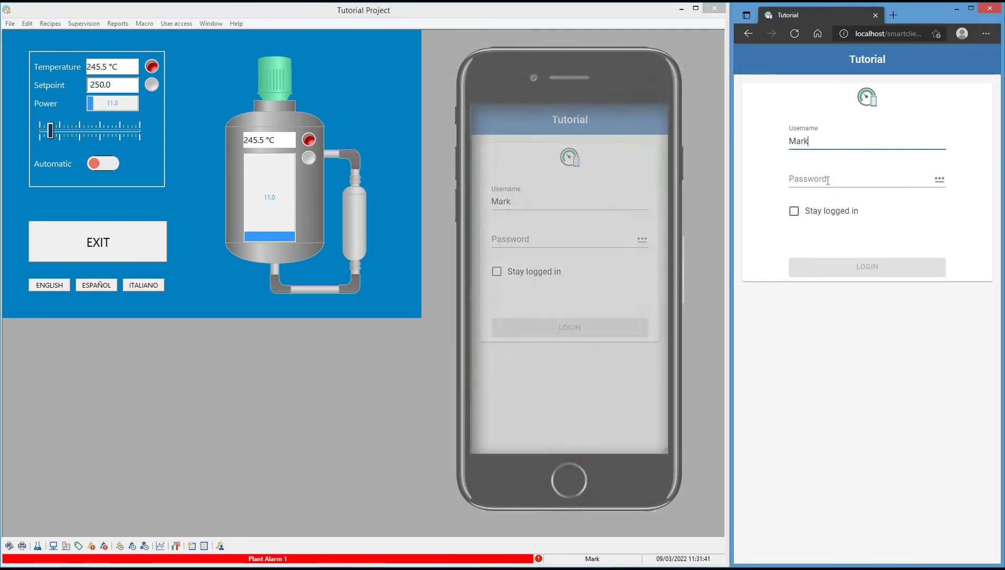
pyautogui.click(831, 178)
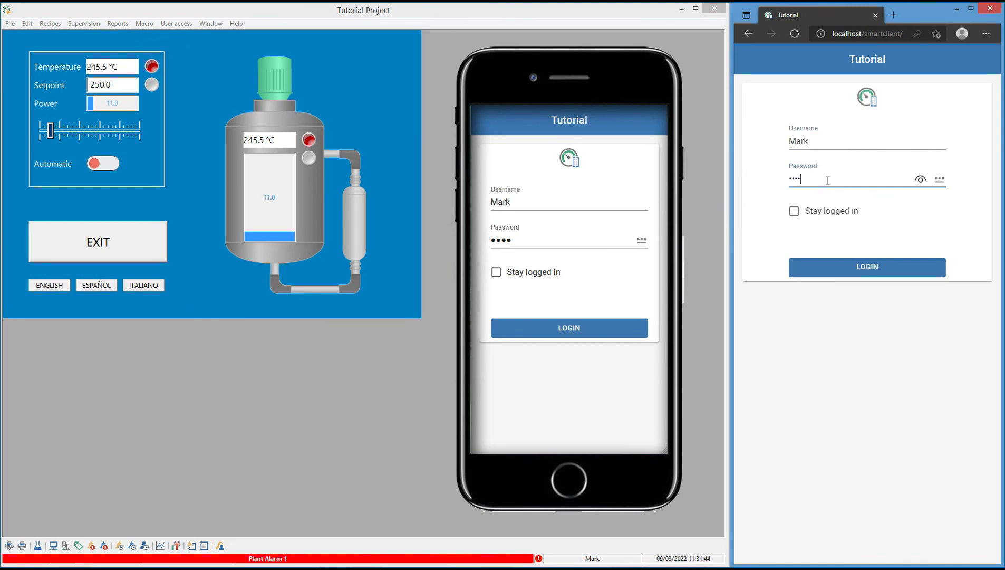
pyautogui.press('Return')
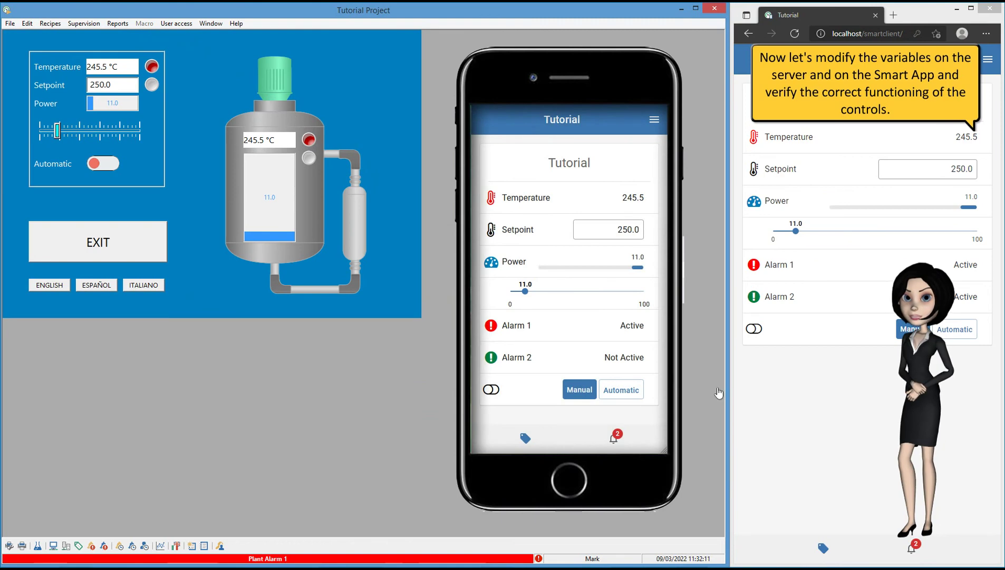
# Raise Power to 35.0 with the server slider, then further from the Smart App.
pyautogui.moveTo(57, 131); pyautogui.dragTo(74, 131)
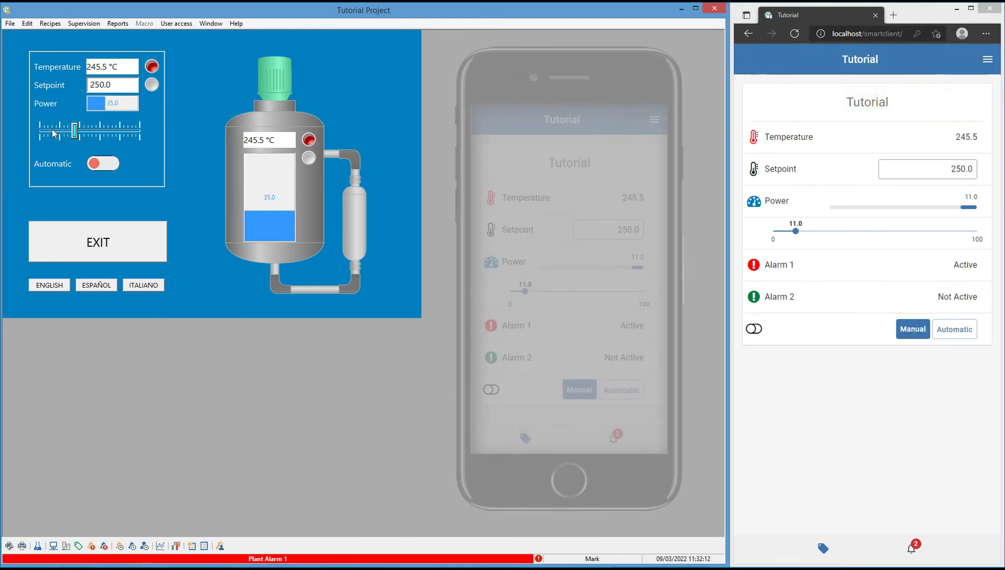
pyautogui.scroll(3, 74, 133)
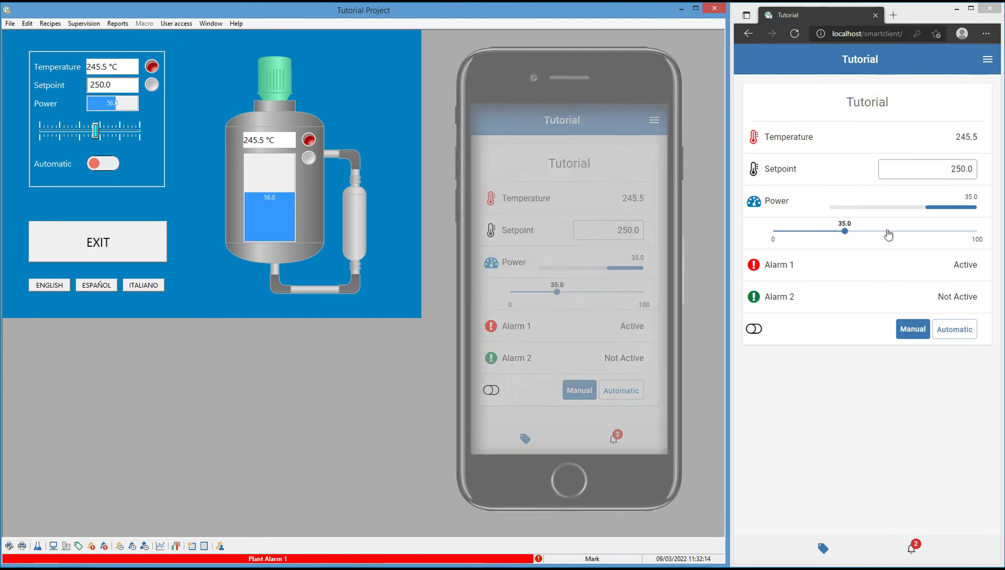
pyautogui.click(921, 231)
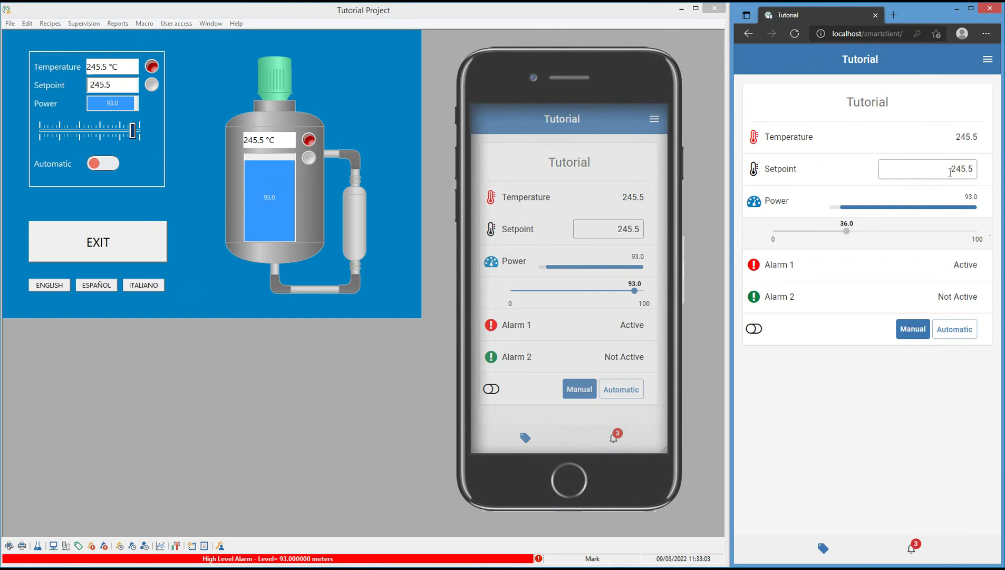
# Change the Setpoint to 100.0 from the Smart App.
pyautogui.doubleClick(950, 170)
pyautogui.write('100')
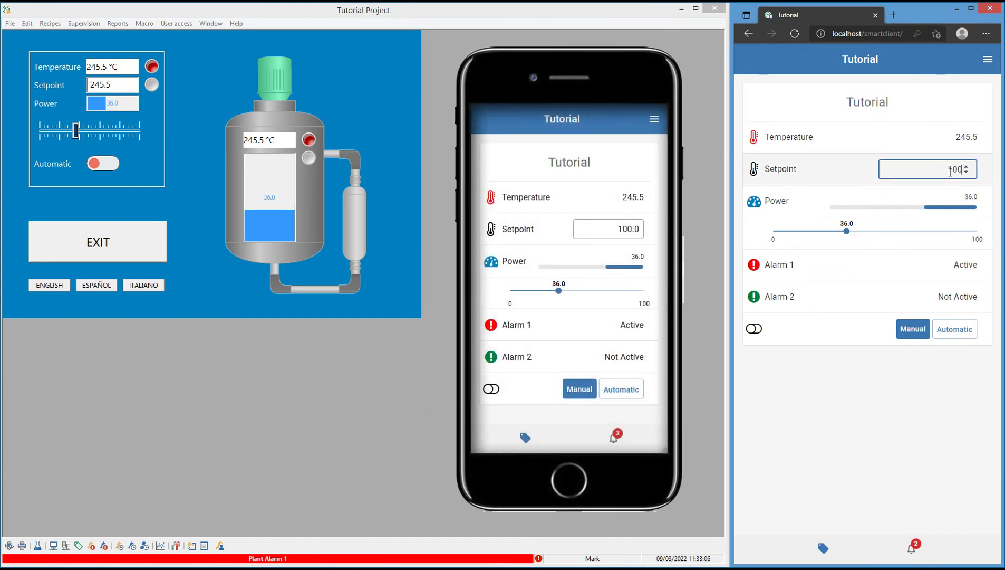
pyautogui.press('Return')
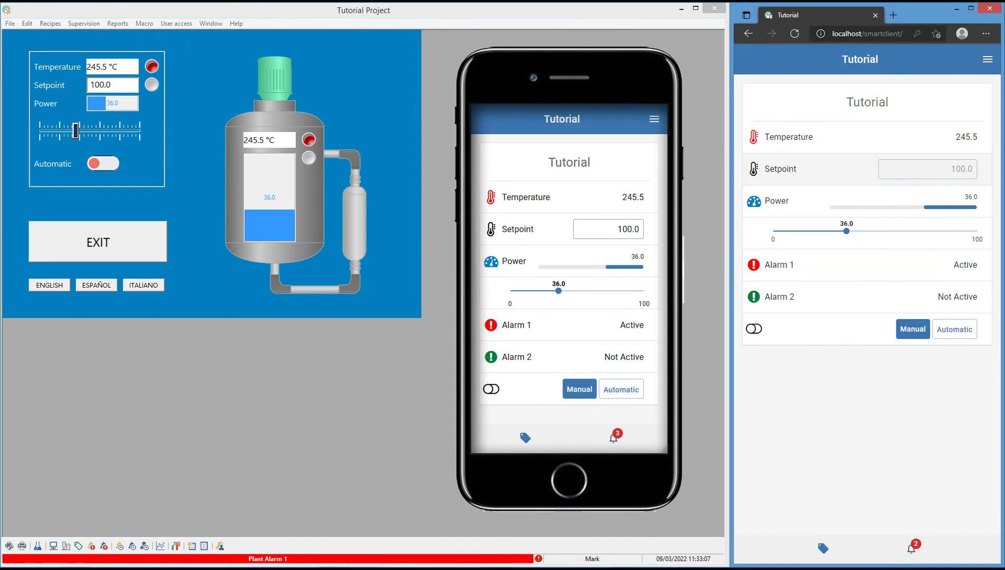
# Set the server Setpoint to 200.0 on its keypad, switch to Automatic, then back to Manual.
pyautogui.click(120, 87)
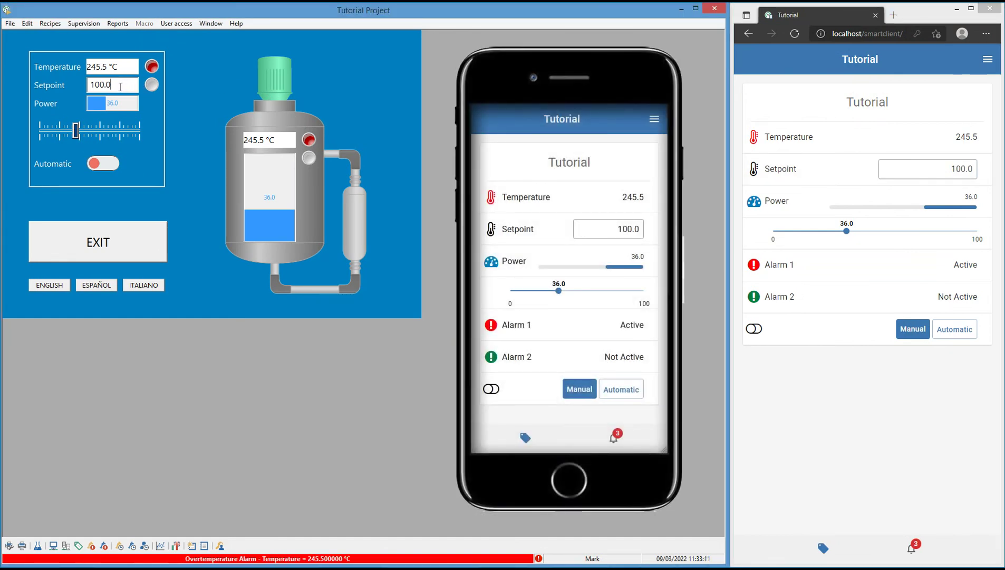
pyautogui.click(118, 85)
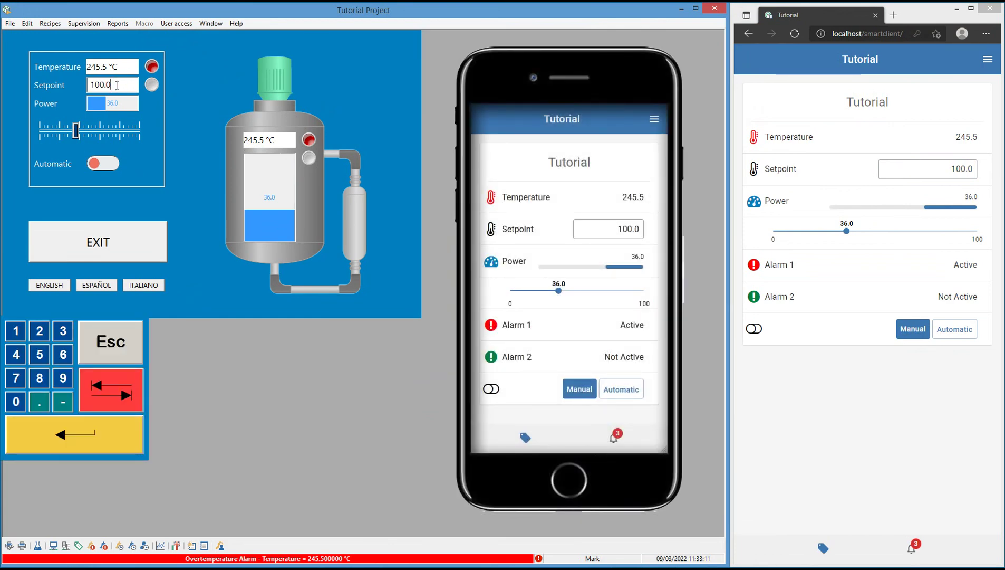
pyautogui.press('BackSpace')
pyautogui.press('BackSpace')
pyautogui.press('BackSpace')
pyautogui.press('BackSpace')
pyautogui.press('BackSpace')
pyautogui.write('200')
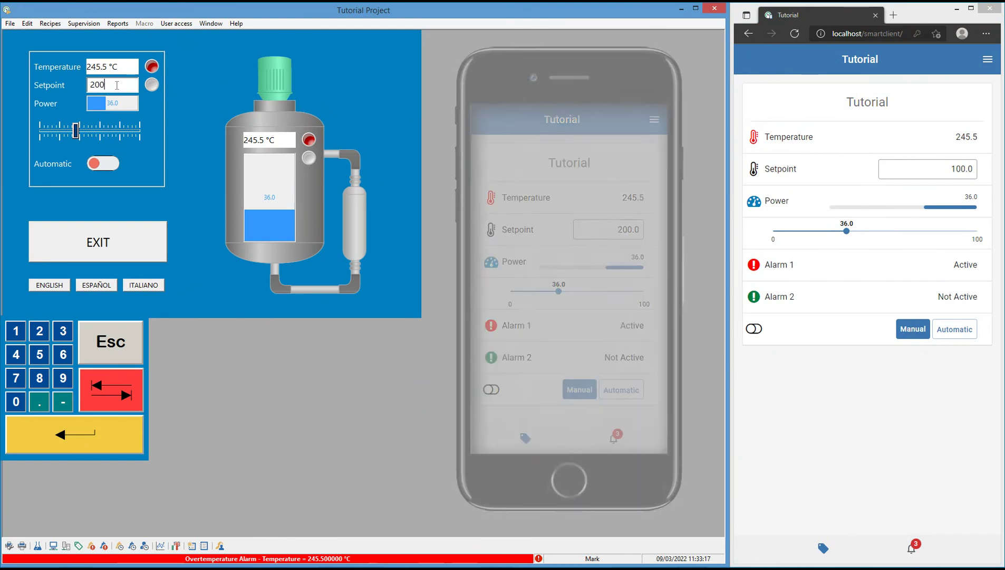
pyautogui.press('Return')
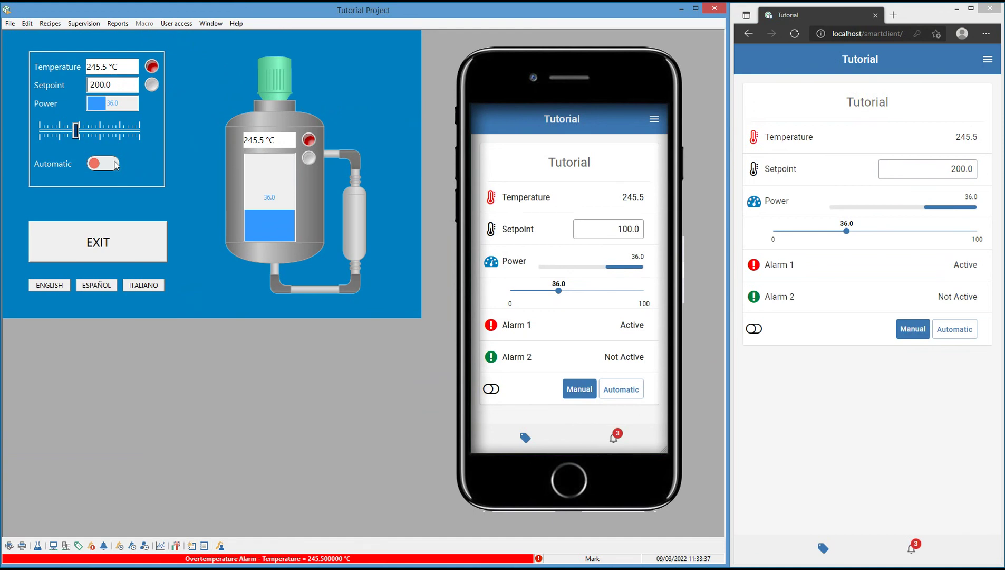
pyautogui.click(114, 164)
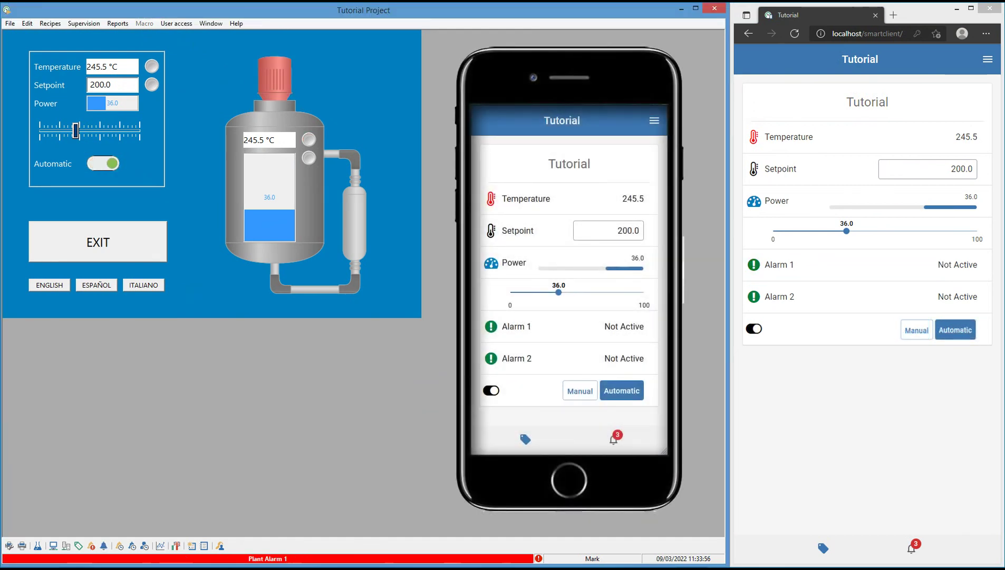
pyautogui.click(912, 331)
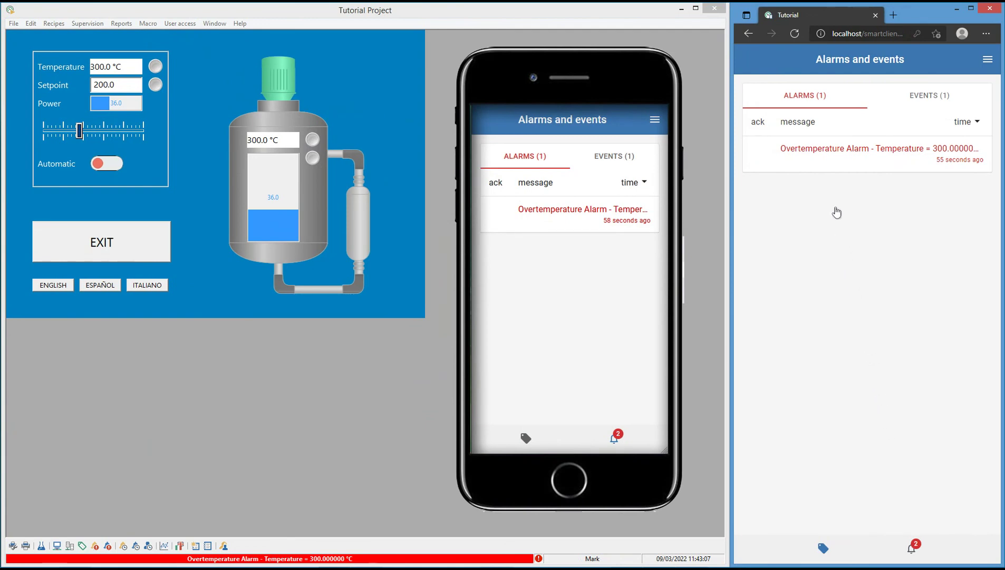
# Exclude the Overtemperature alarm, then the Manual Mode event from the Events list.
pyautogui.click(824, 154)
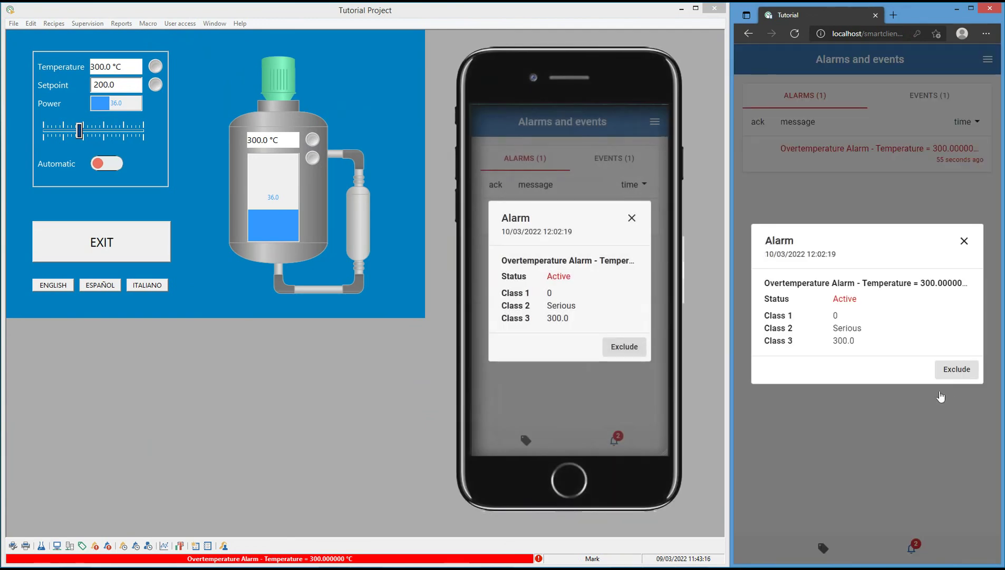
pyautogui.click(961, 381)
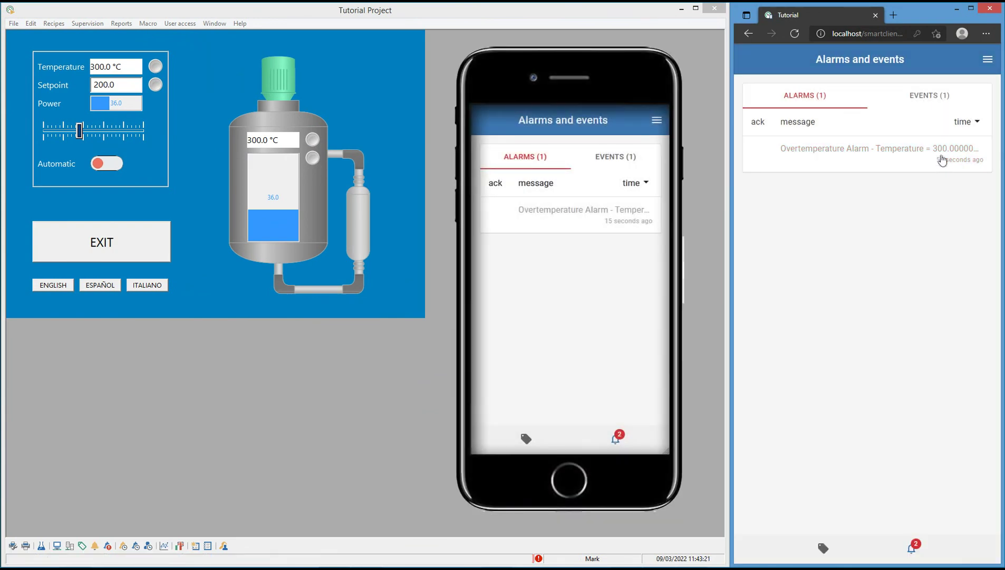
pyautogui.click(934, 98)
pyautogui.click(890, 151)
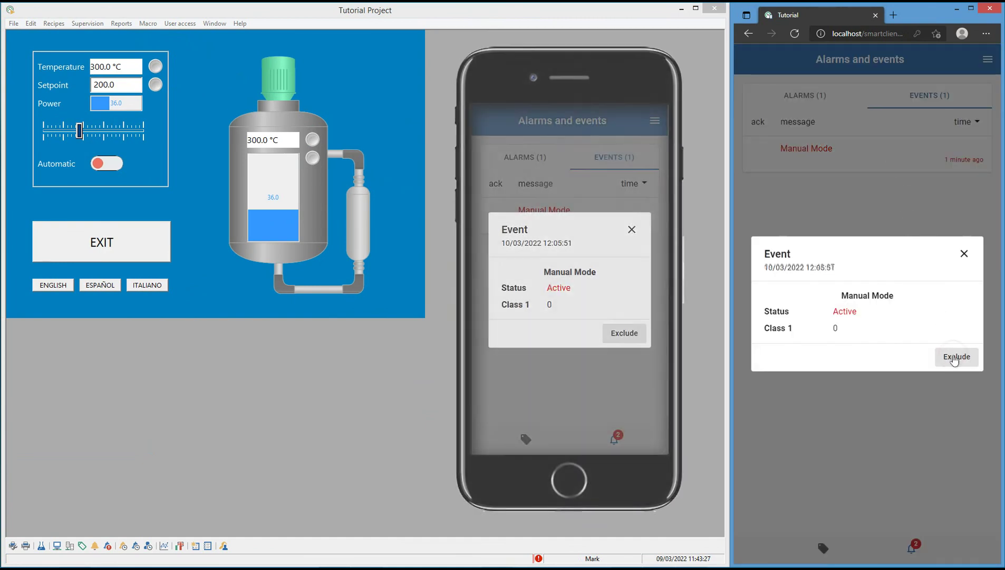
pyautogui.click(953, 356)
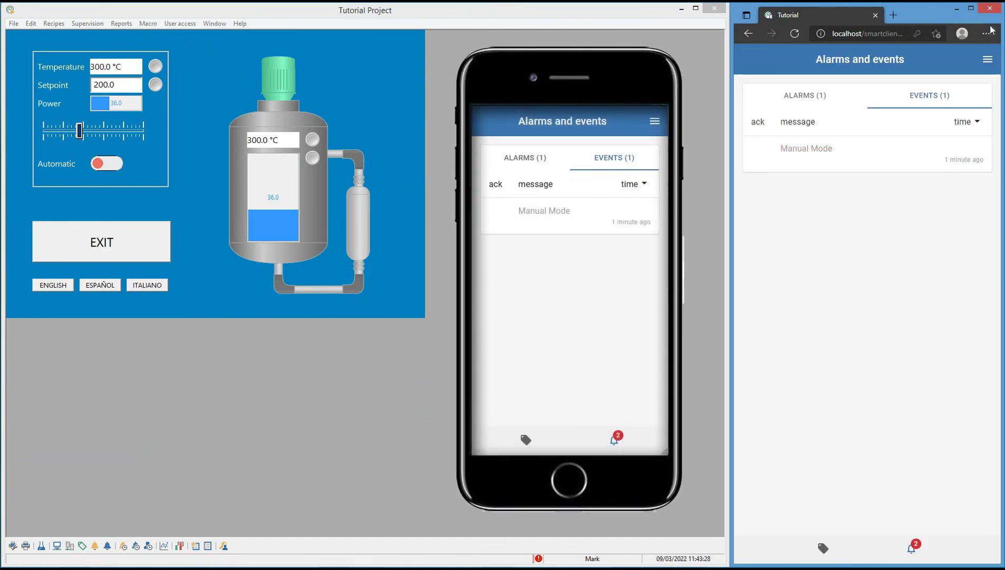